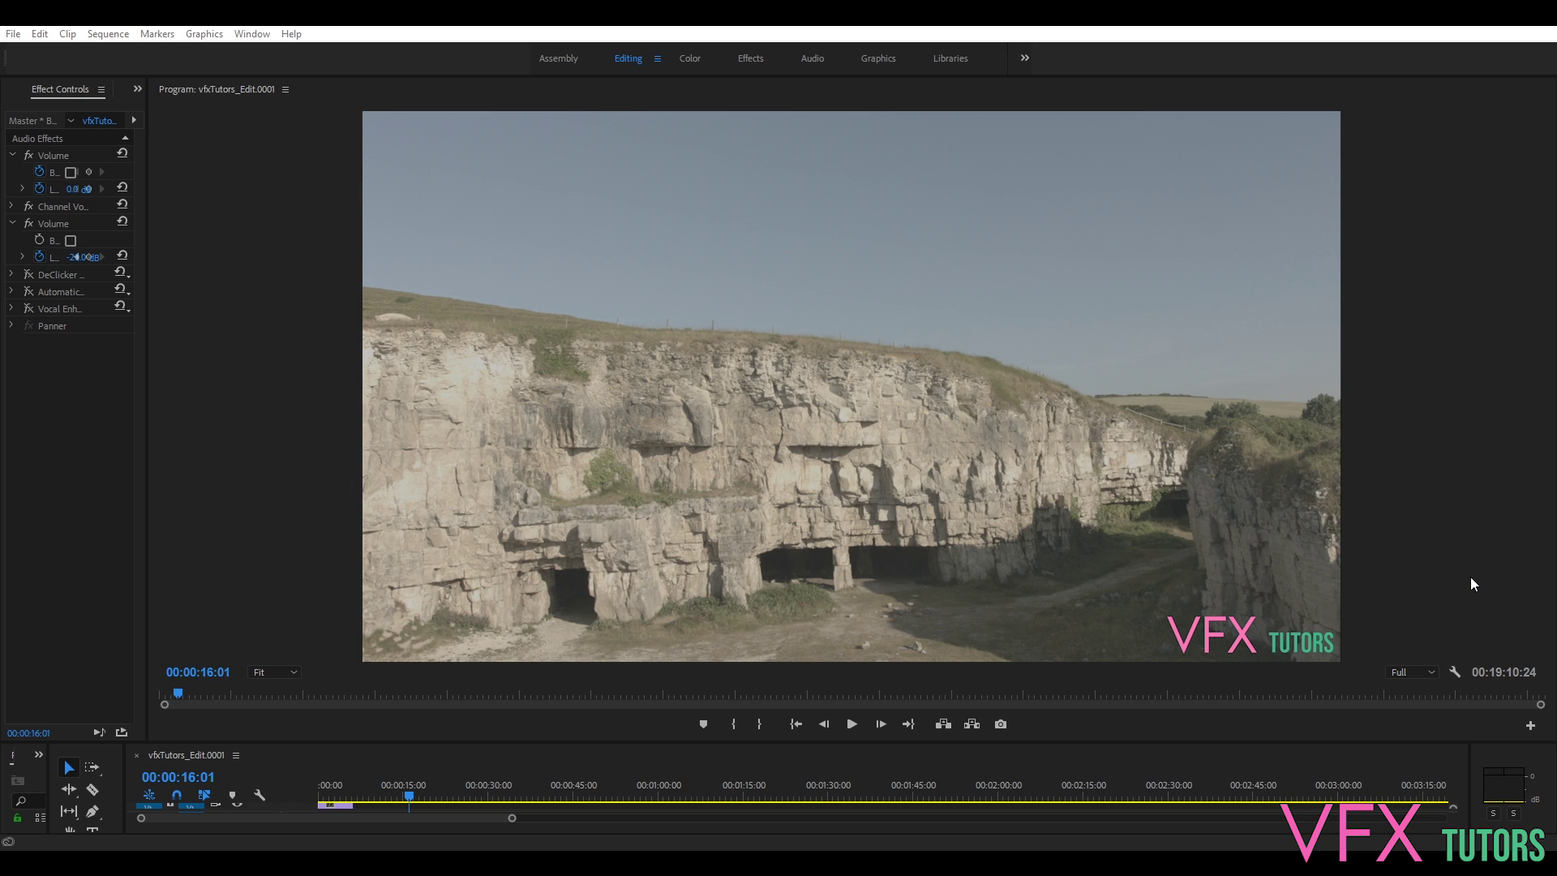
- Enlarge the timeline, play the quarry footage from the start of its first clip, and return to the wide cliff shot around 00:00:23
drag(728, 743, 722, 707)
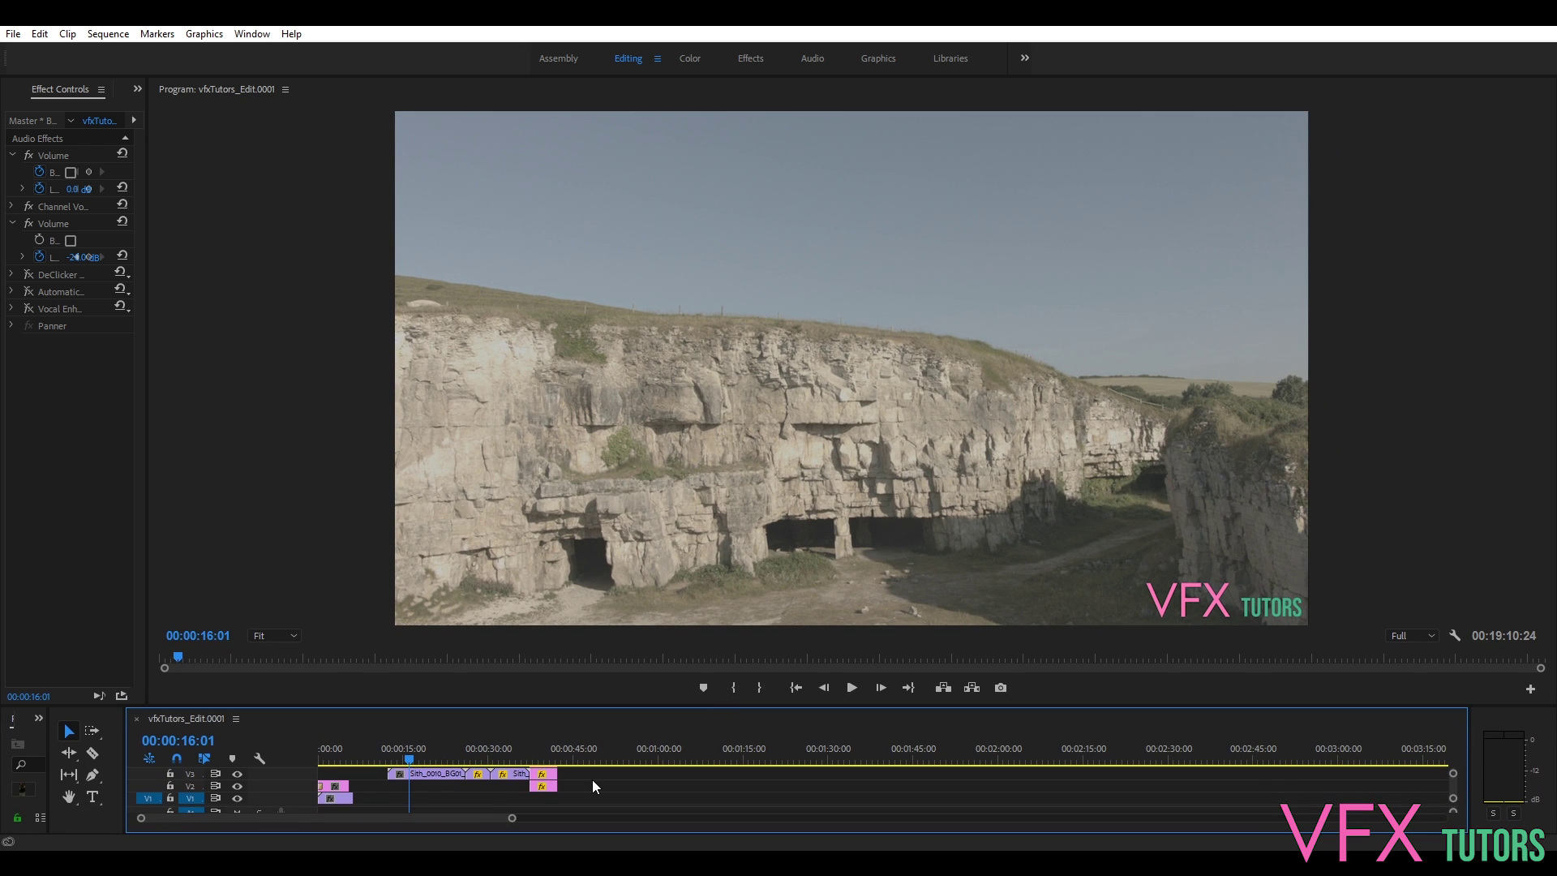
drag(407, 762, 389, 762)
click(851, 688)
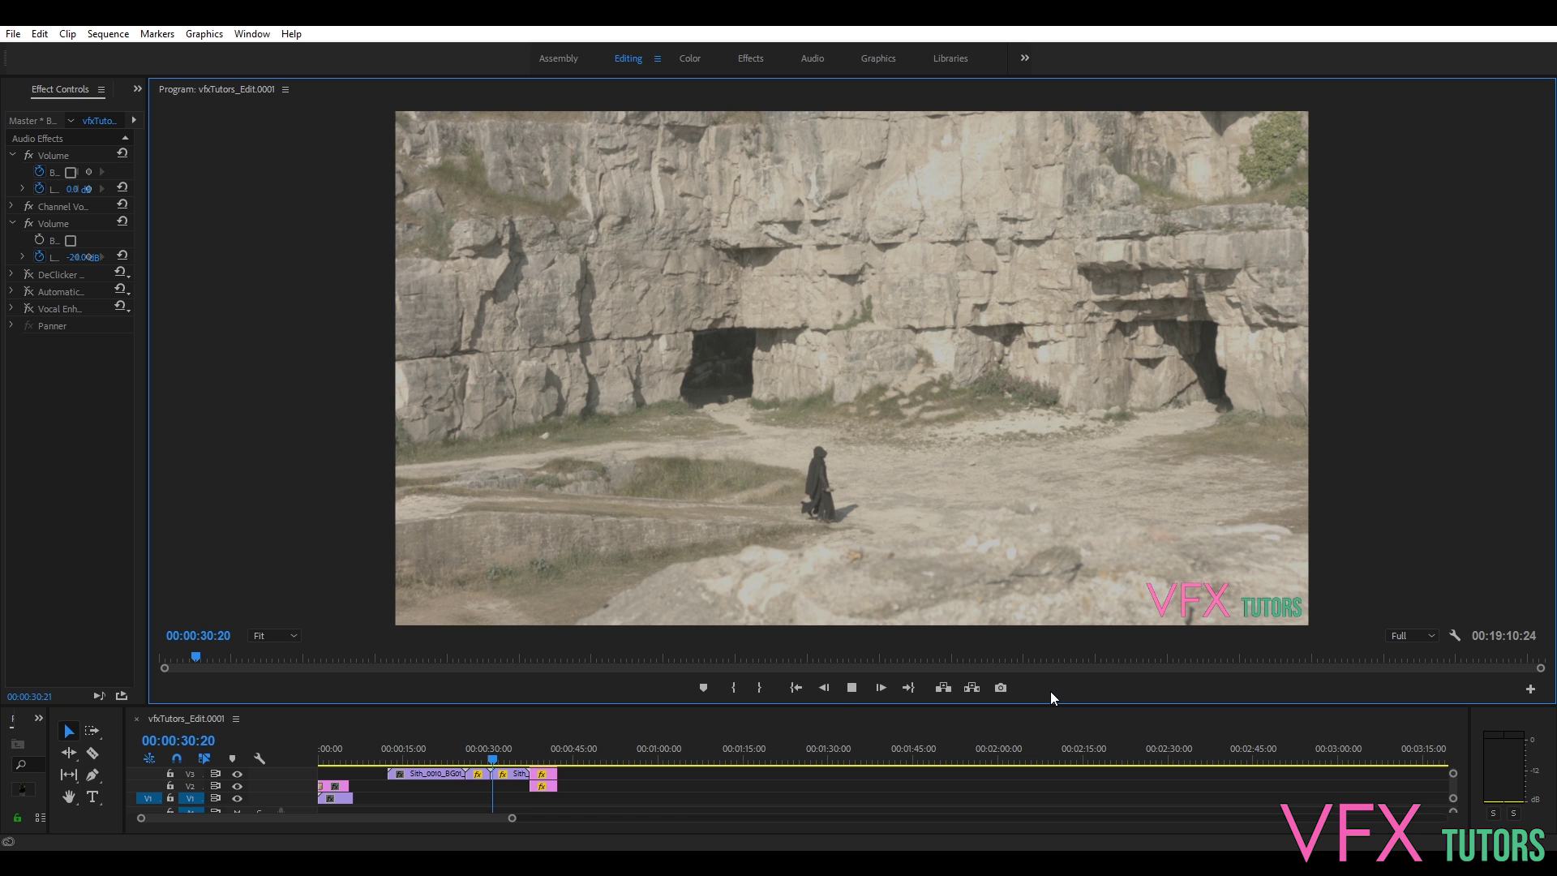
click(505, 764)
drag(504, 764, 453, 770)
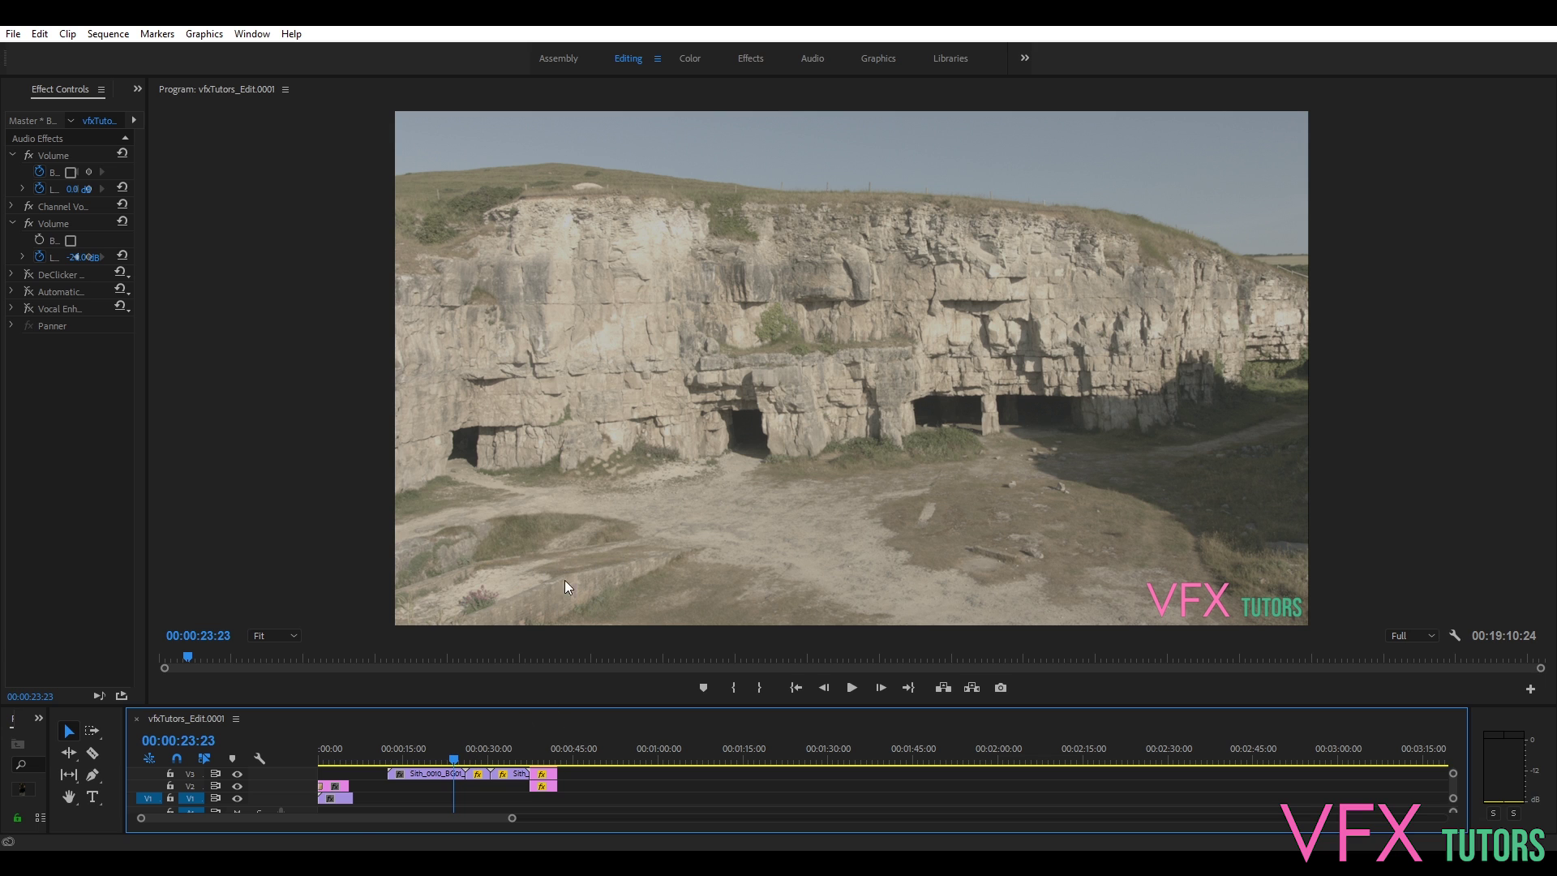
- Scrub through the cliff and hooded-figure shots up to the four-way split frame at 00:00:37:23 to compare their camera views
mouse_move(472, 763)
mouse_down()
mouse_move(458, 762)
mouse_move(497, 763)
mouse_up()
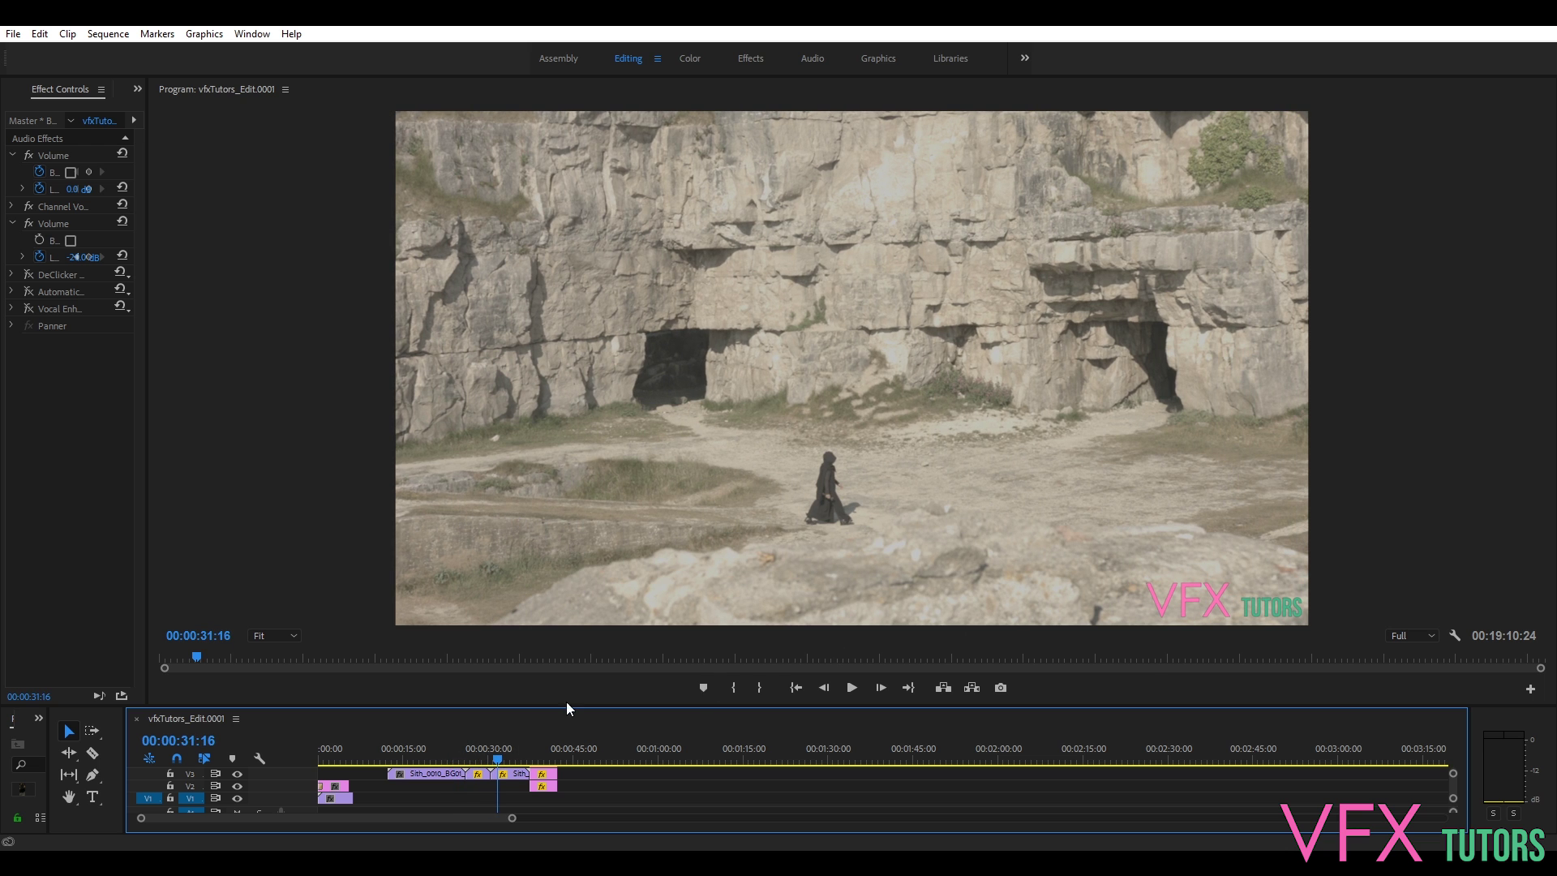
drag(498, 762, 451, 772)
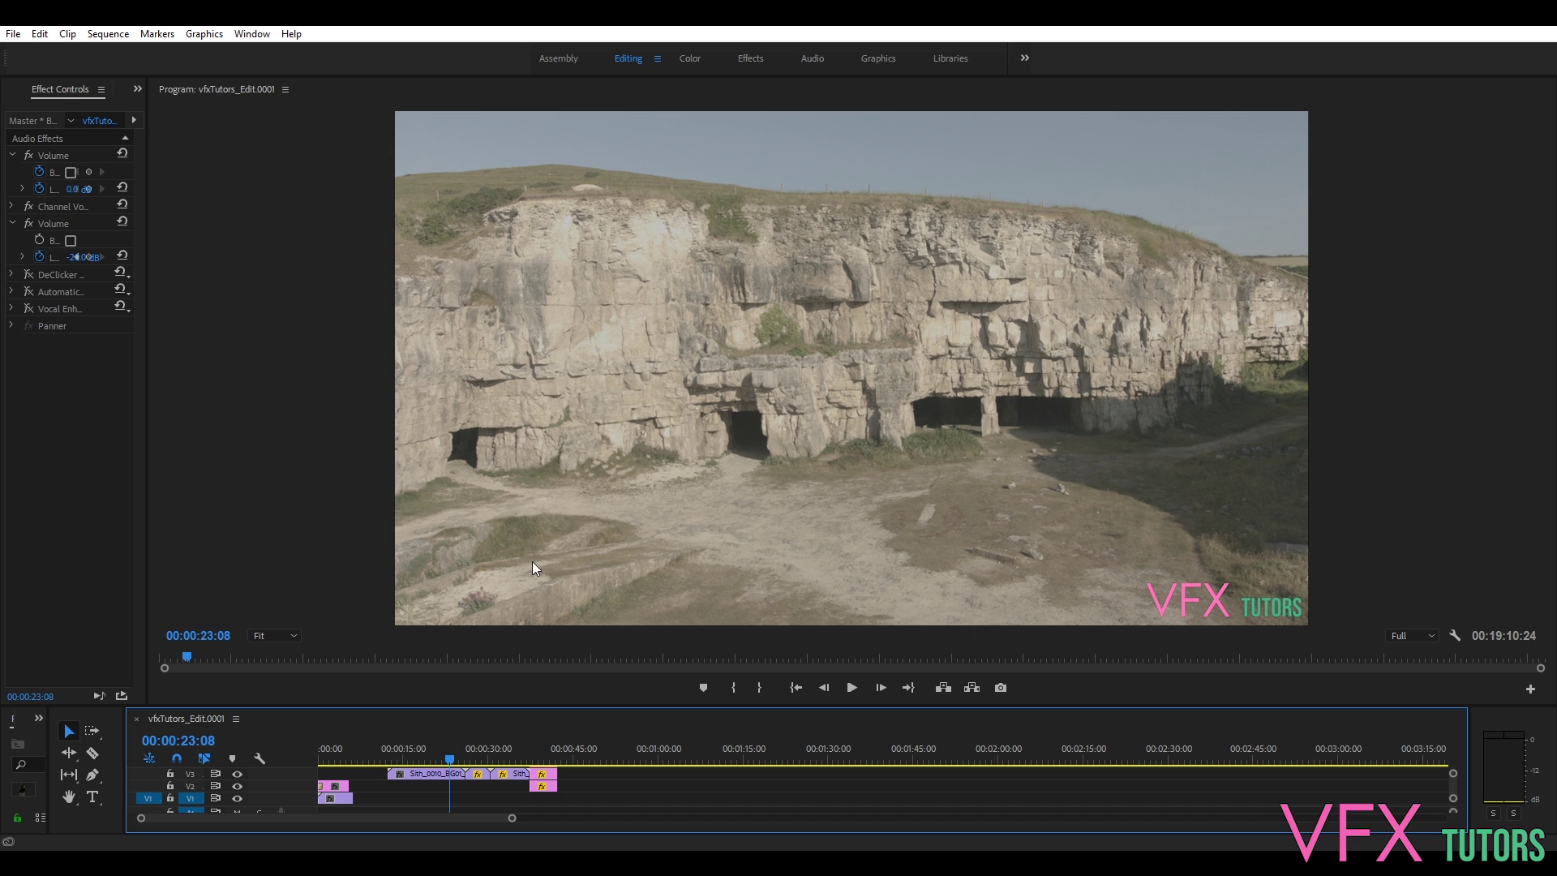
click(470, 761)
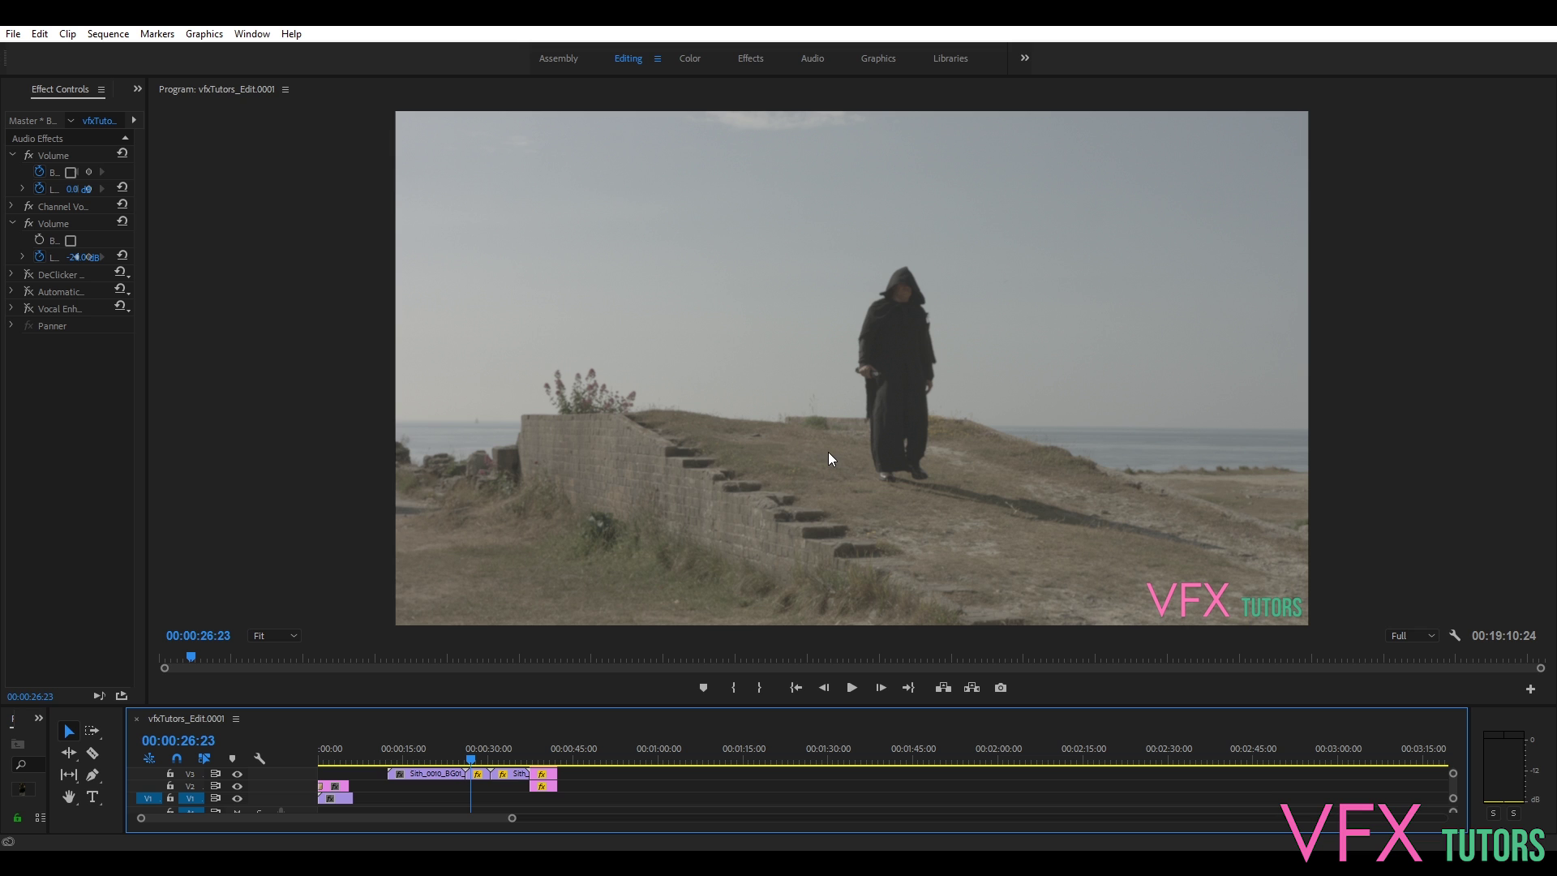
drag(475, 764, 502, 766)
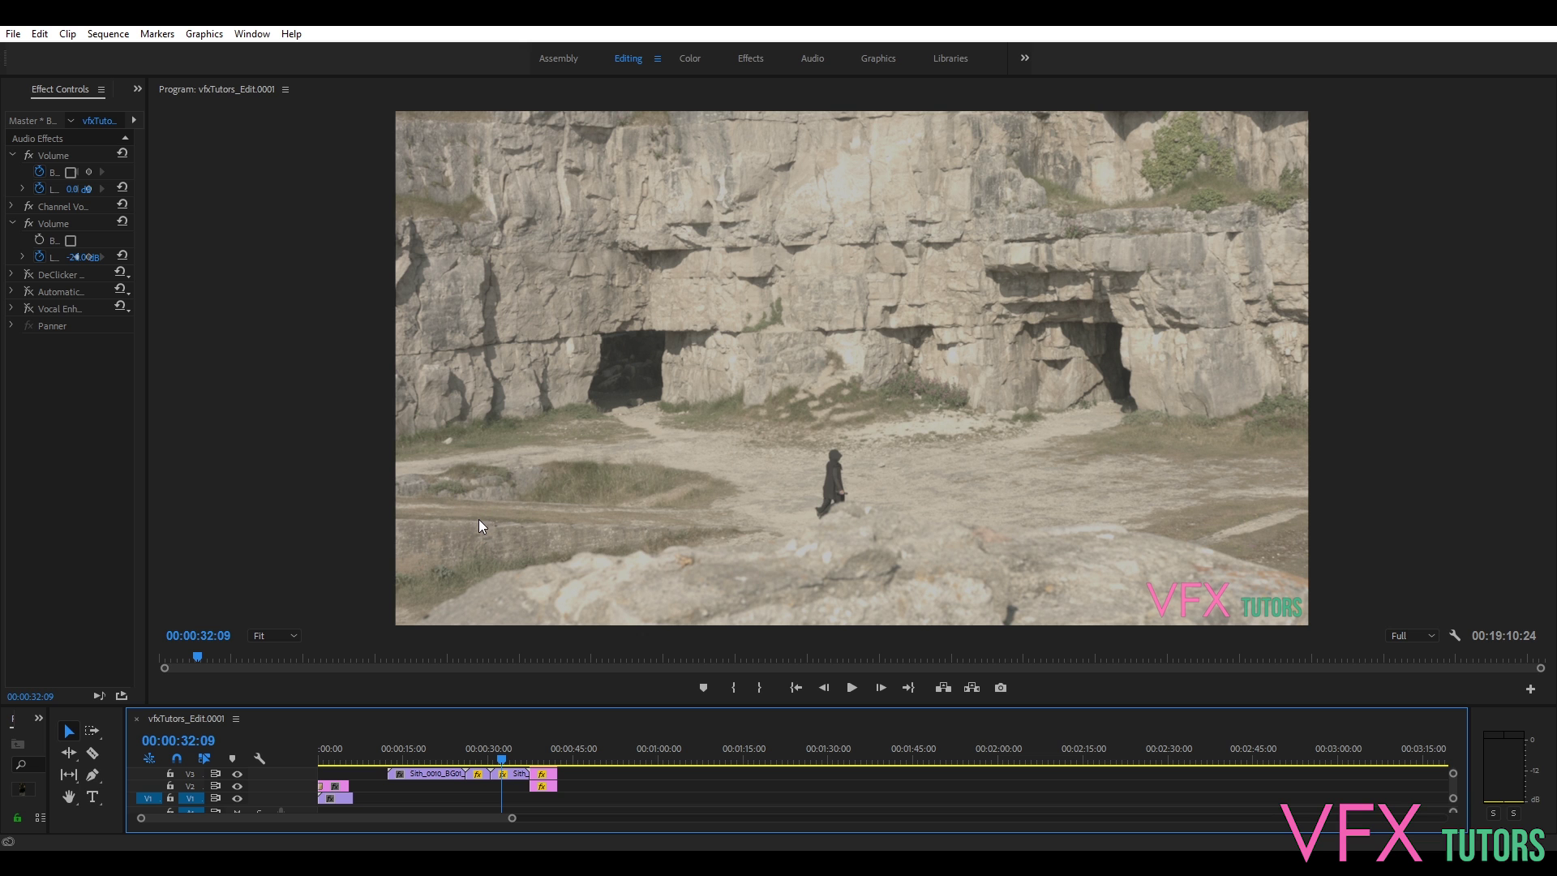
drag(503, 765, 525, 765)
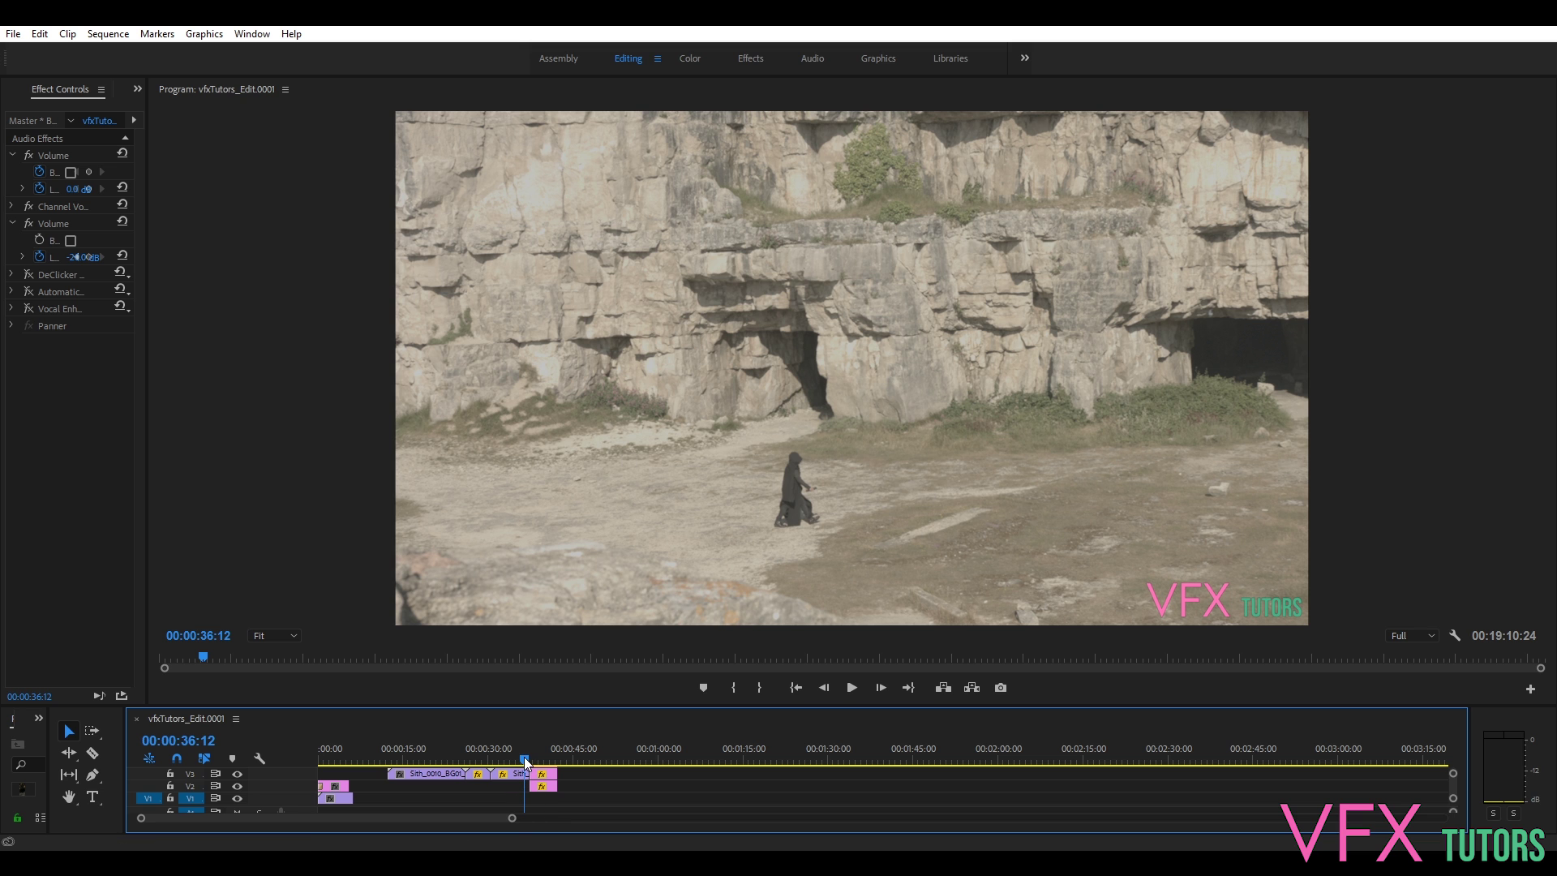
drag(525, 762, 532, 763)
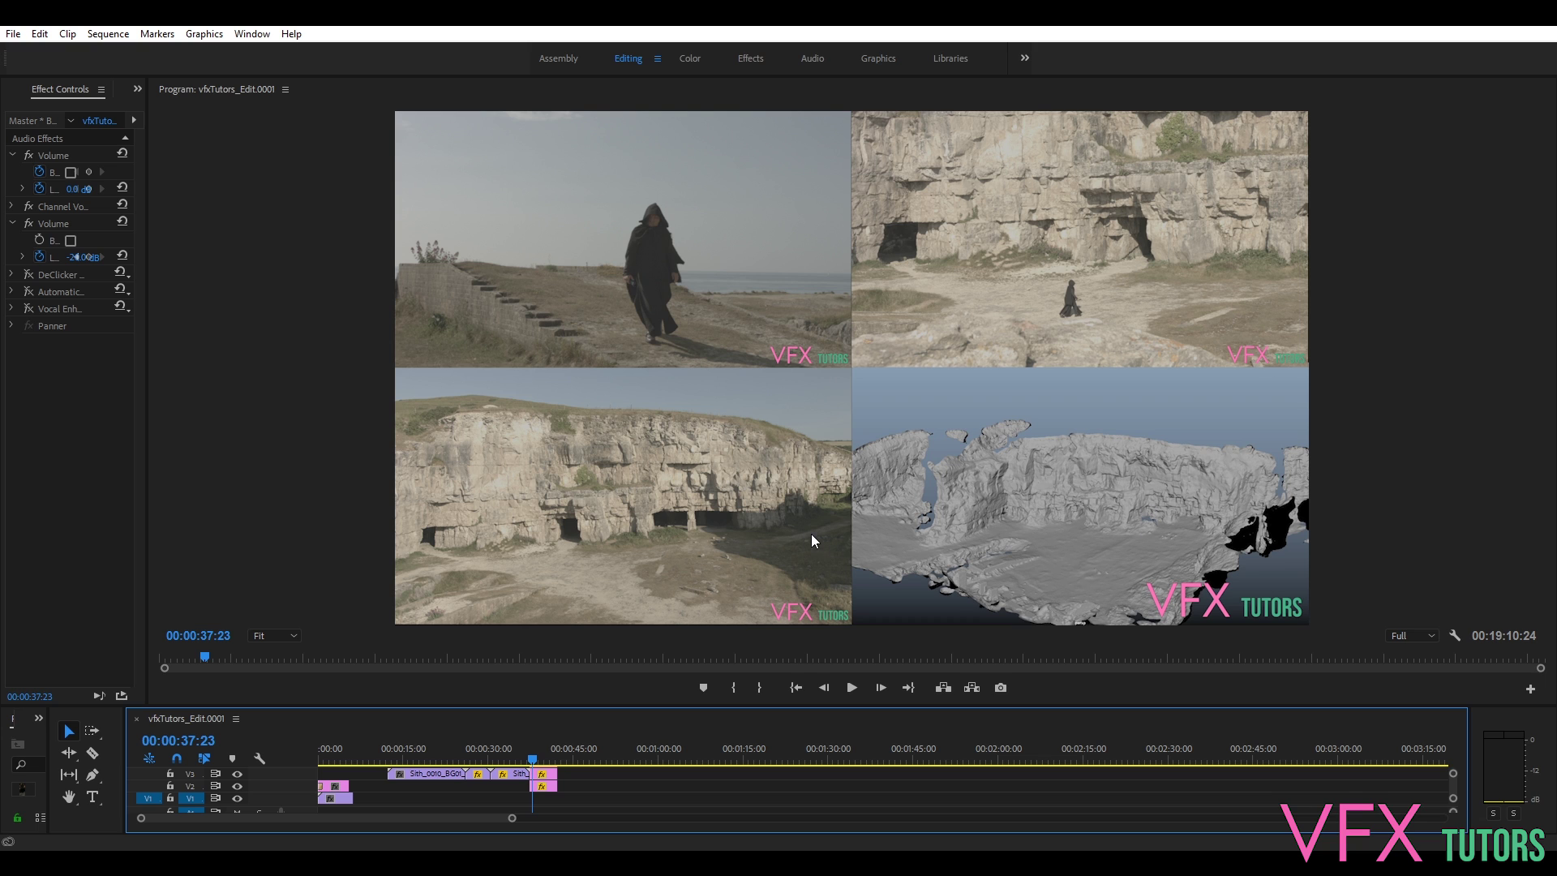
- Save the project, then enlarge the timeline and reveal the higher video tracks holding the stock footage
key(ctrl+s)
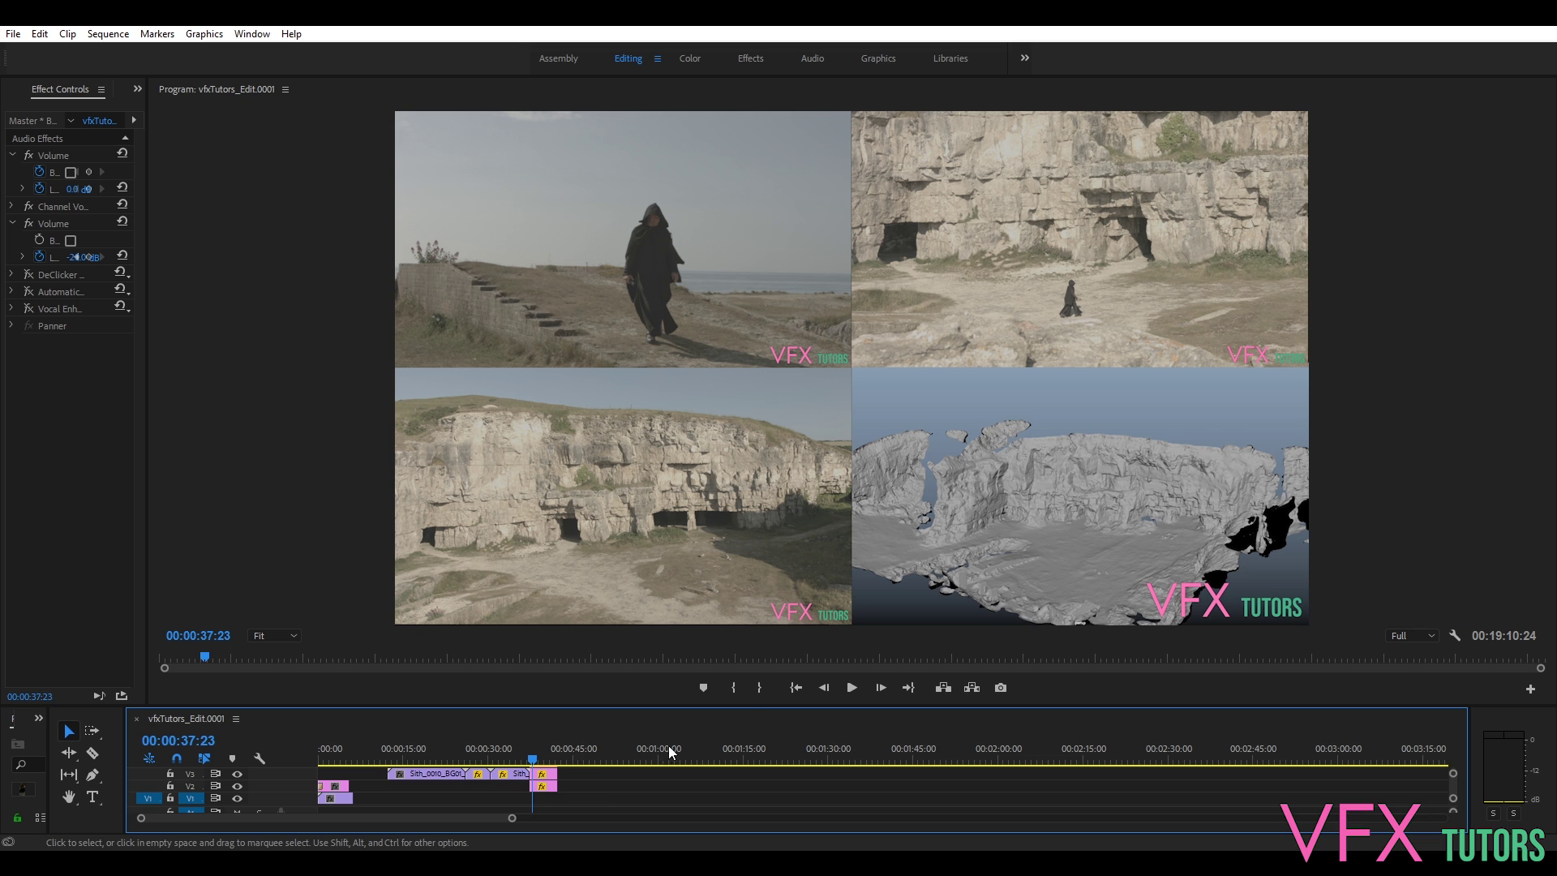
drag(746, 705, 742, 689)
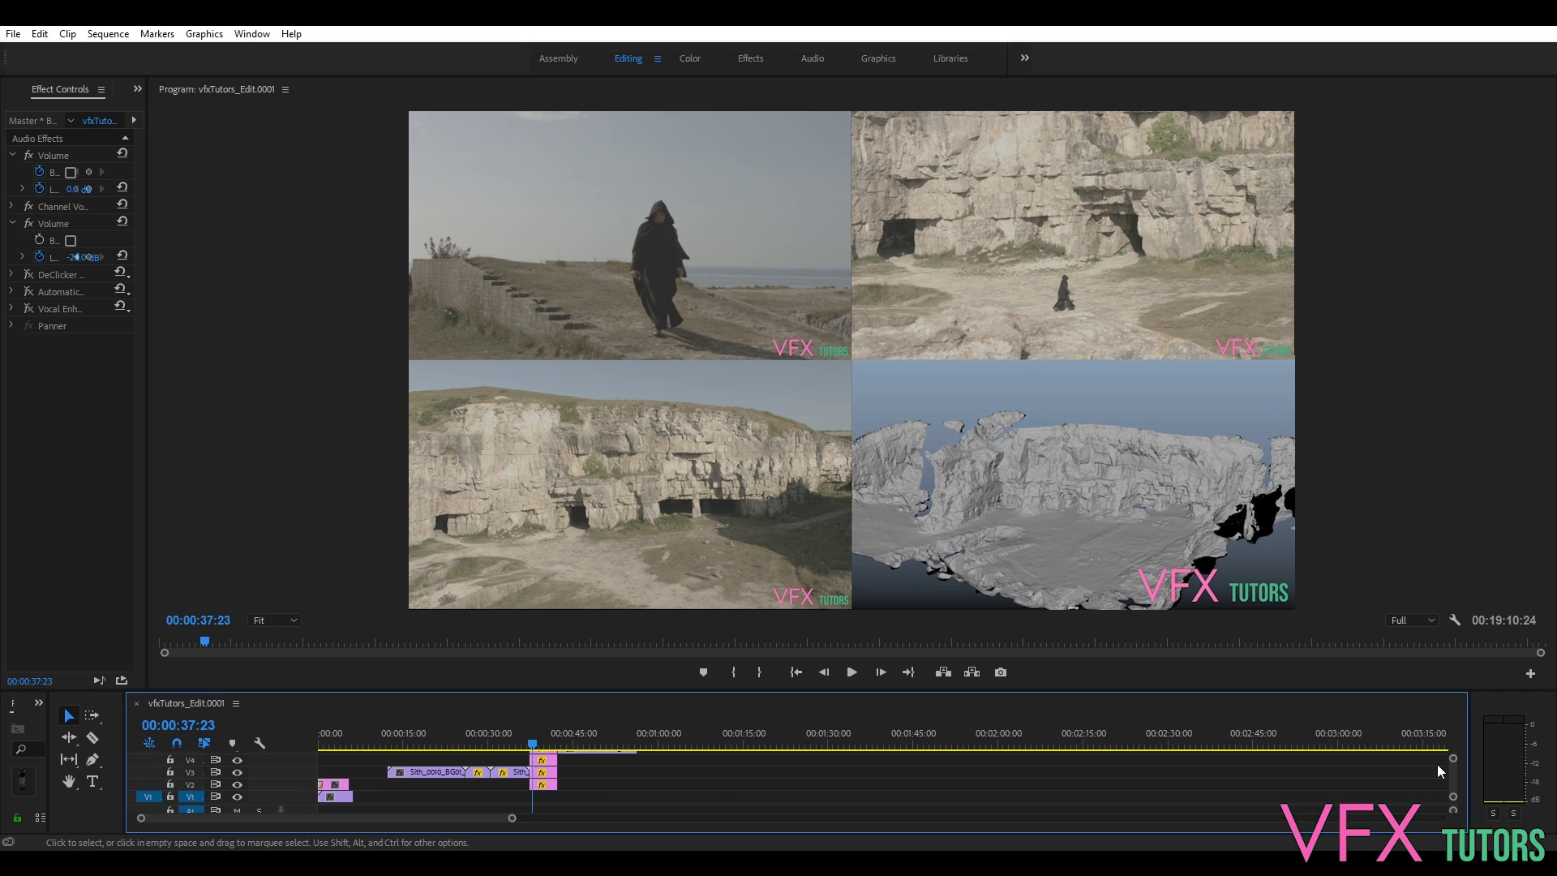
scroll(1452, 776, up, 5)
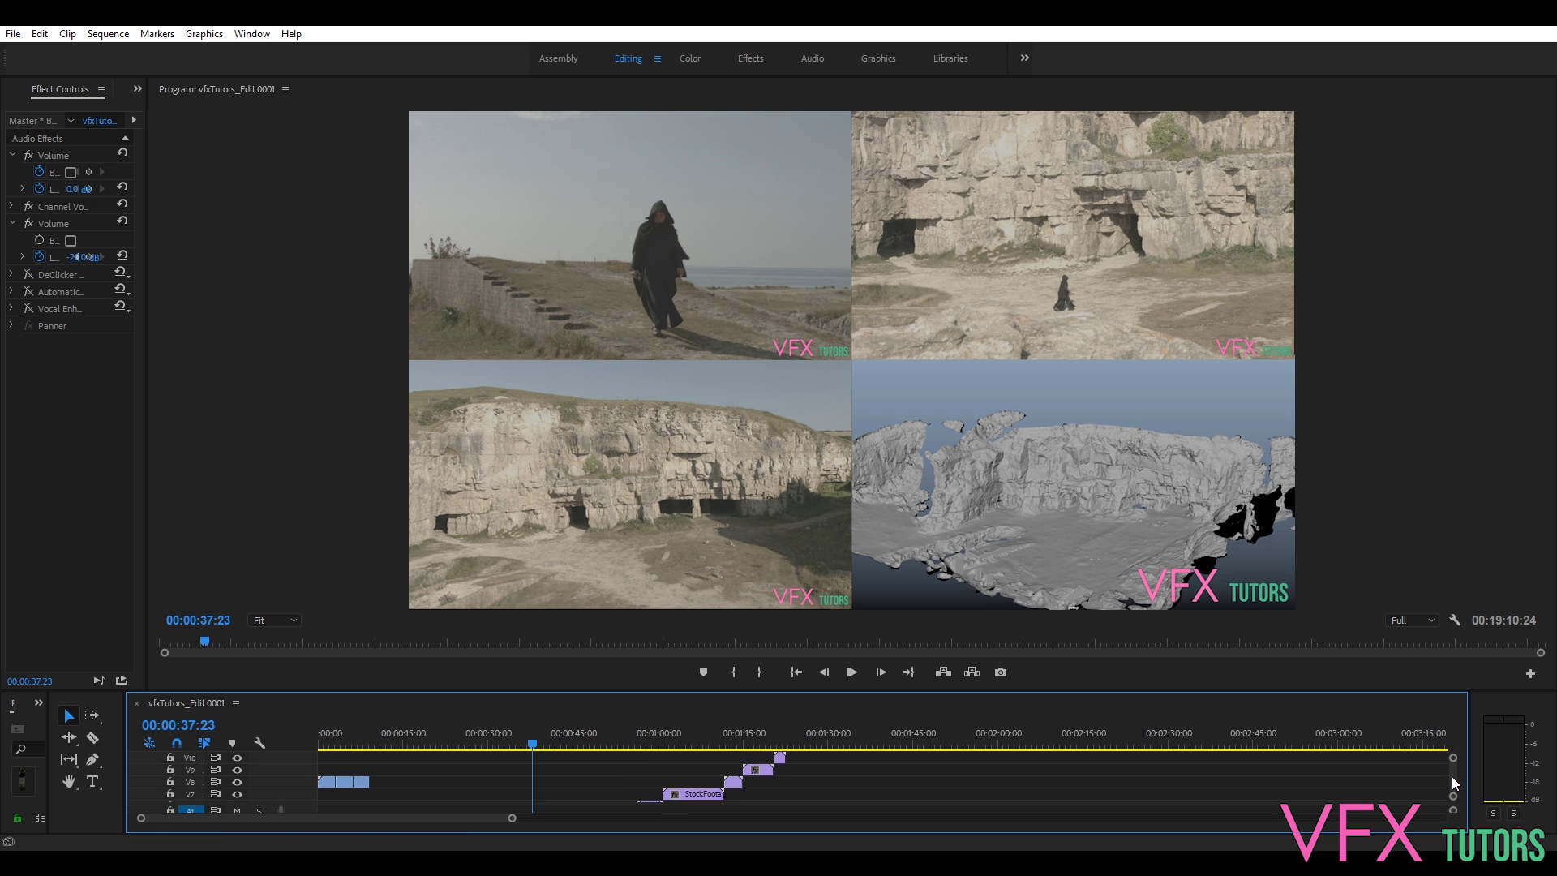
- Play and scrub the church tower stock clip between about 00:00:42 and 00:00:47 to examine its camera movement
drag(532, 744, 545, 748)
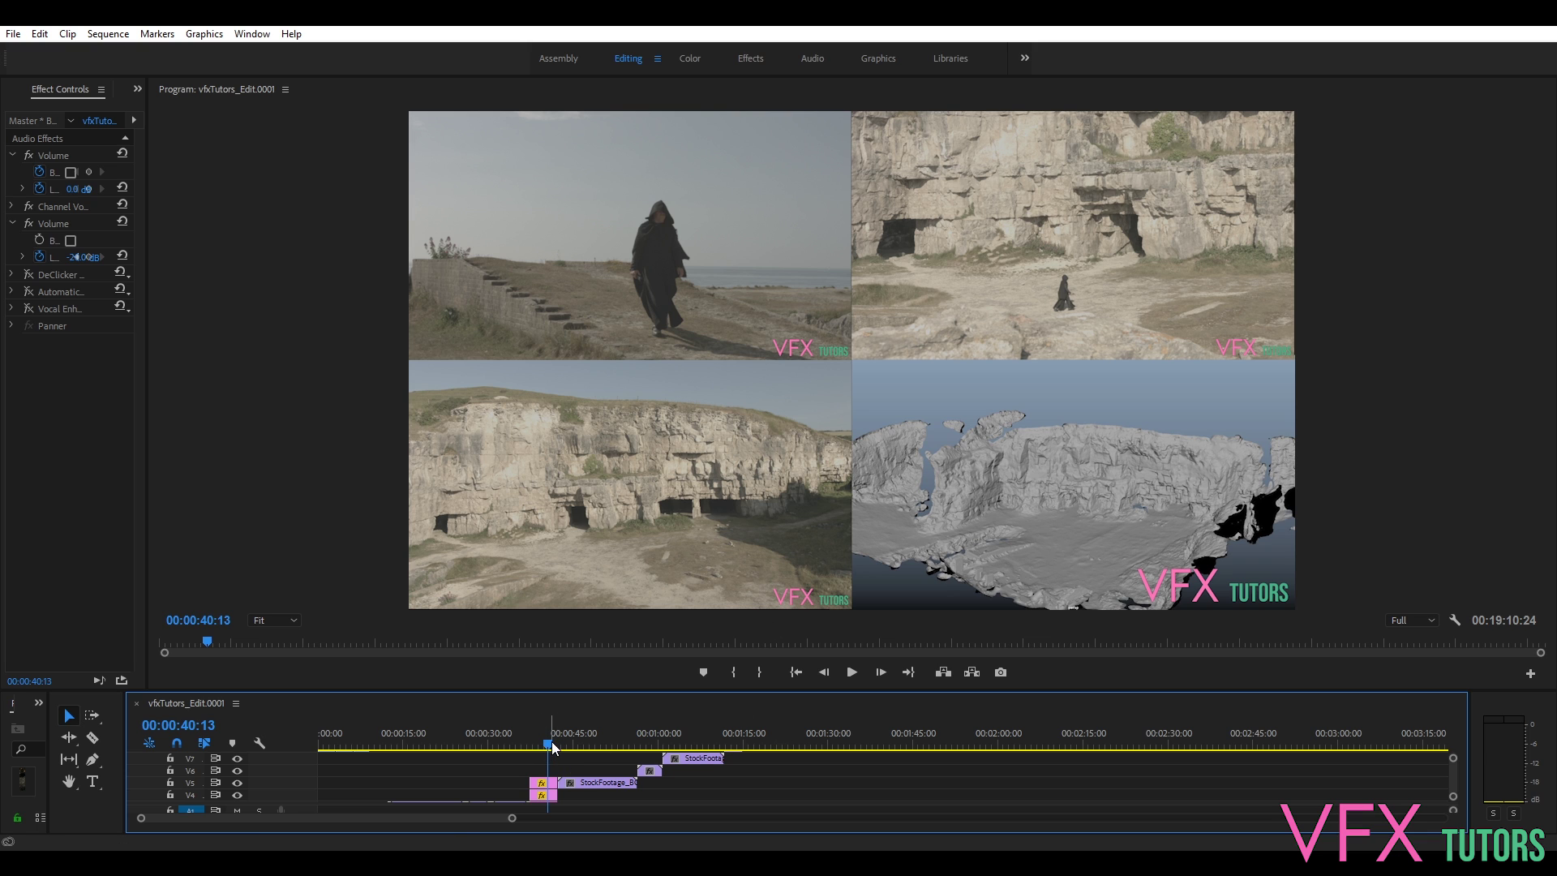
mouse_move(554, 744)
mouse_down()
mouse_move(585, 751)
mouse_move(559, 747)
mouse_up()
click(847, 680)
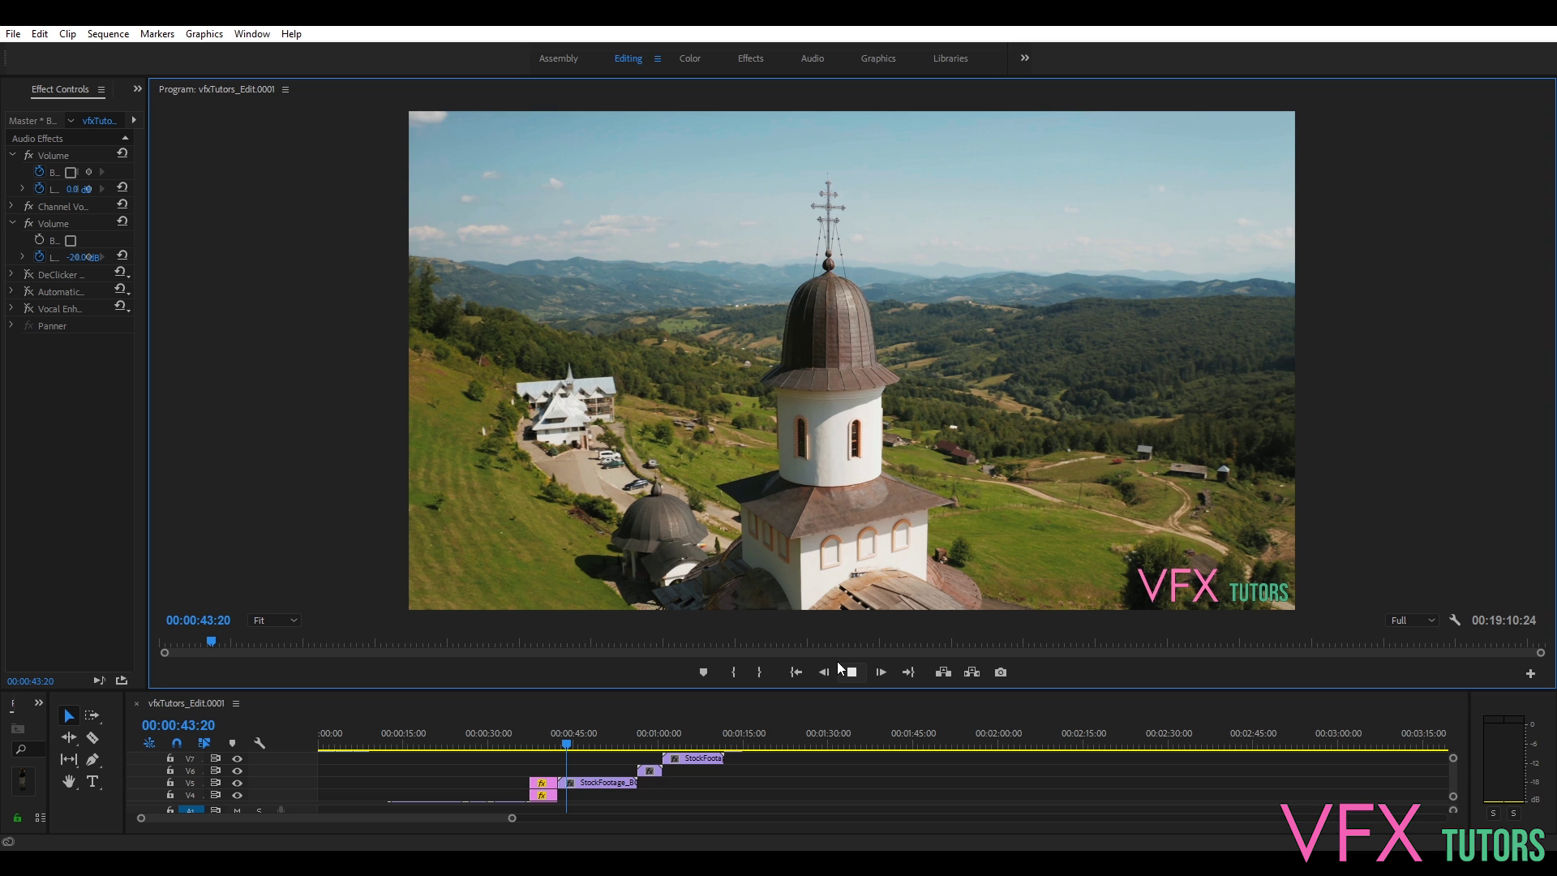
click(582, 745)
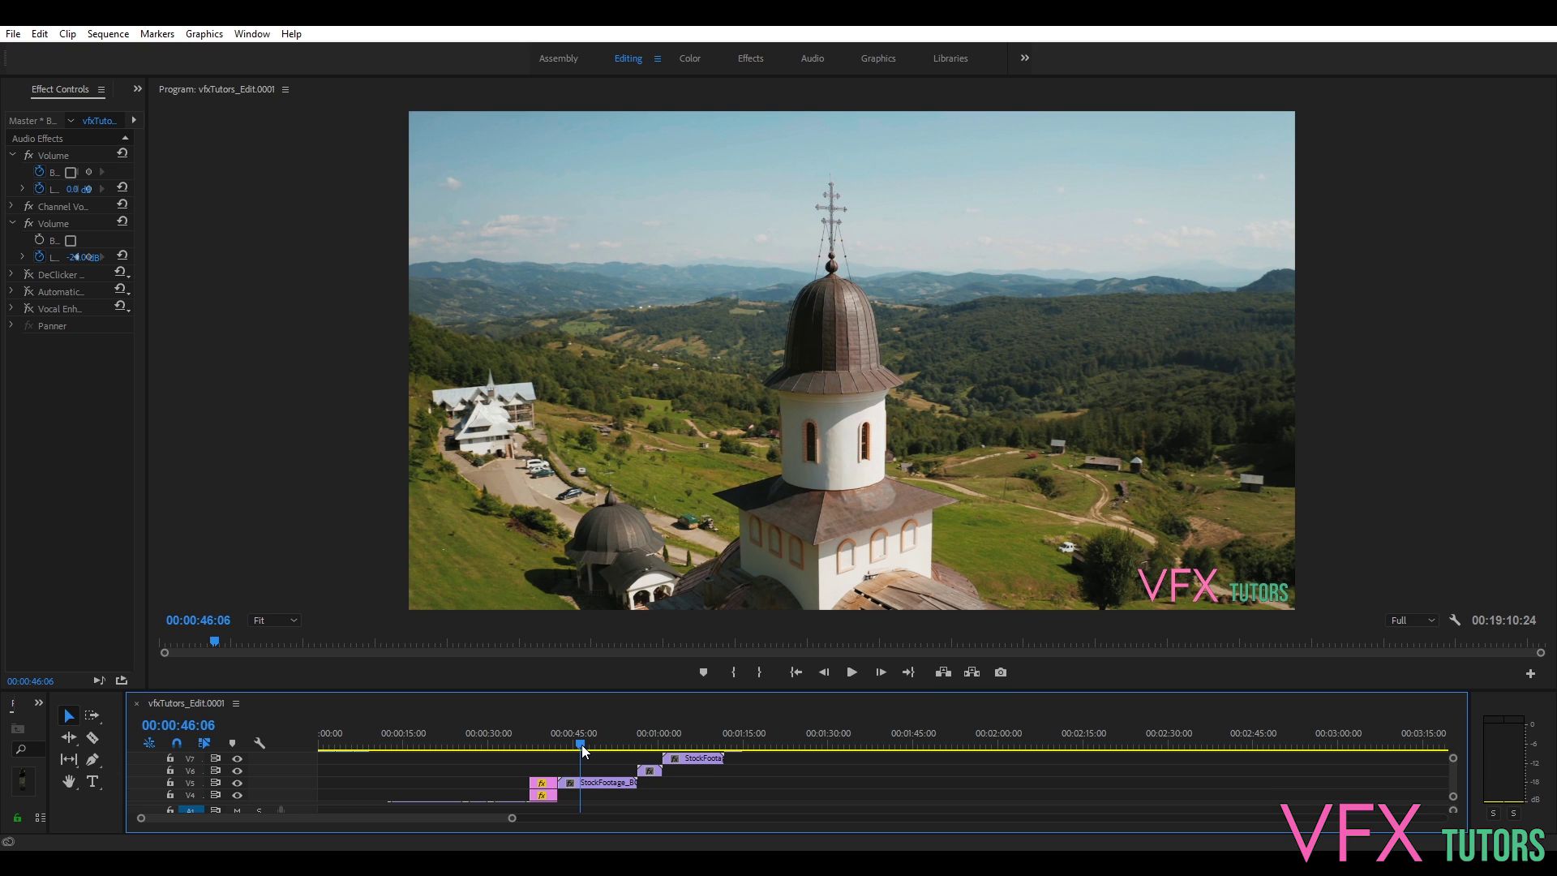
mouse_move(582, 744)
mouse_down()
mouse_move(601, 745)
mouse_move(558, 751)
mouse_up()
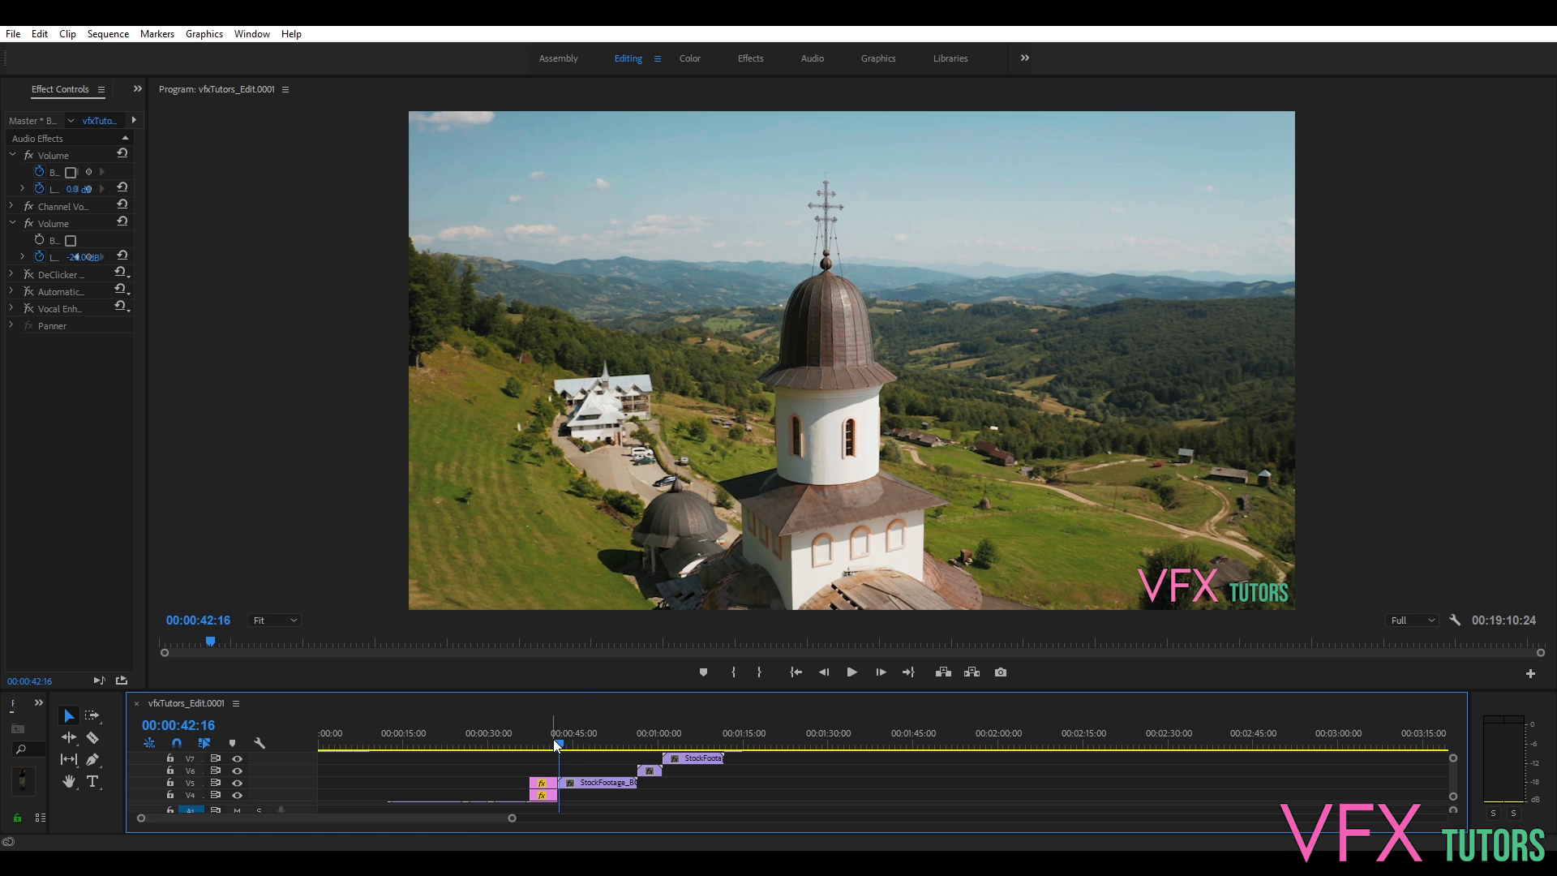
drag(560, 745, 563, 747)
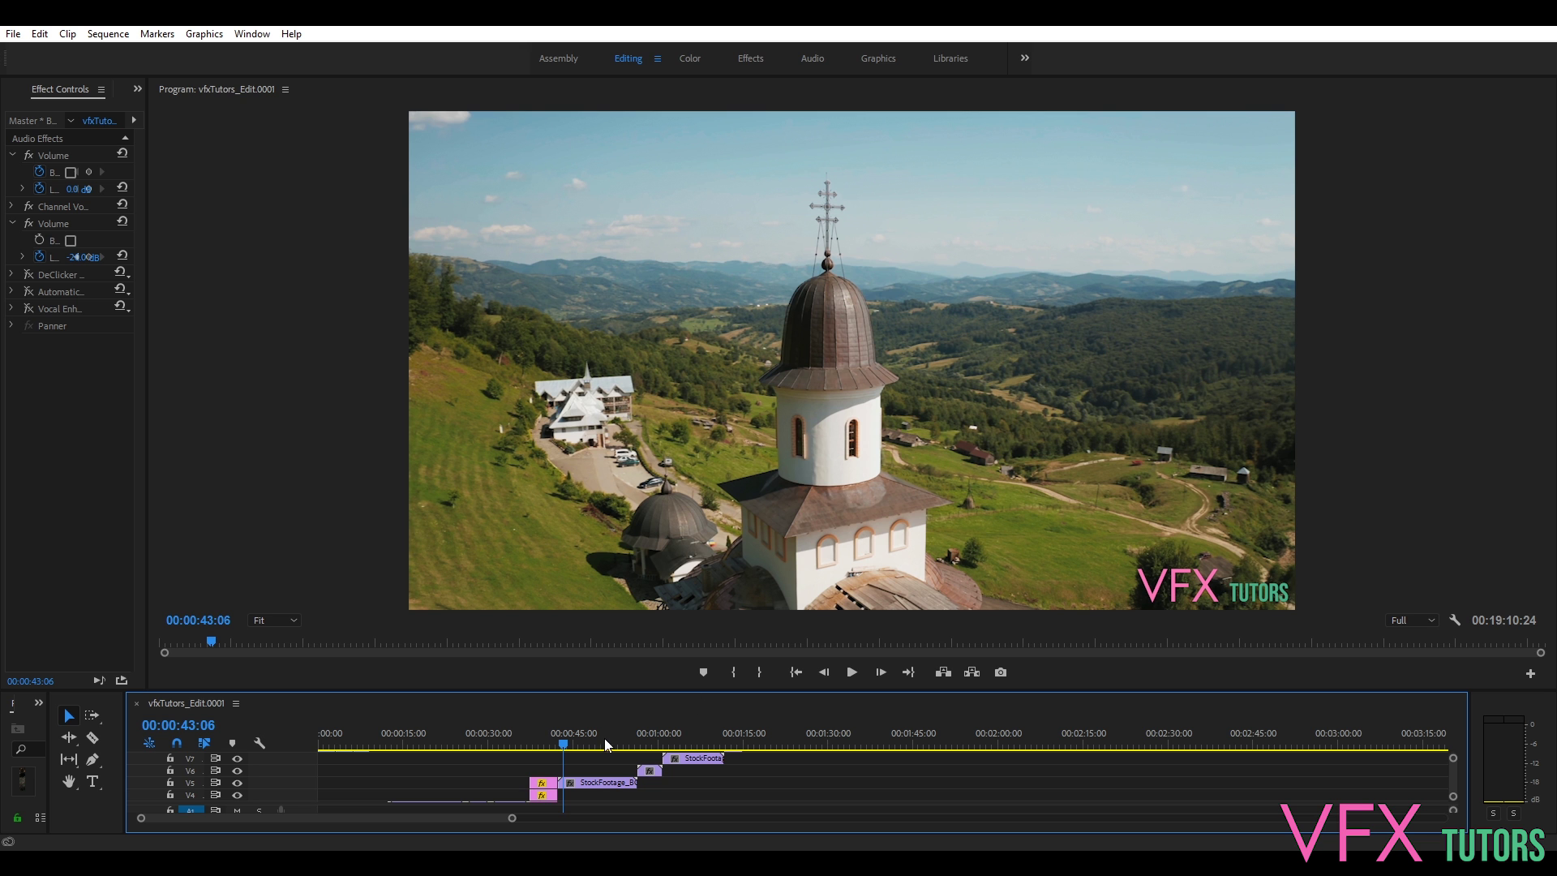
key(space)
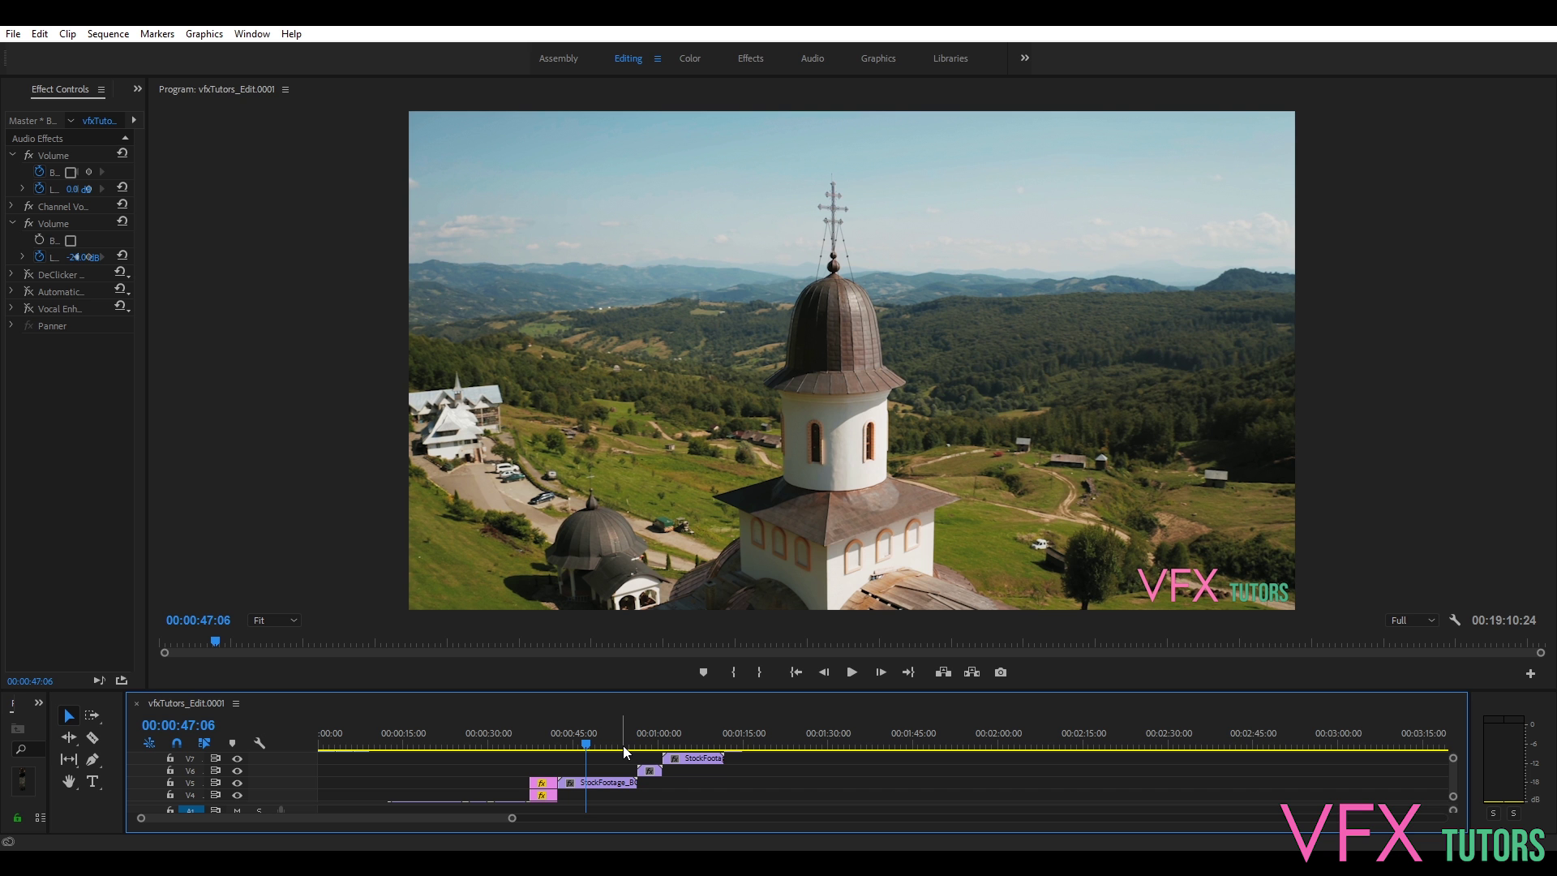
- Compare the four-way split frame with the church tower clip, playing the tower shot on to about 00:00:49
click(518, 746)
drag(517, 750, 548, 779)
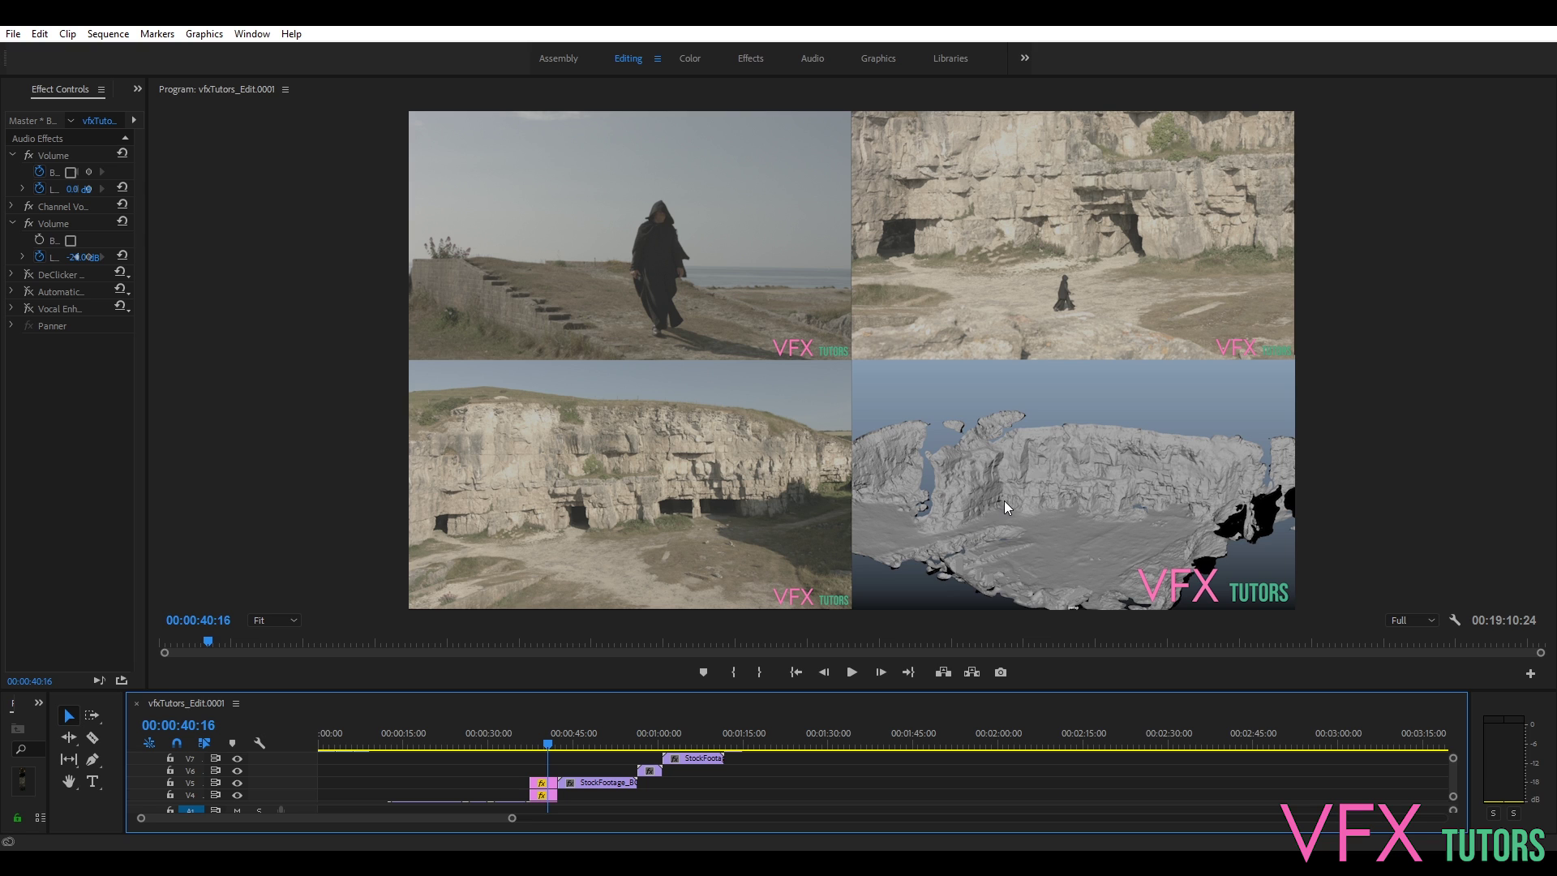
click(575, 745)
drag(573, 747, 580, 748)
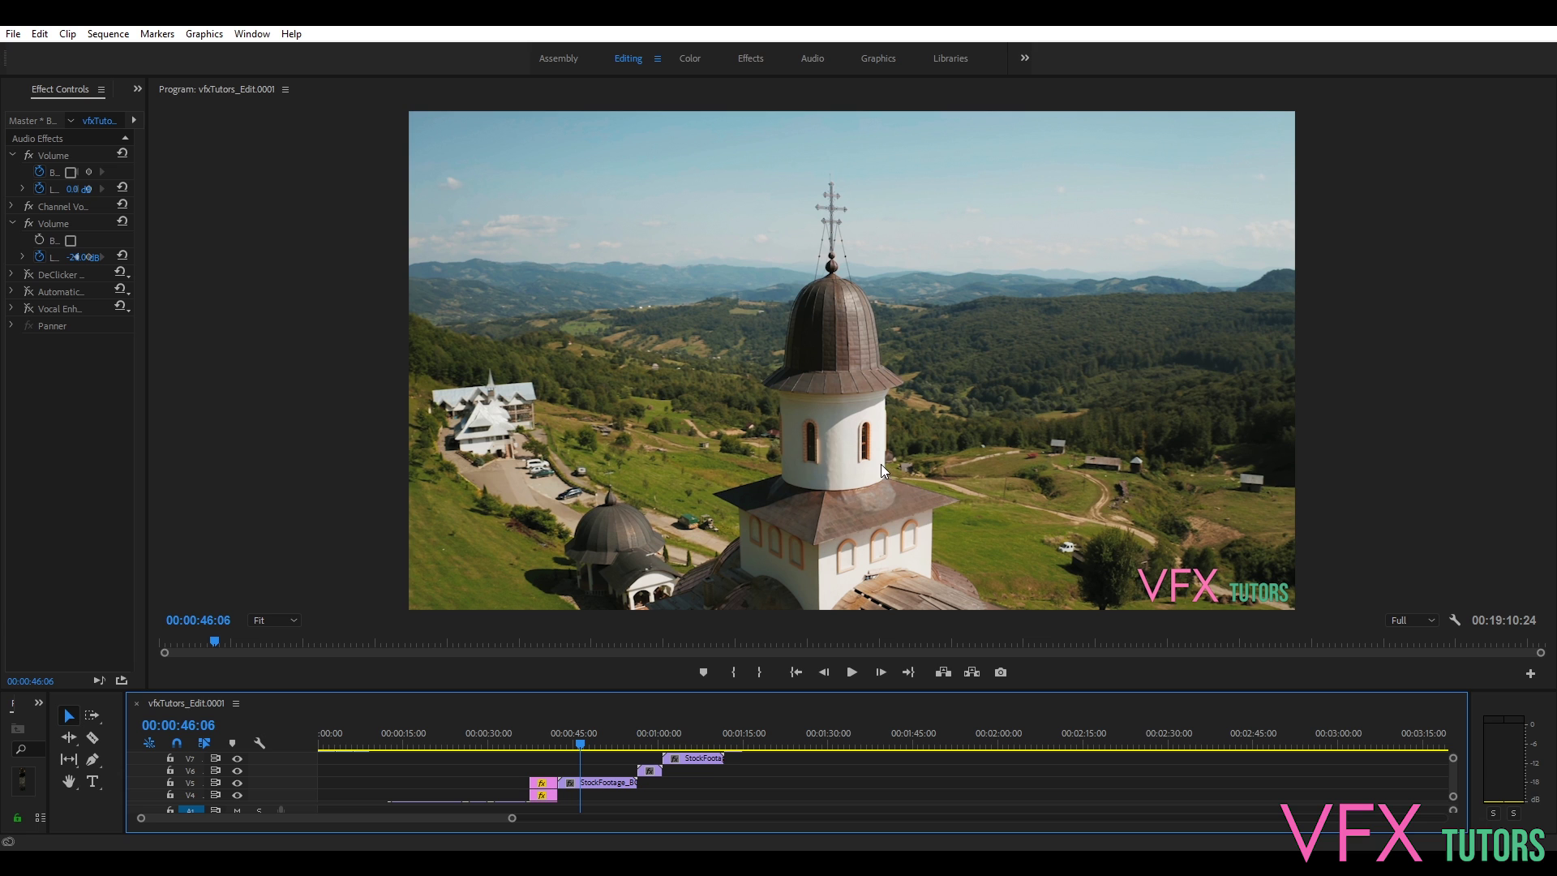
click(850, 673)
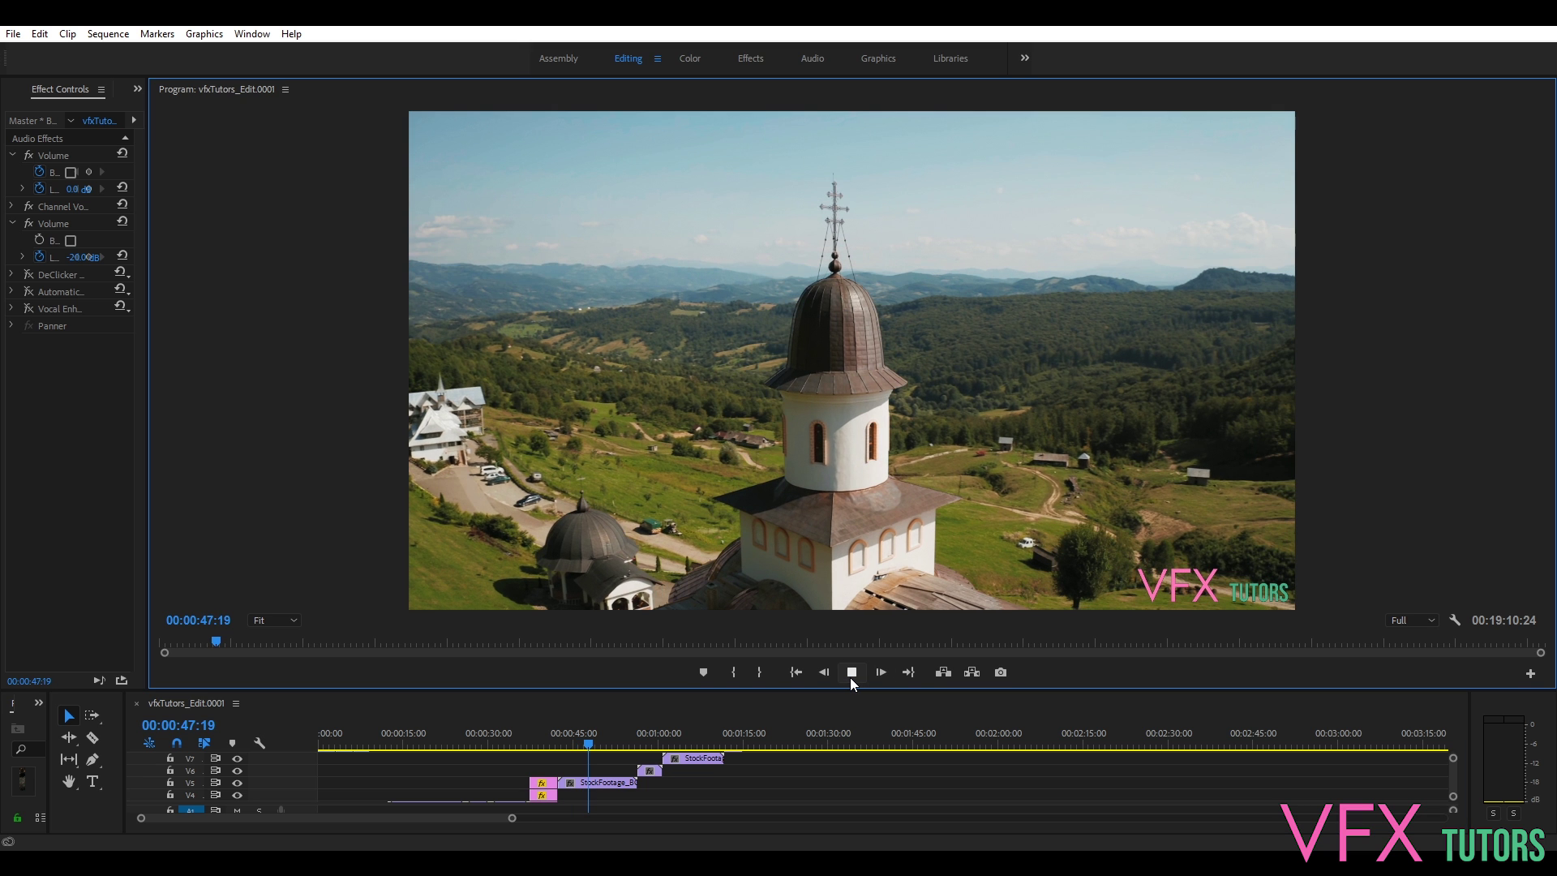
click(850, 677)
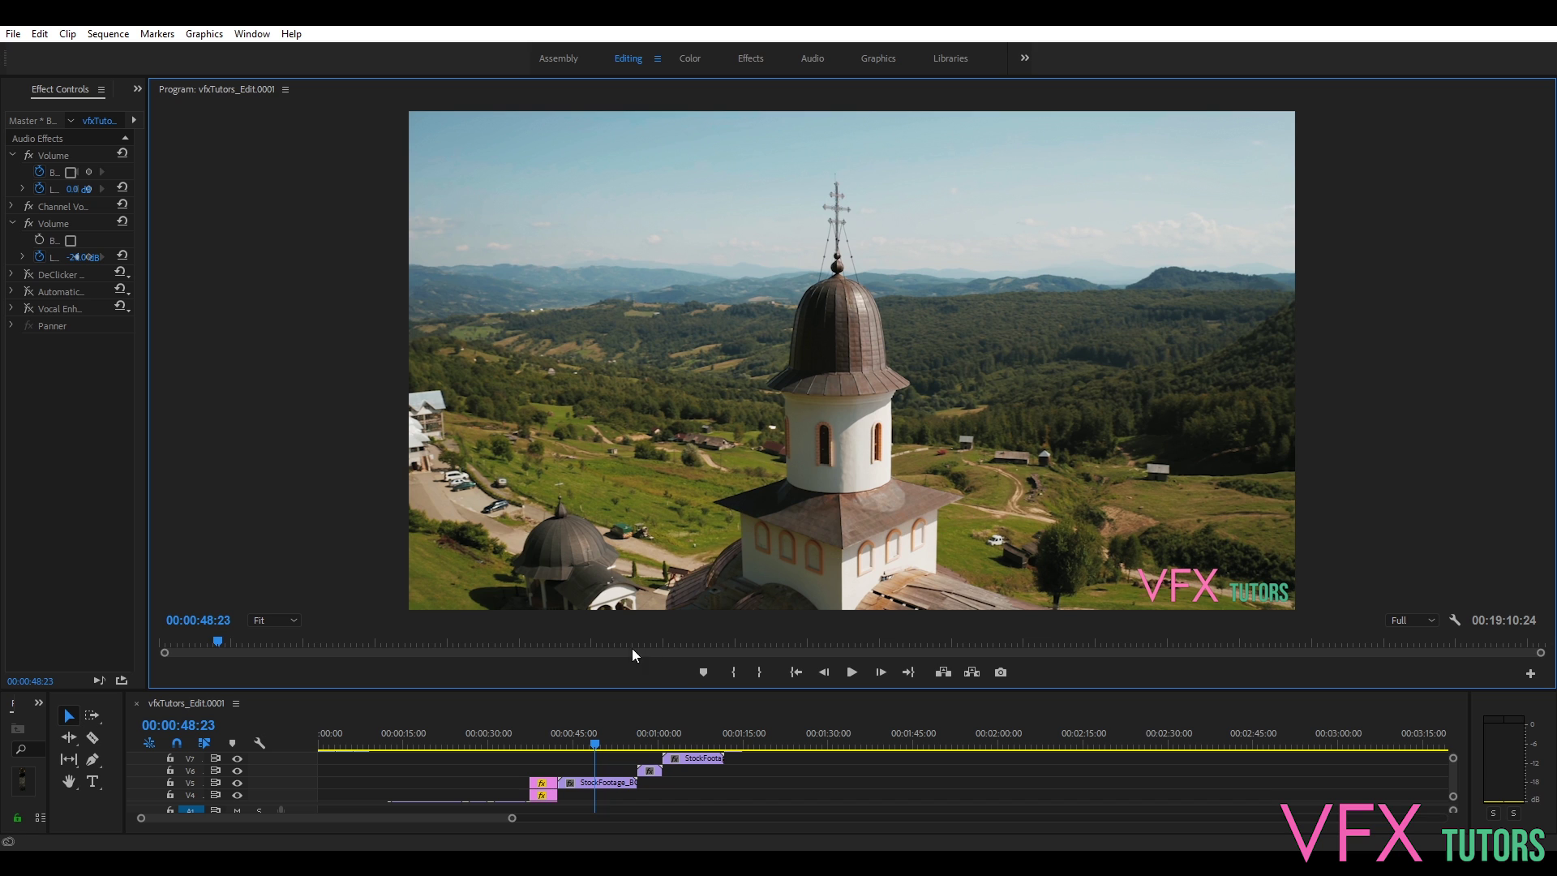
drag(596, 742, 600, 782)
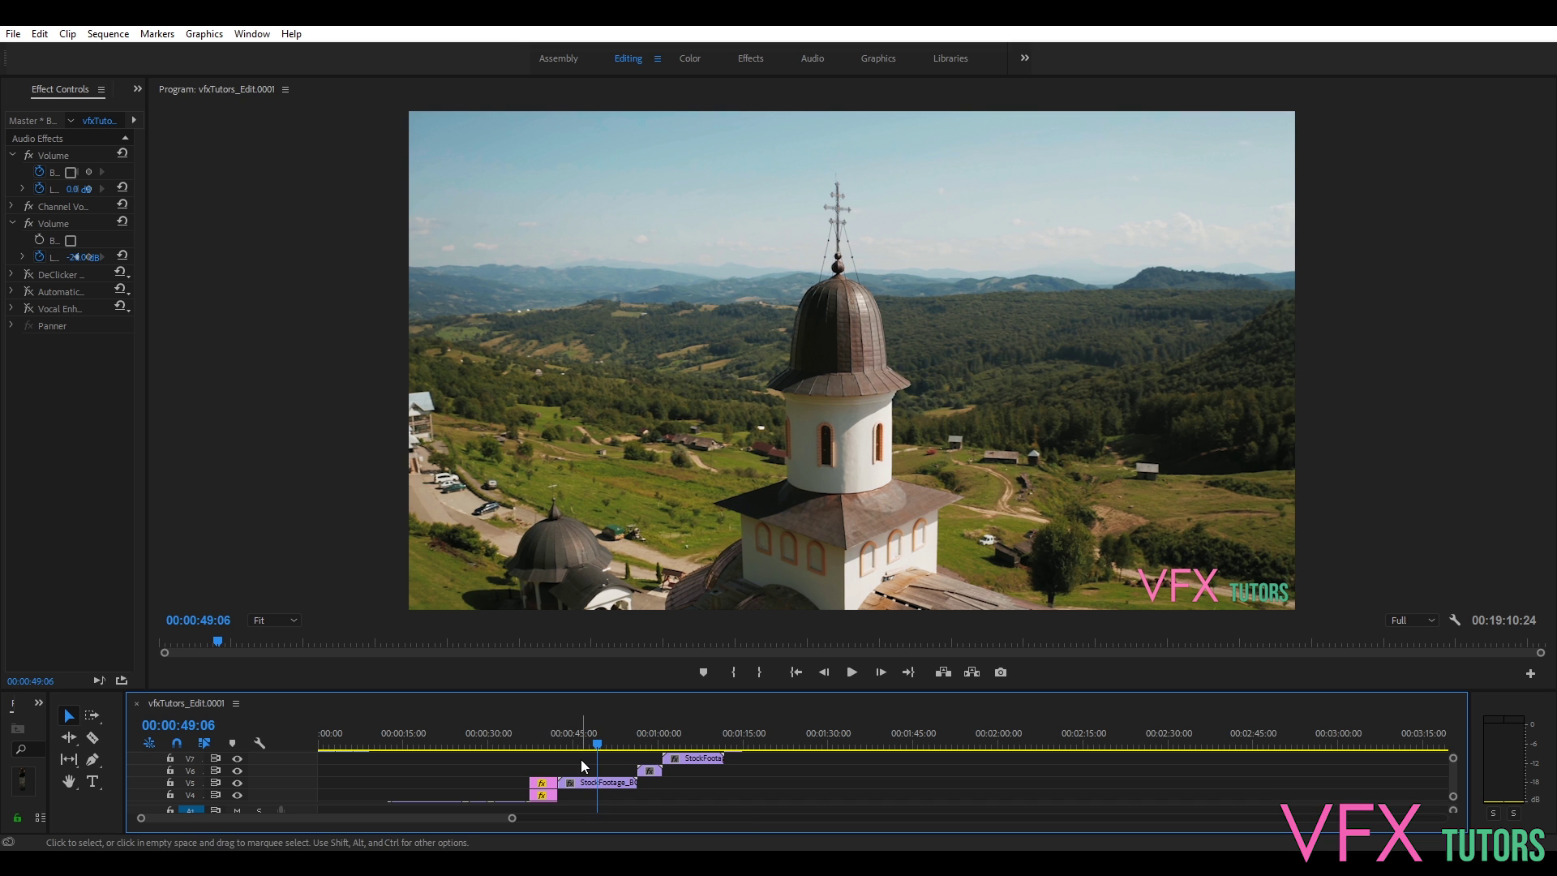
- Play and scrub the close-up of the hand holding the hilt, on track V6, to examine the foreground motion against the quarry
click(601, 744)
drag(601, 744, 639, 779)
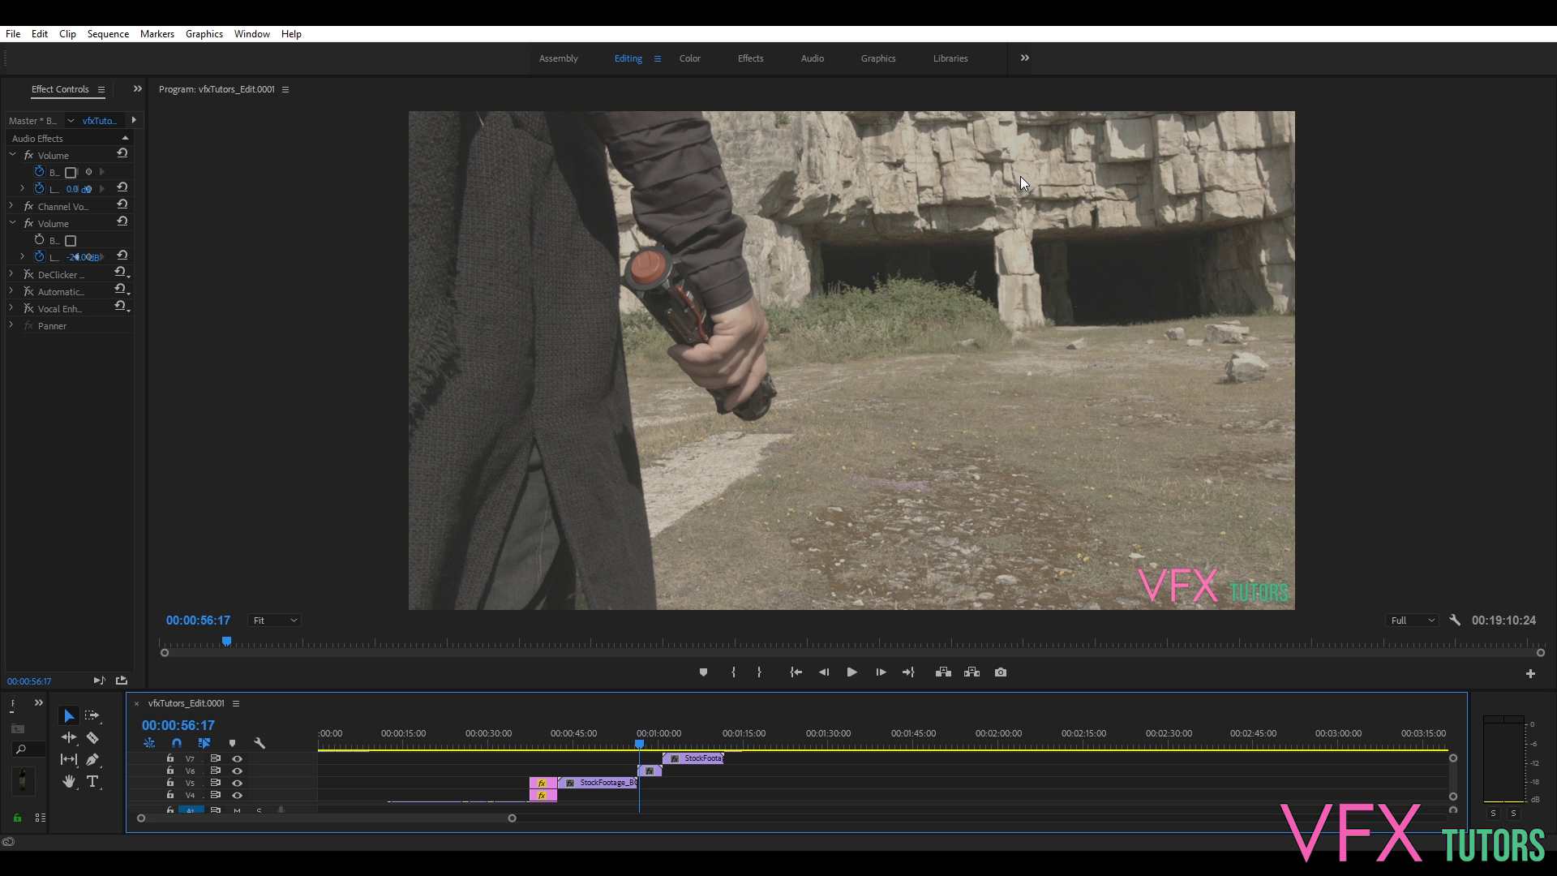
drag(503, 762, 647, 781)
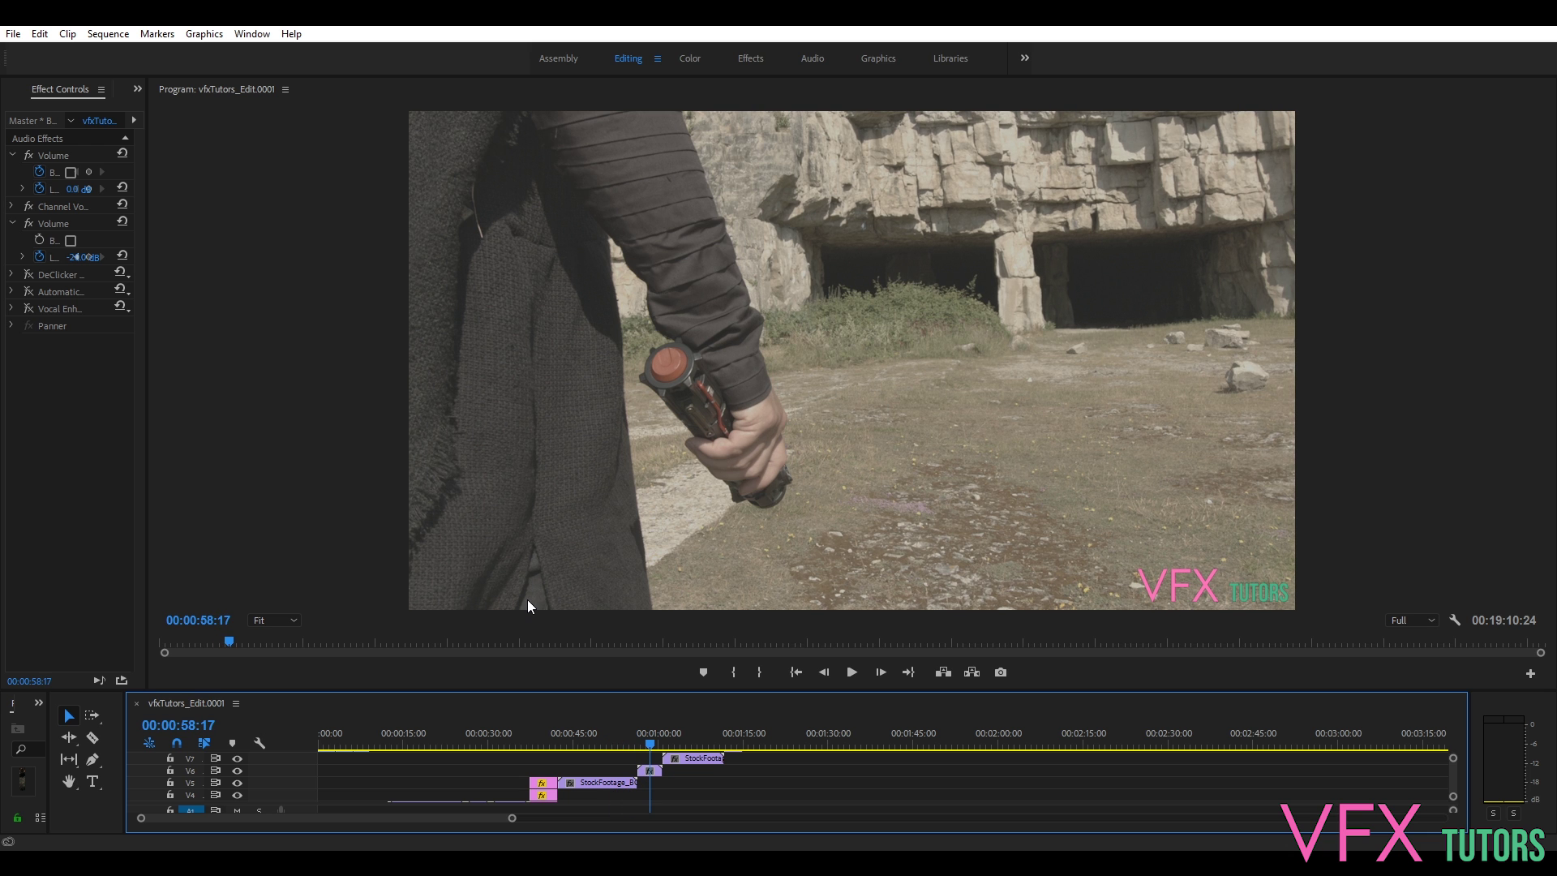
click(588, 799)
click(639, 805)
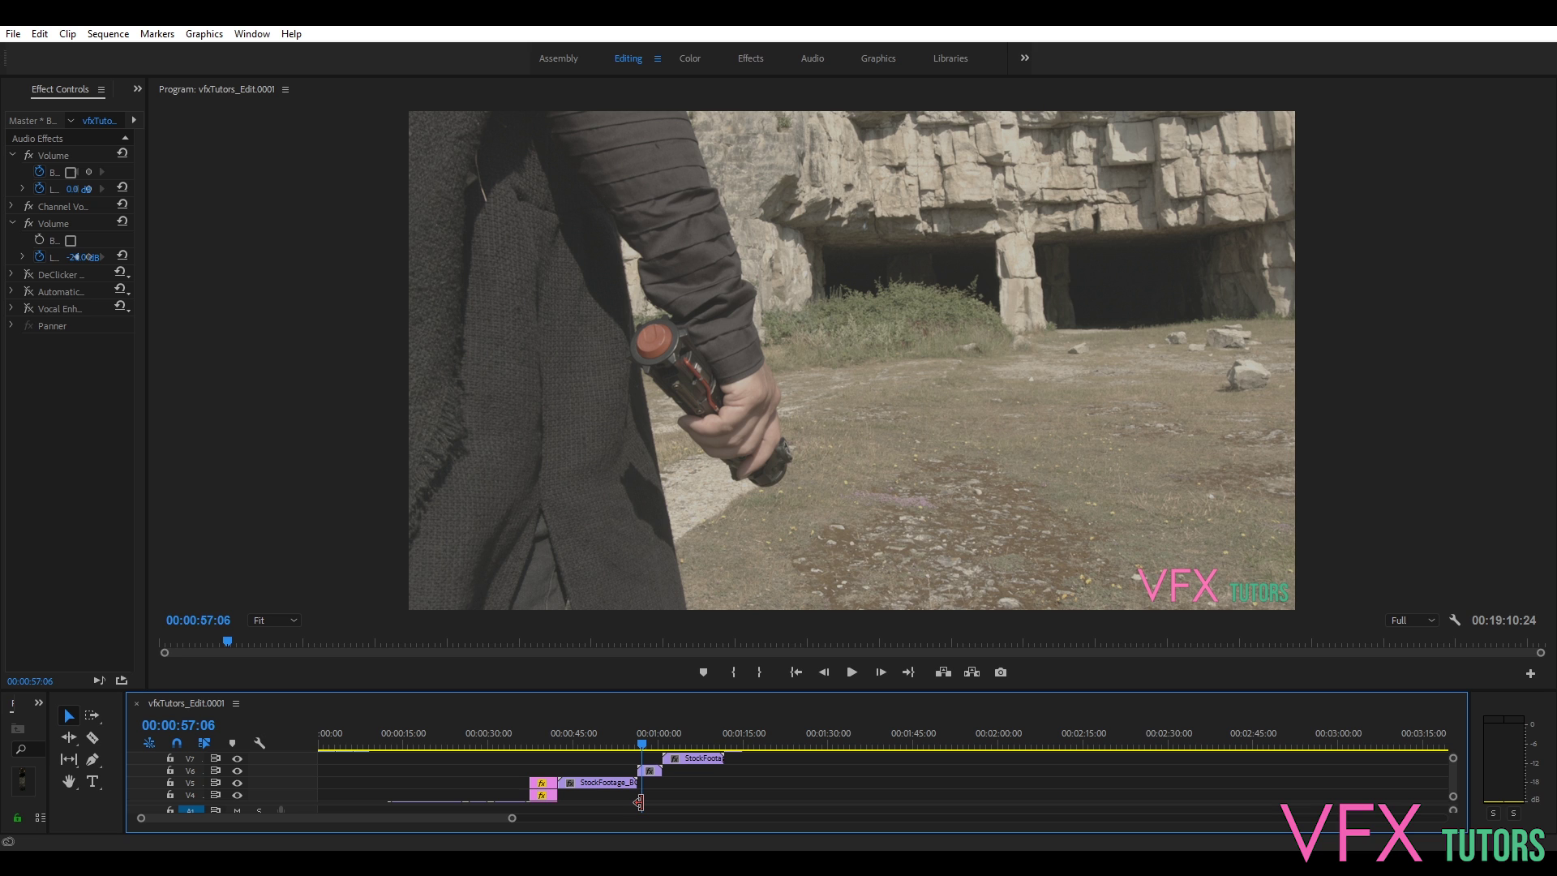
click(753, 458)
key(space)
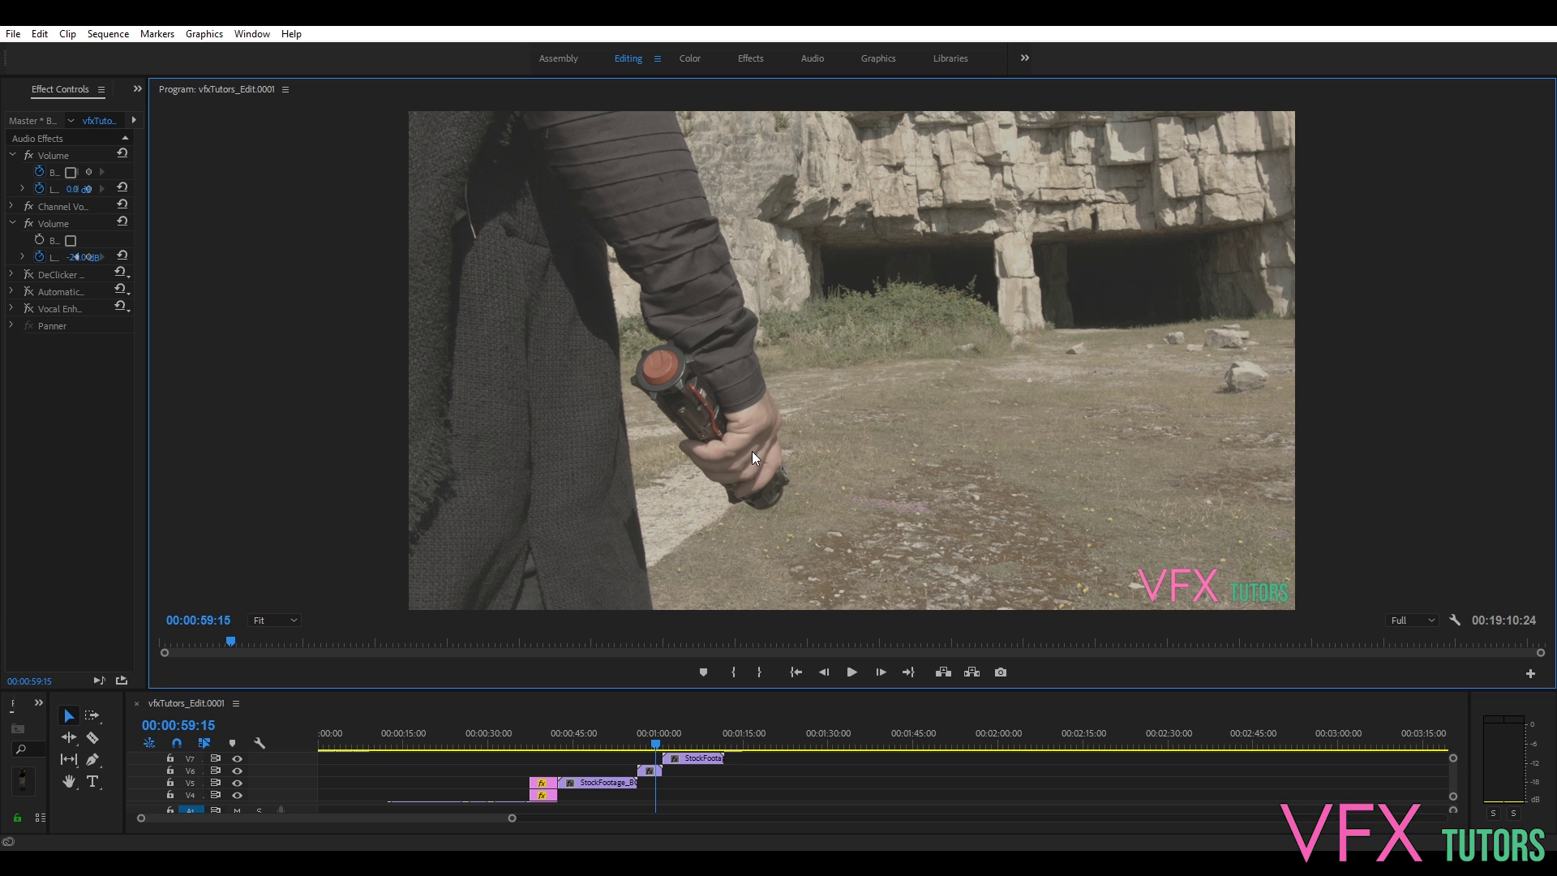
key(j)
key(k)
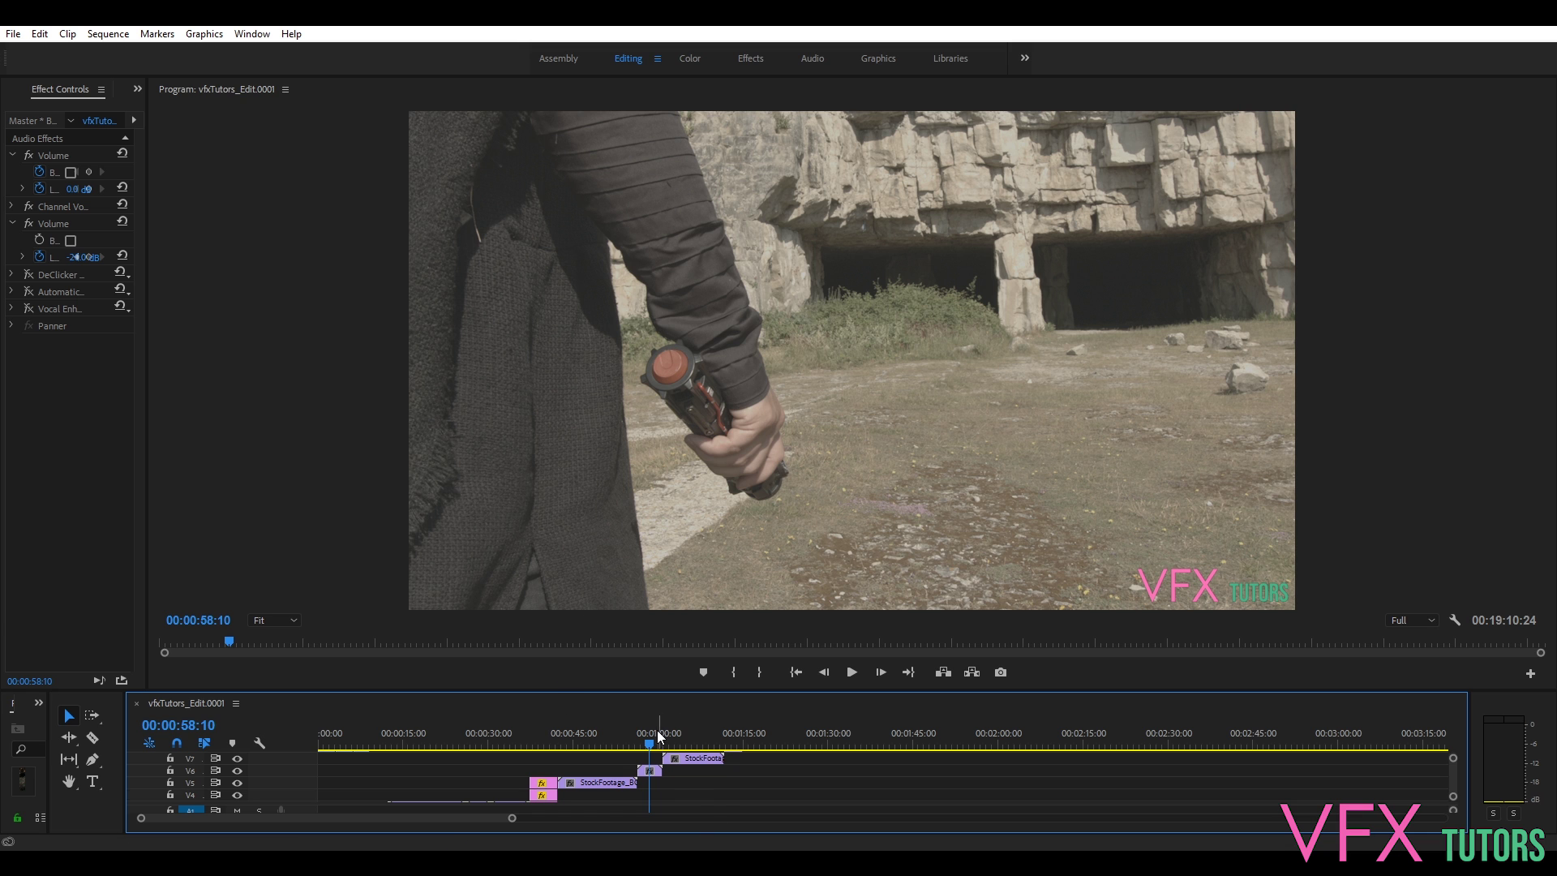
- Scrub back and forth through the hilt close-up between about 00:00:57 and 00:00:58 to compare the hand and the background
drag(648, 738, 648, 745)
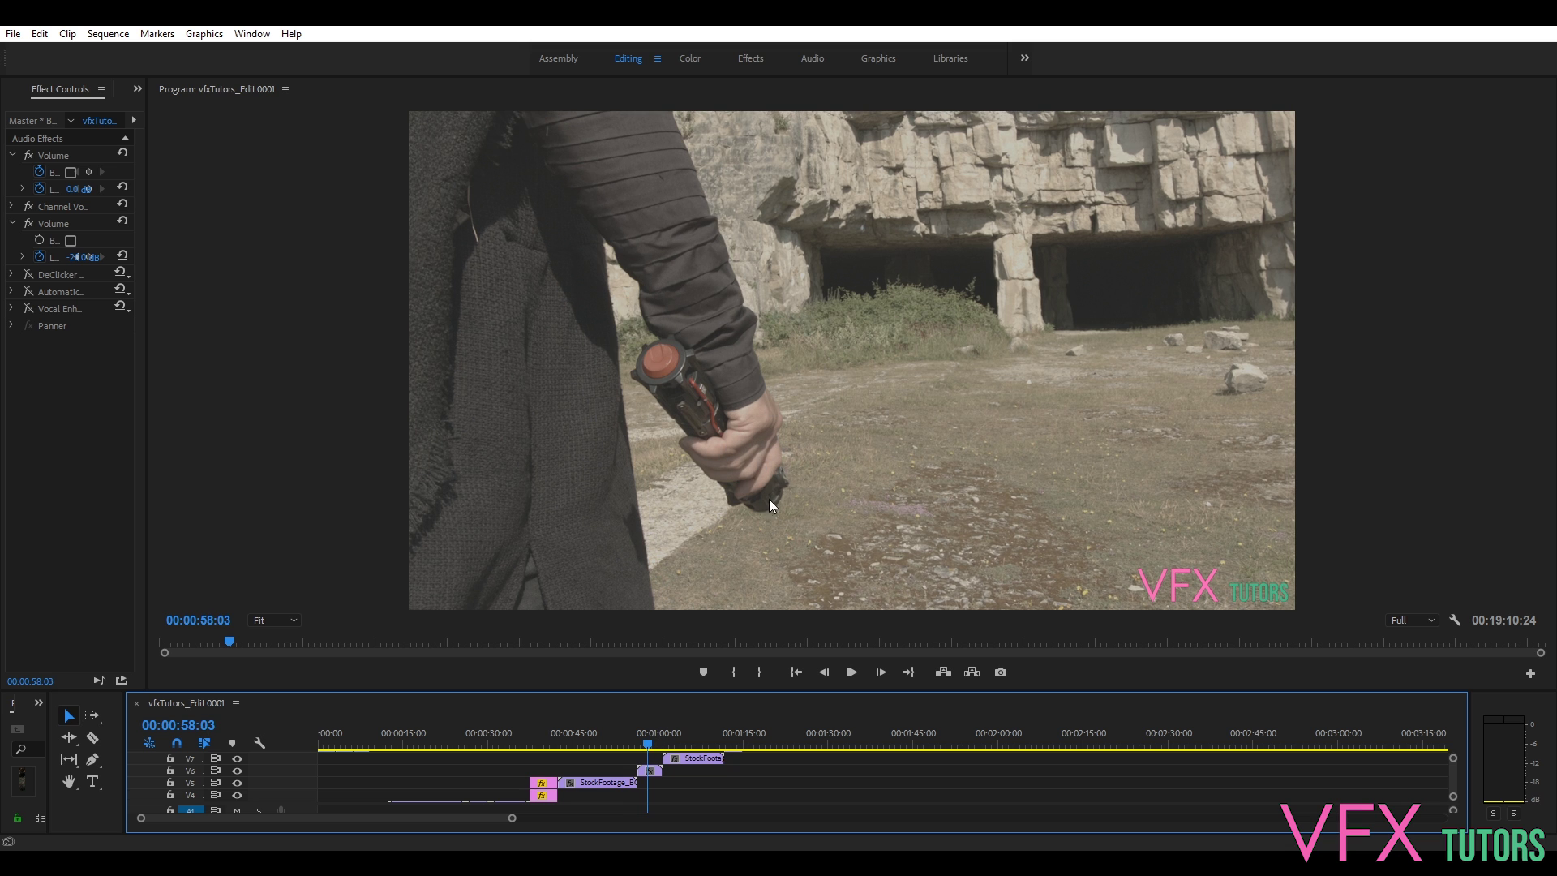
click(655, 746)
drag(655, 748, 645, 753)
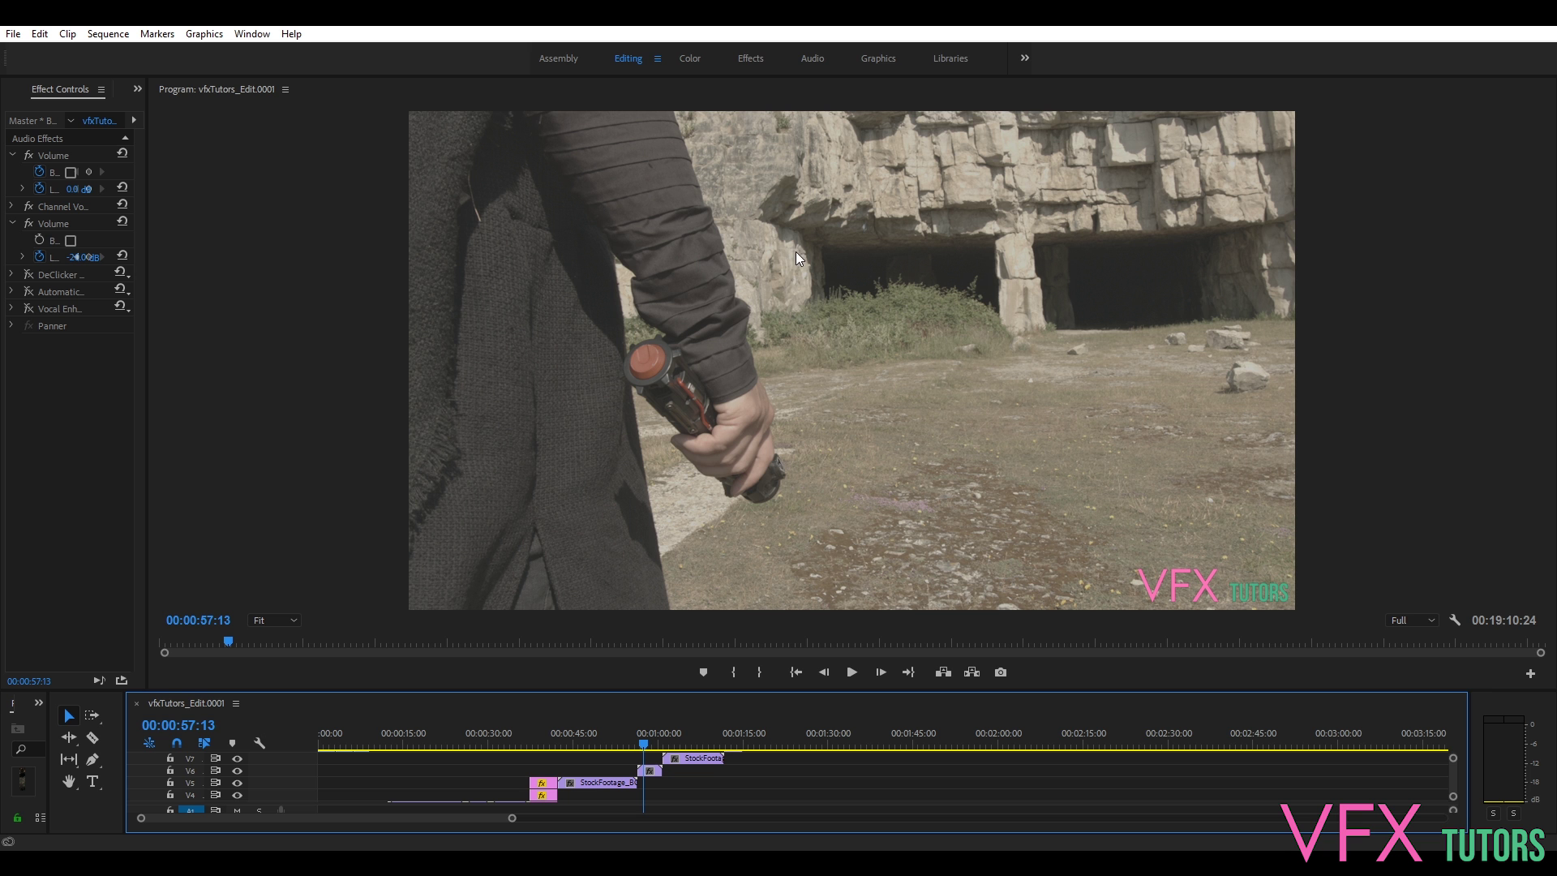
drag(641, 742, 644, 811)
key(space)
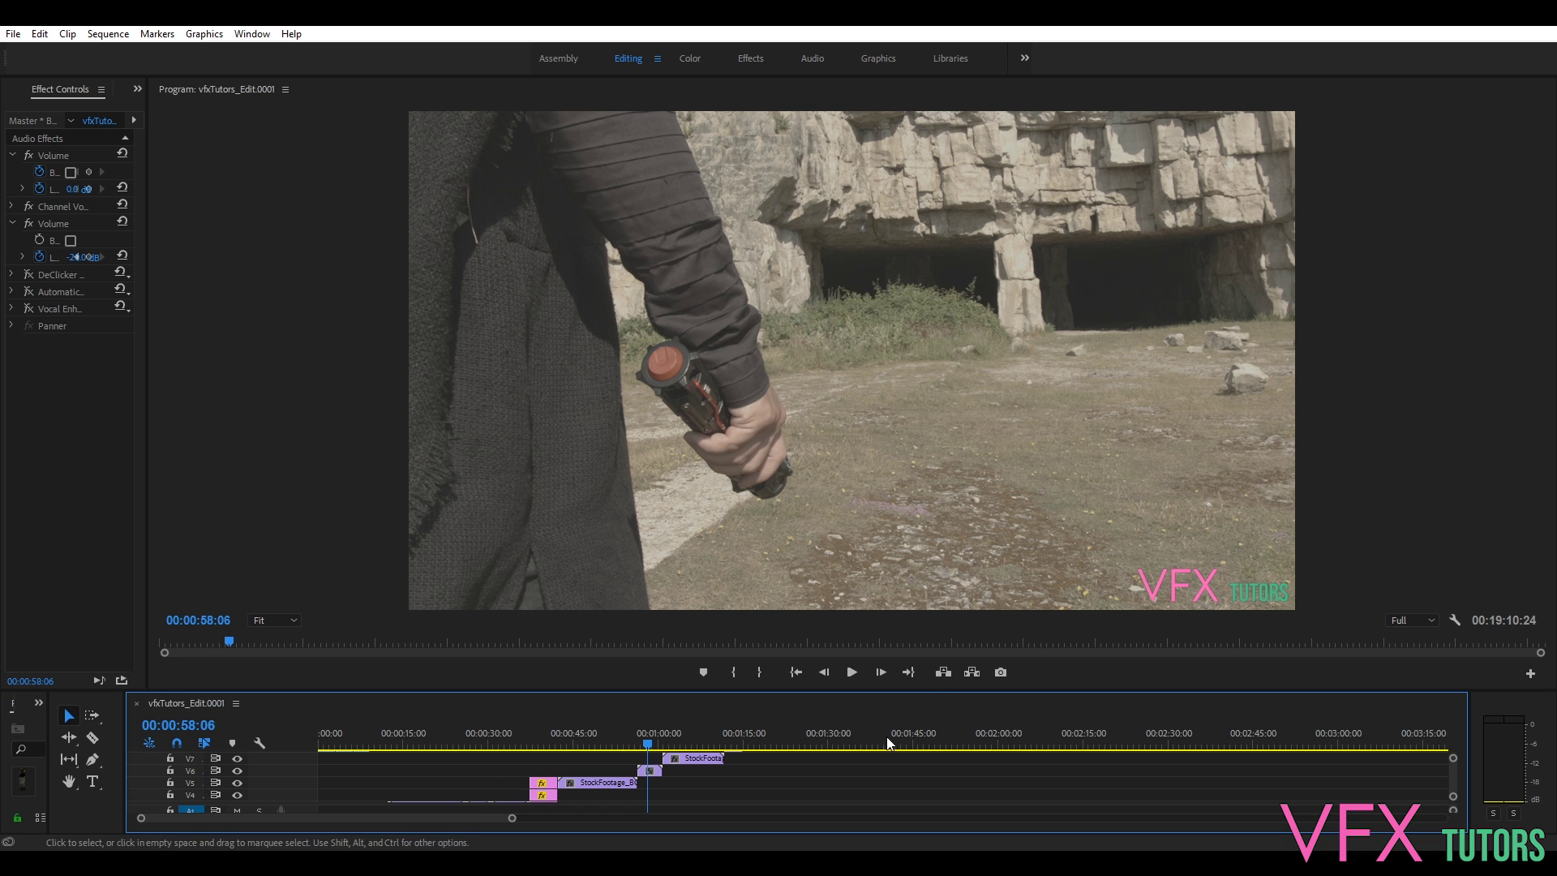
drag(647, 744, 640, 820)
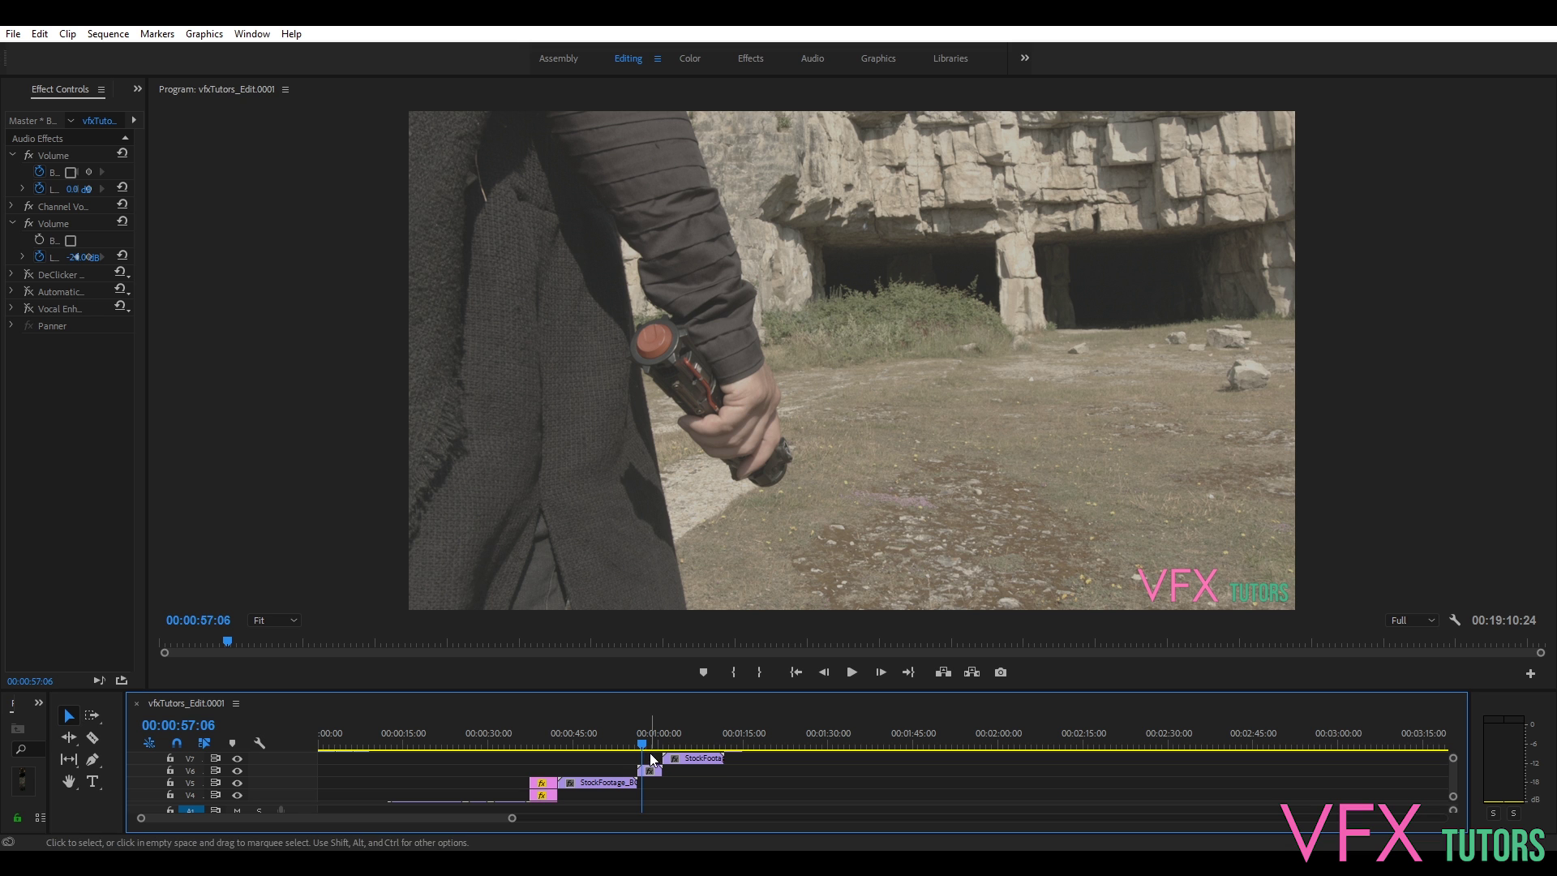
- Move the playhead past the end of the hilt close-up to view the ocean rocks stock clip at 00:01:01:06
drag(644, 741, 663, 759)
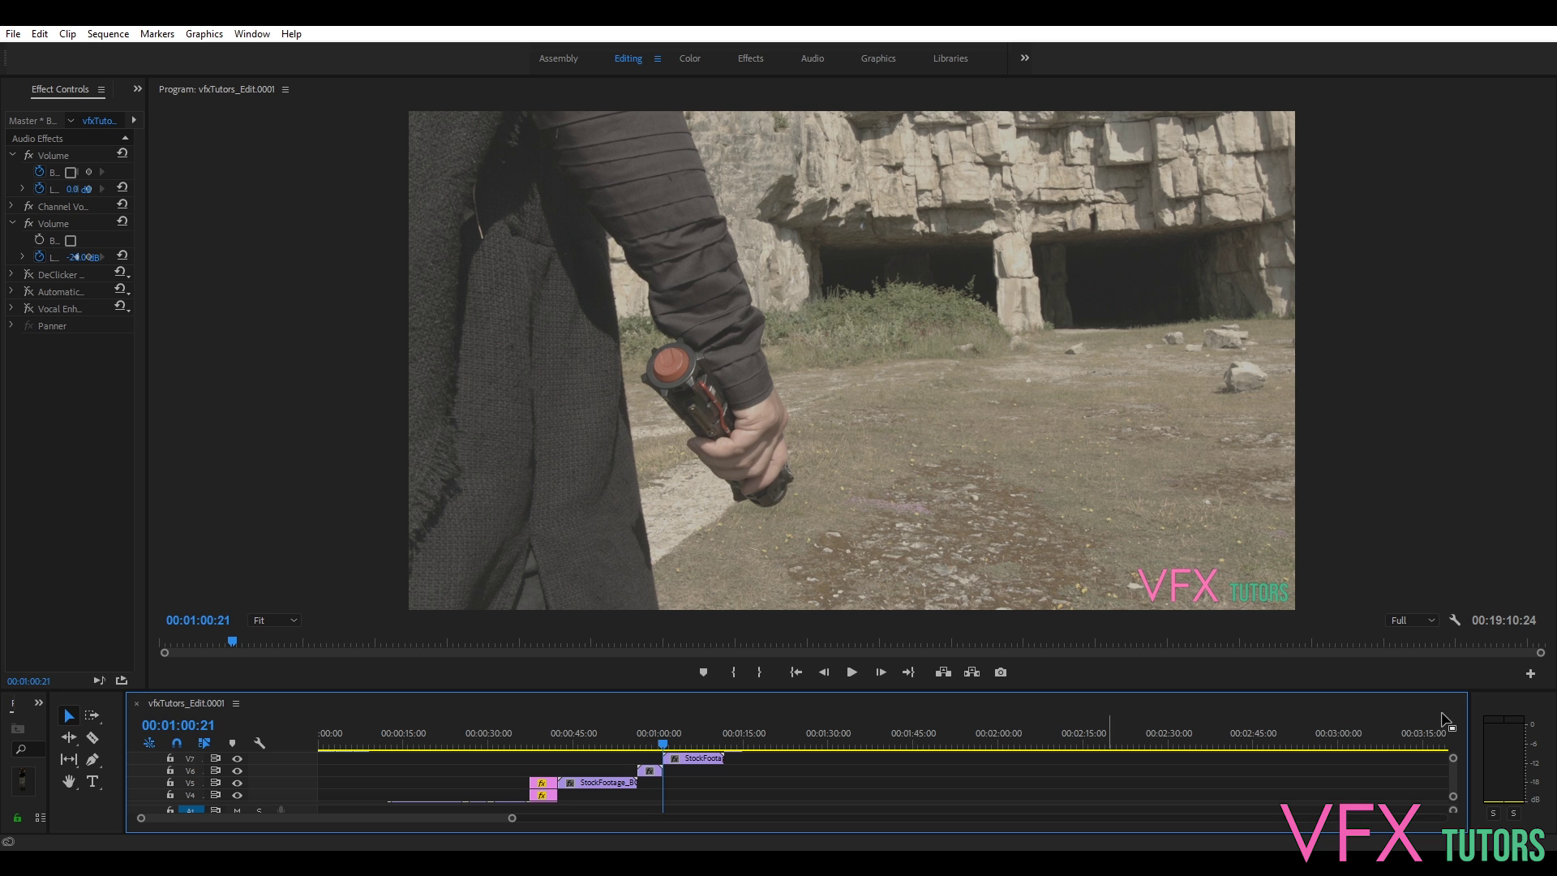
click(665, 748)
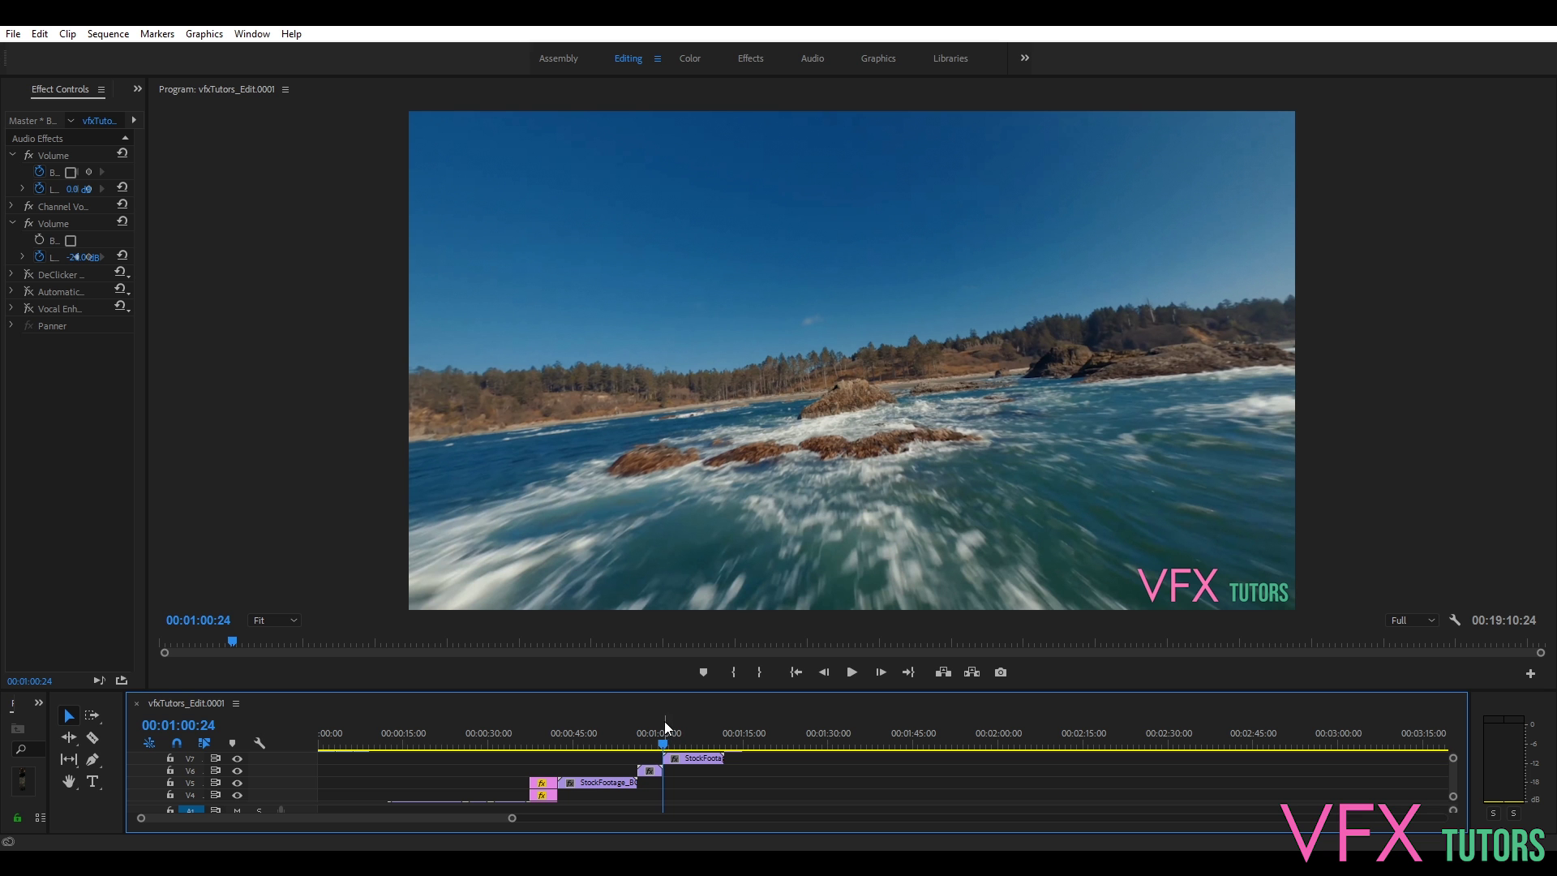
drag(648, 734, 667, 763)
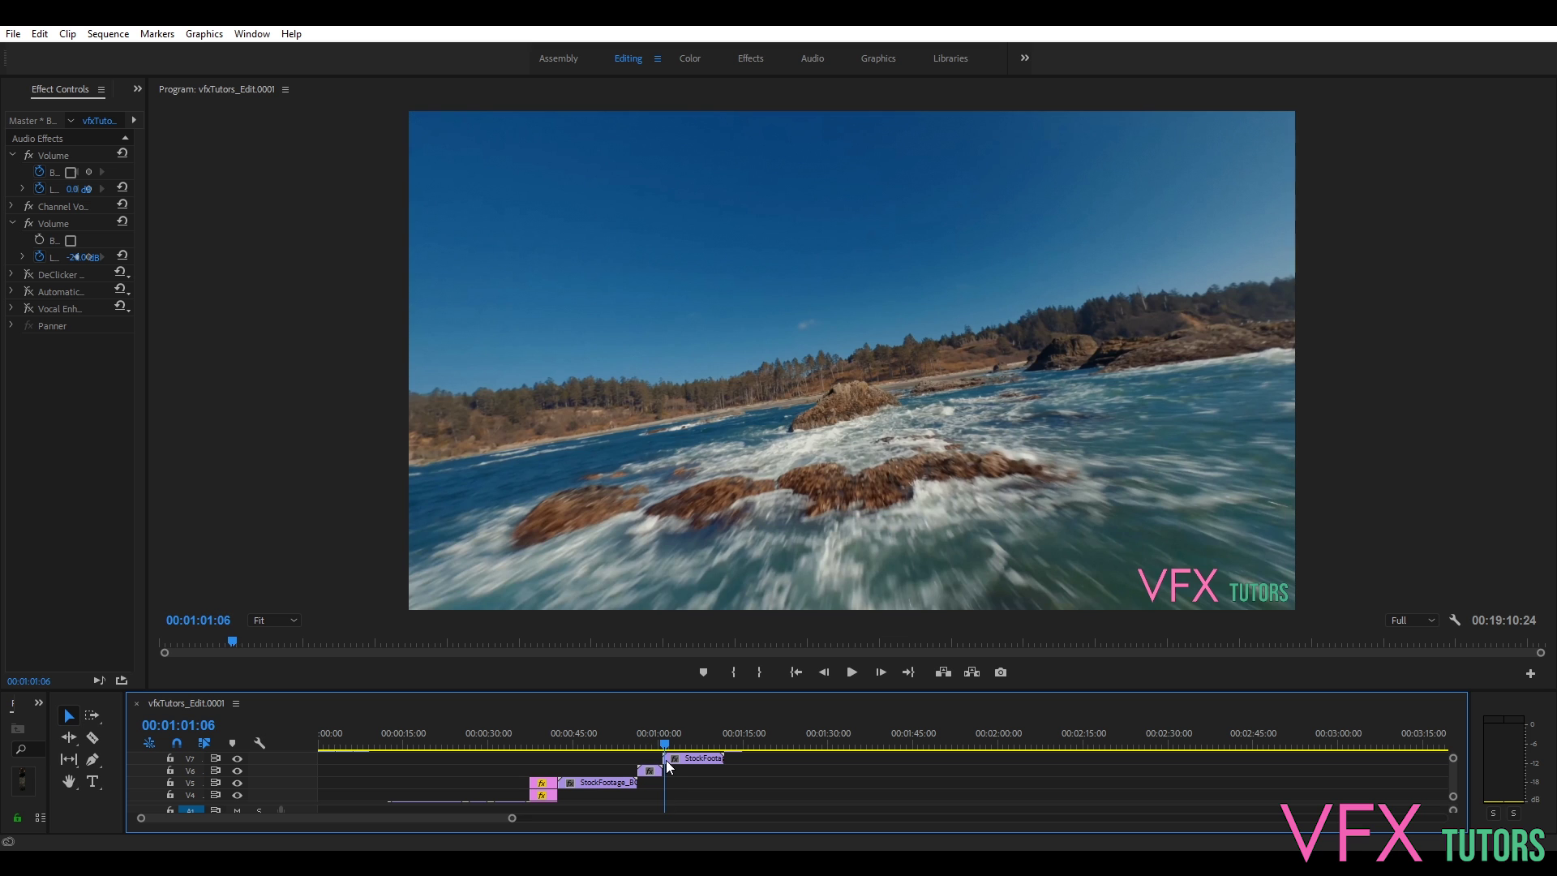
- Compare the last frames of the hilt close-up with the ocean rocks clip, playing the ocean shot to about 00:01:04
key(Up)
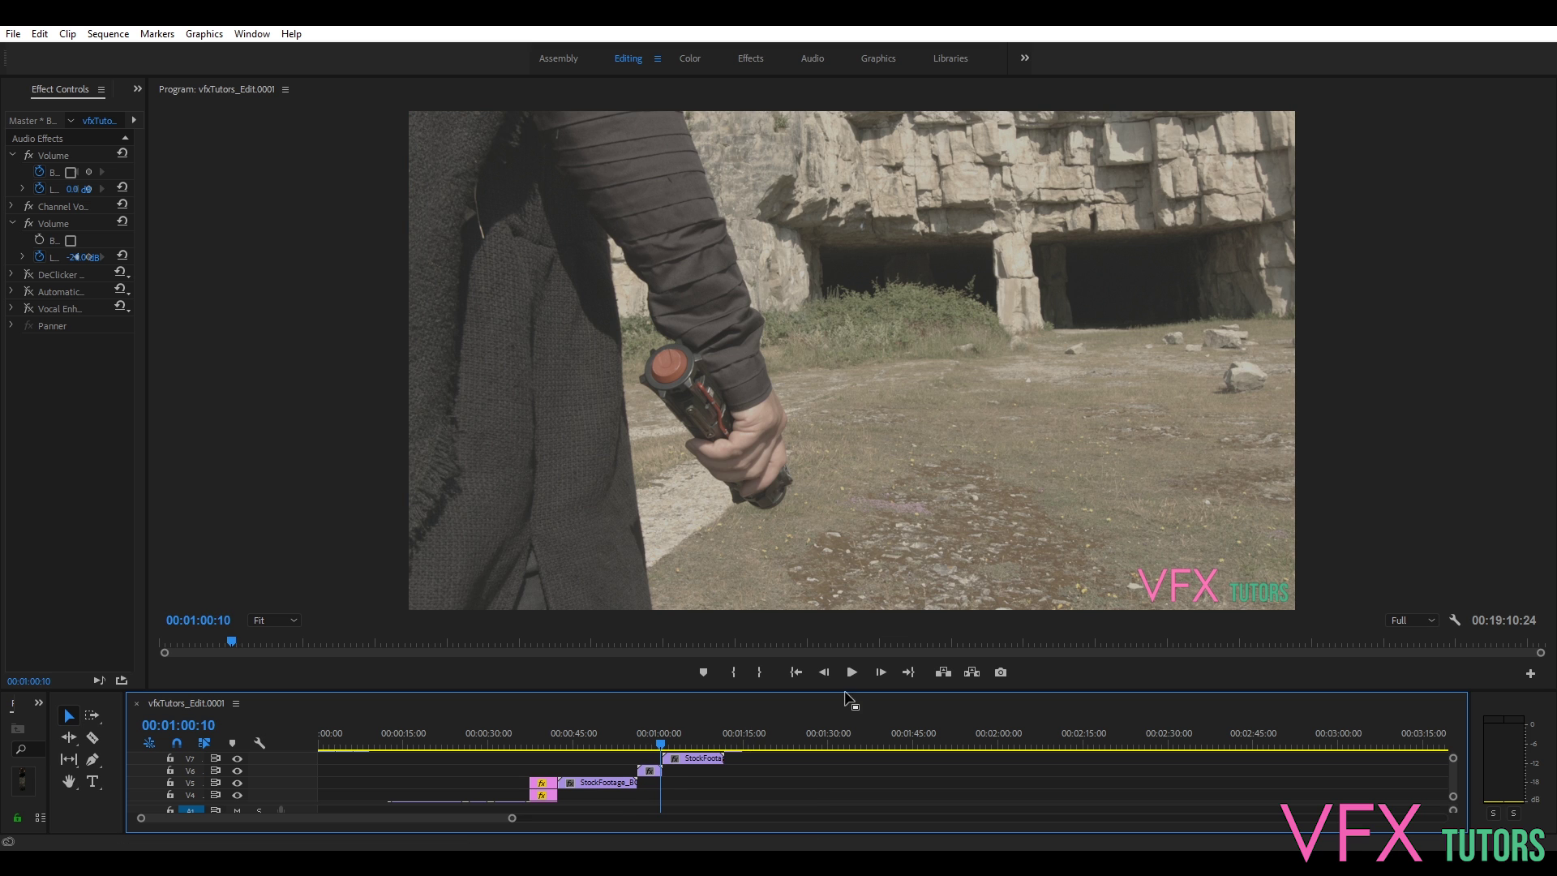
mouse_move(664, 751)
mouse_down()
mouse_move(616, 754)
mouse_move(664, 763)
mouse_up()
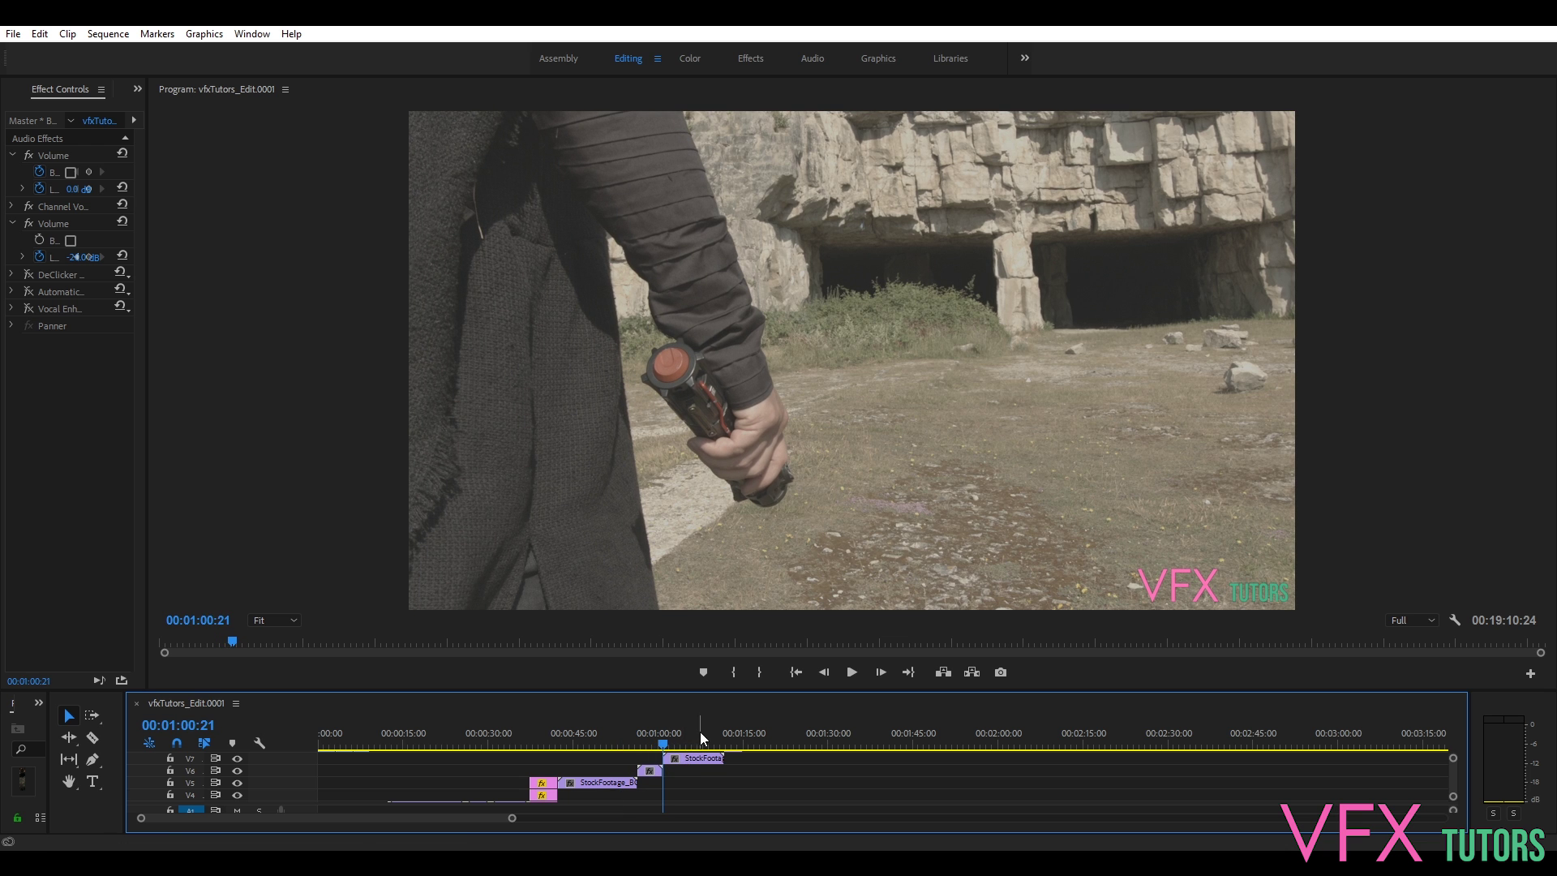
click(852, 671)
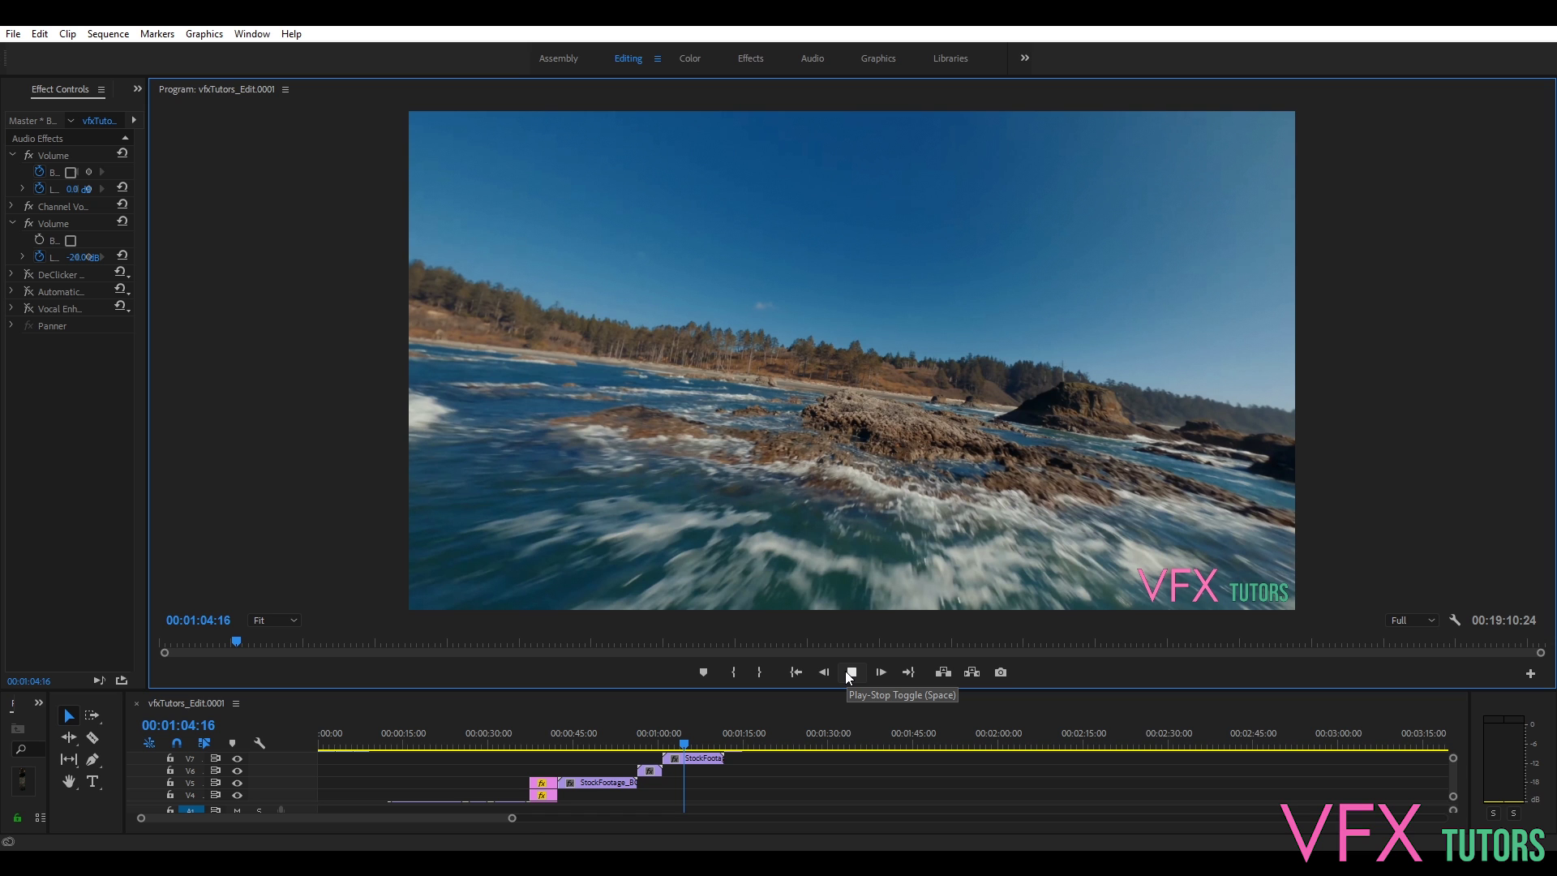
click(682, 746)
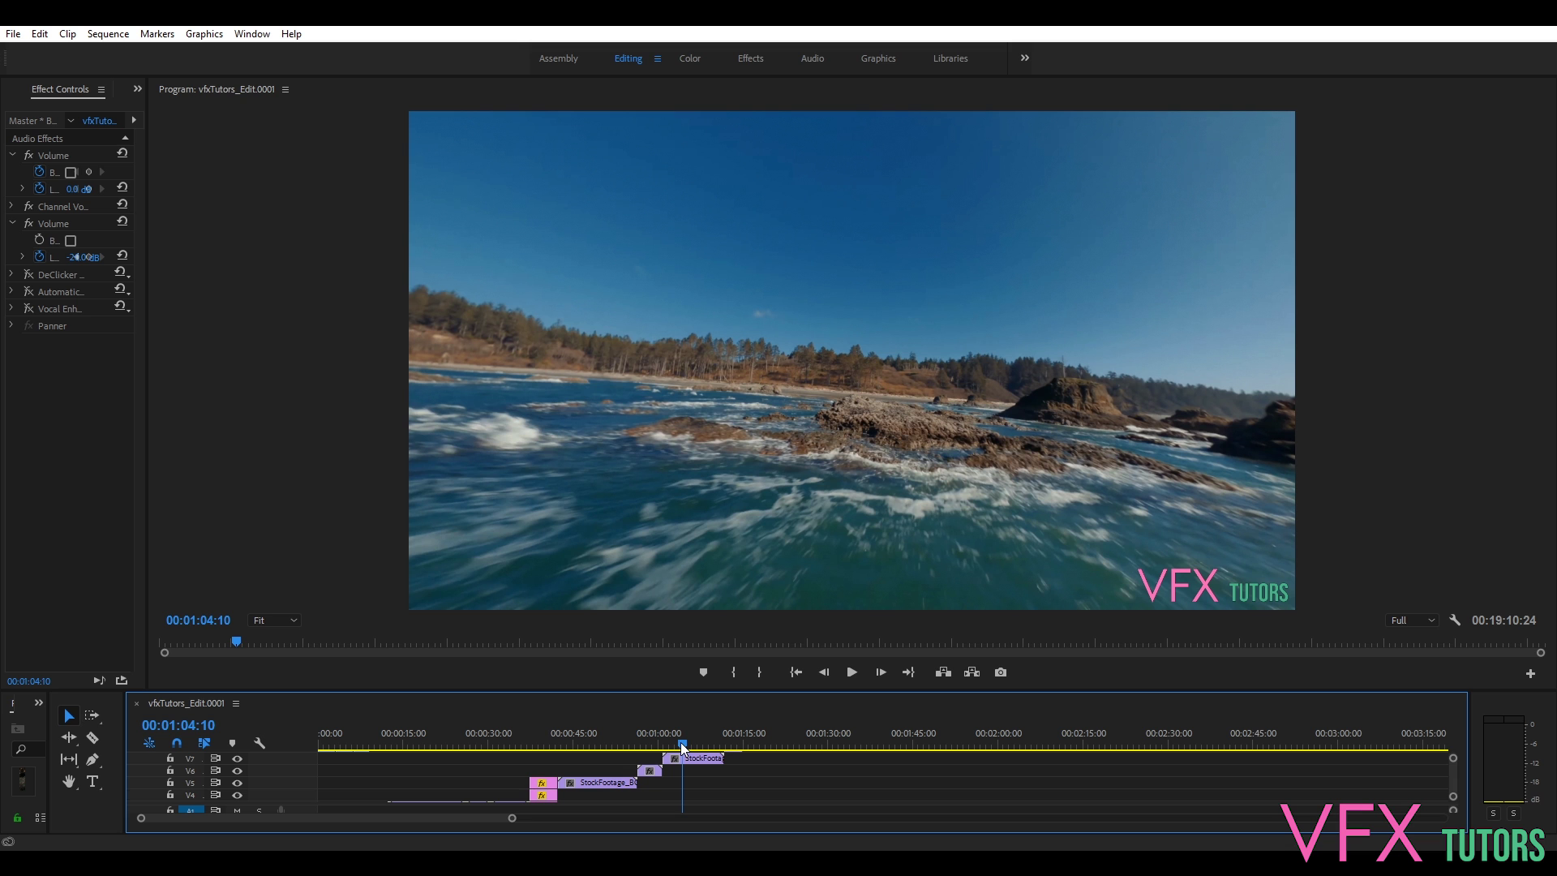
- Compare the church tower clip at about 00:00:54 and 00:00:50 with the ocean rocks clip, playing on to about 00:01:07
drag(679, 742, 629, 787)
key(space)
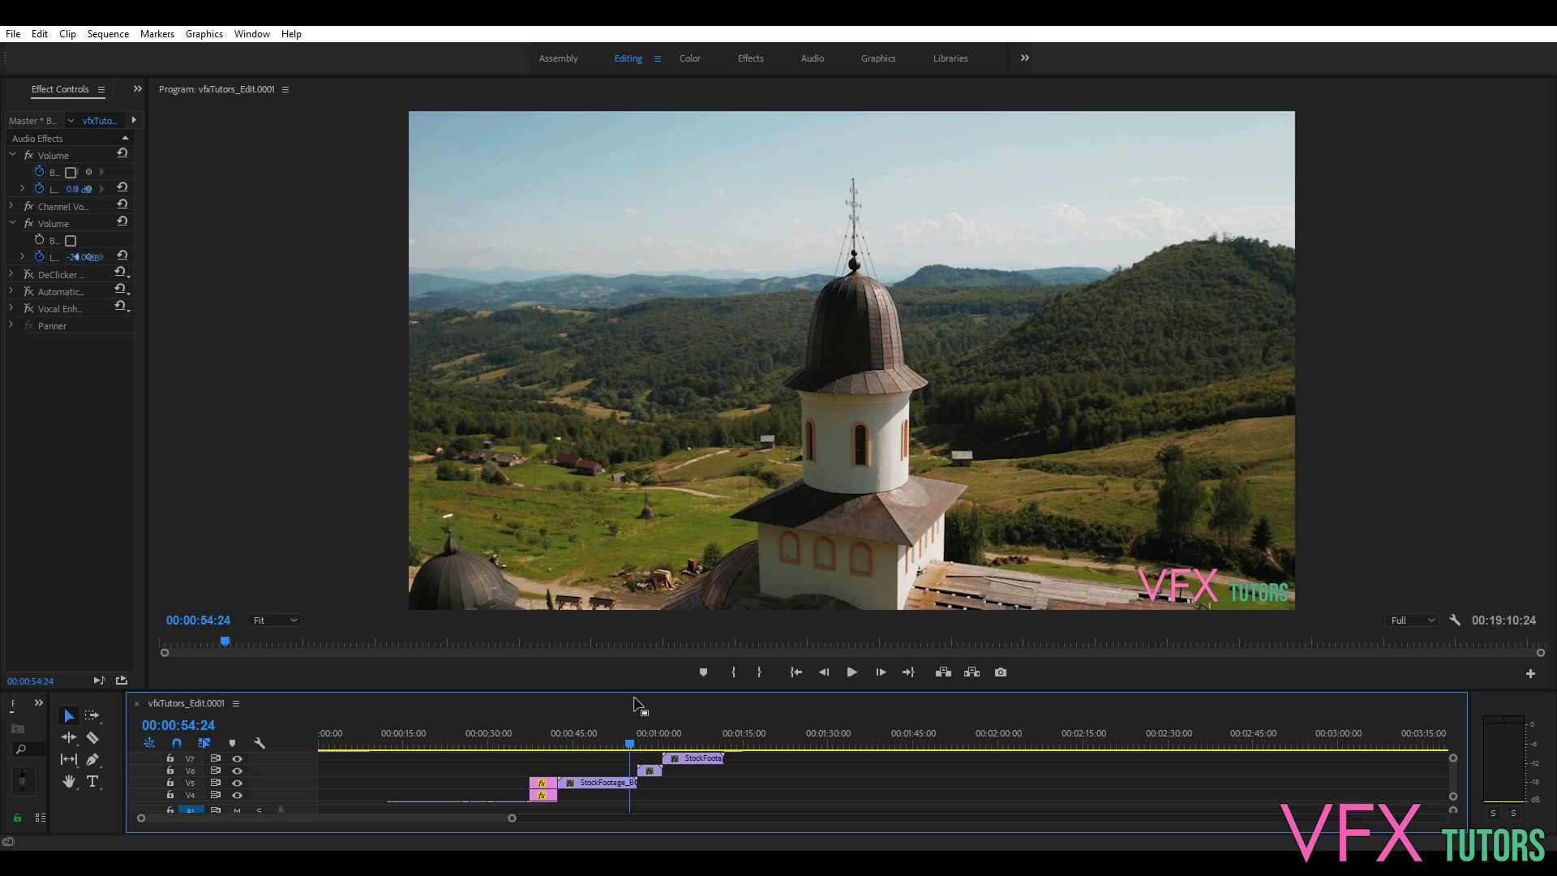
click(604, 742)
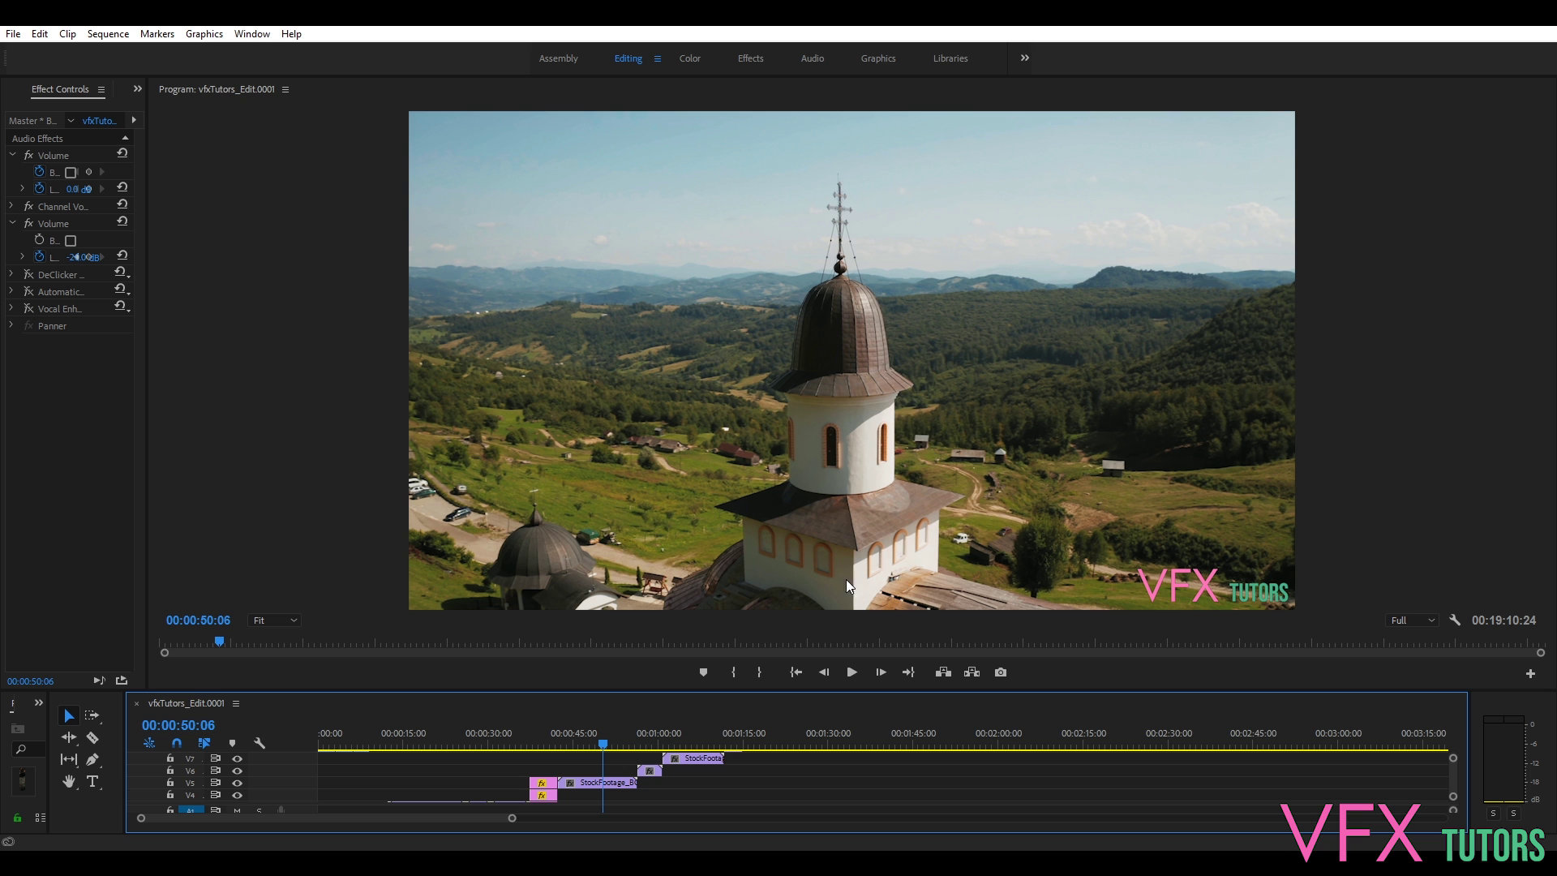
drag(603, 749, 694, 777)
key(space)
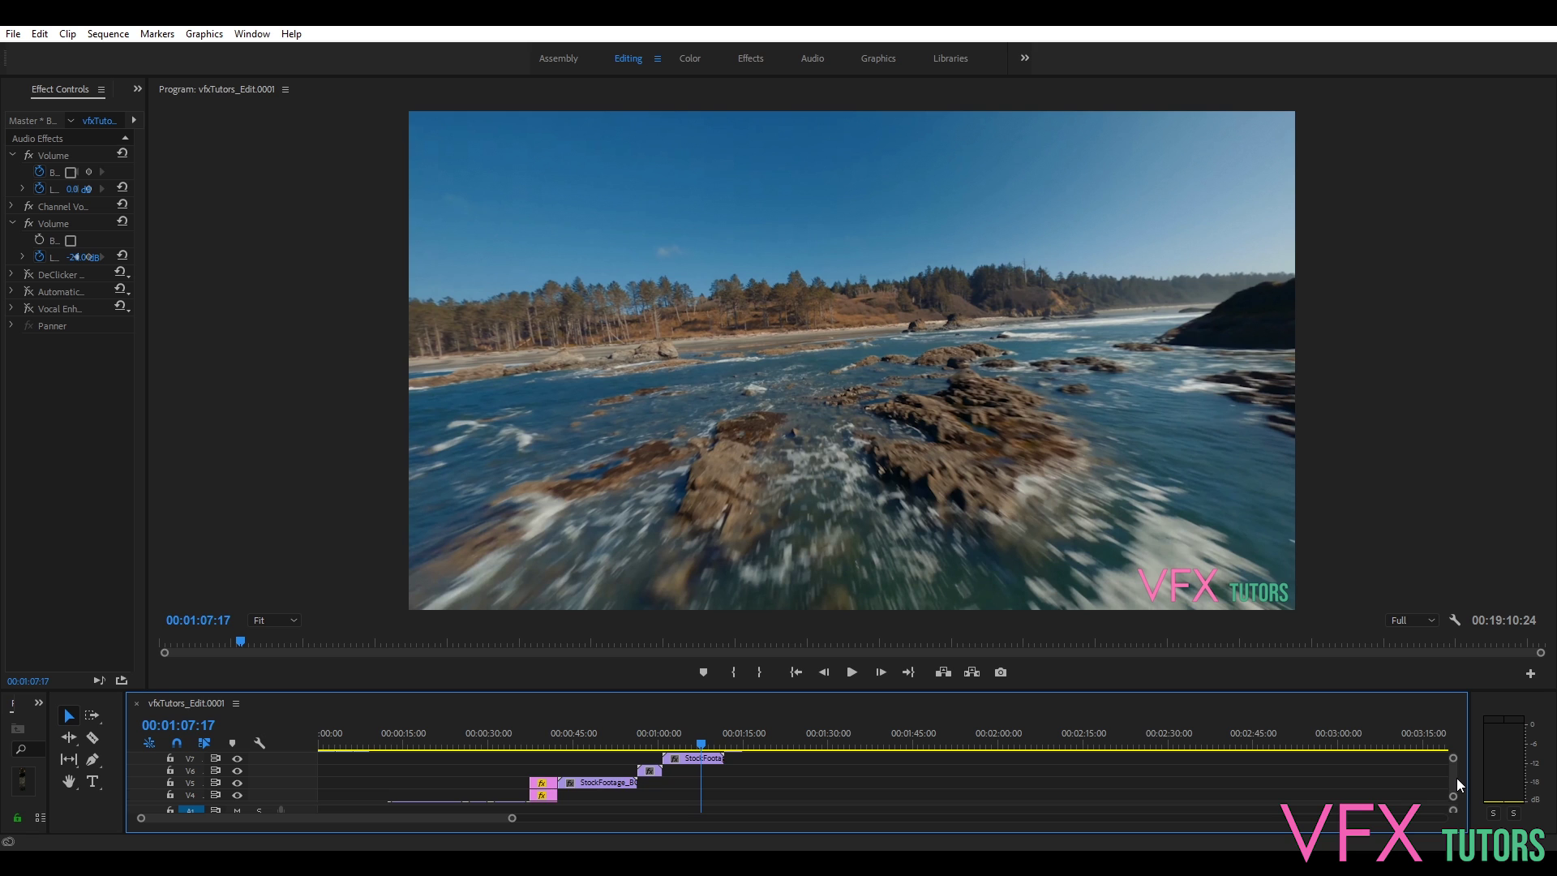
- Bring tracks V6 to V9 into view and play the gnarled tree clip on V8 from its start to examine its camera movement
scroll(1456, 777, up, 2)
scroll(1458, 777, up, 5)
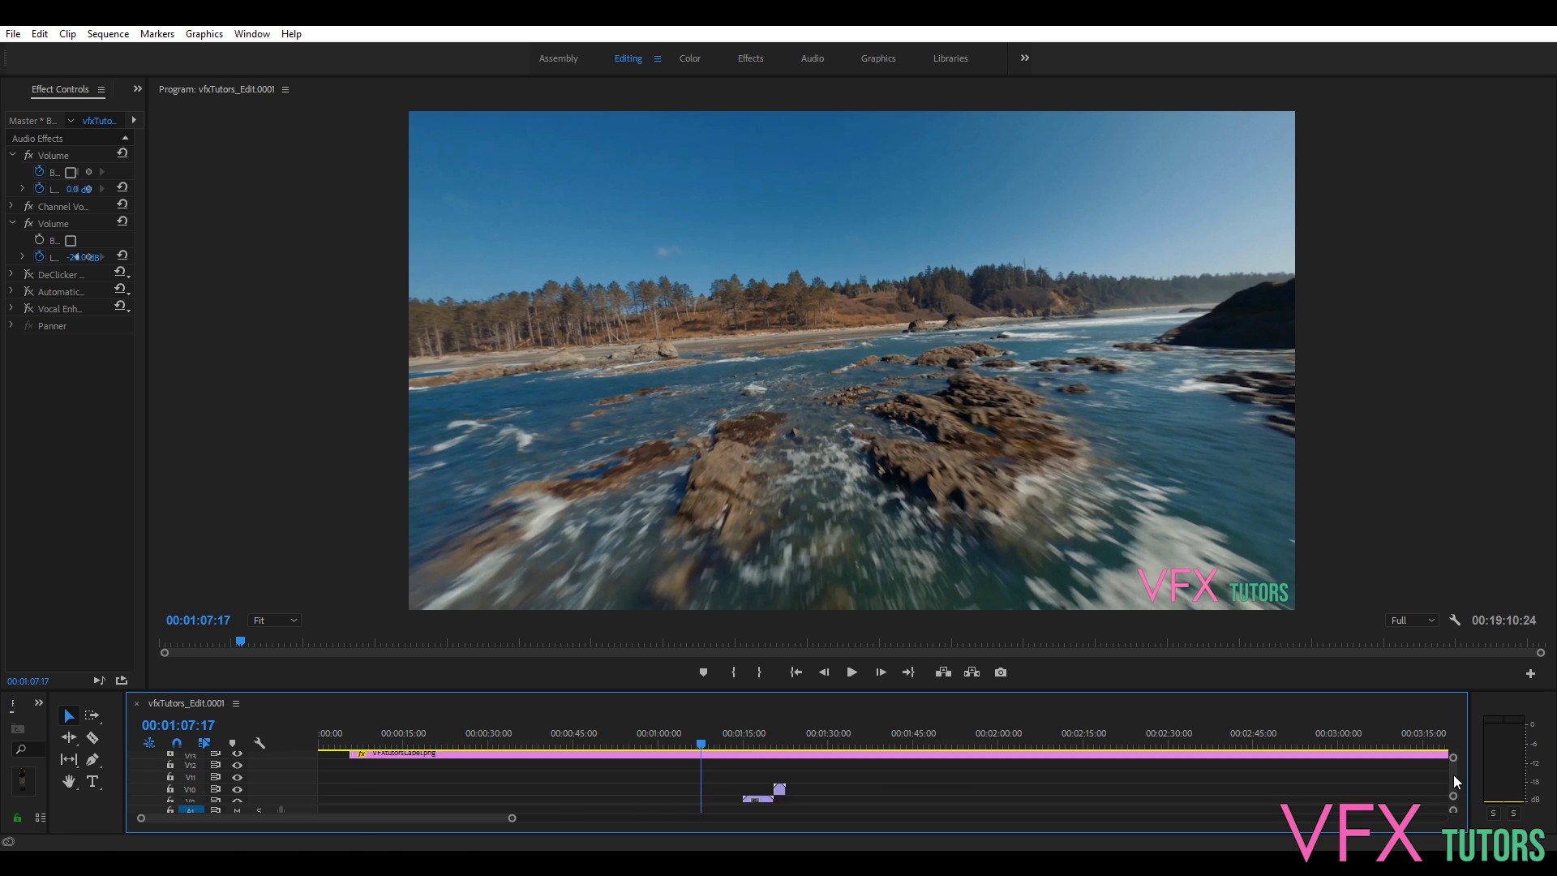
scroll(1455, 803, down, 1)
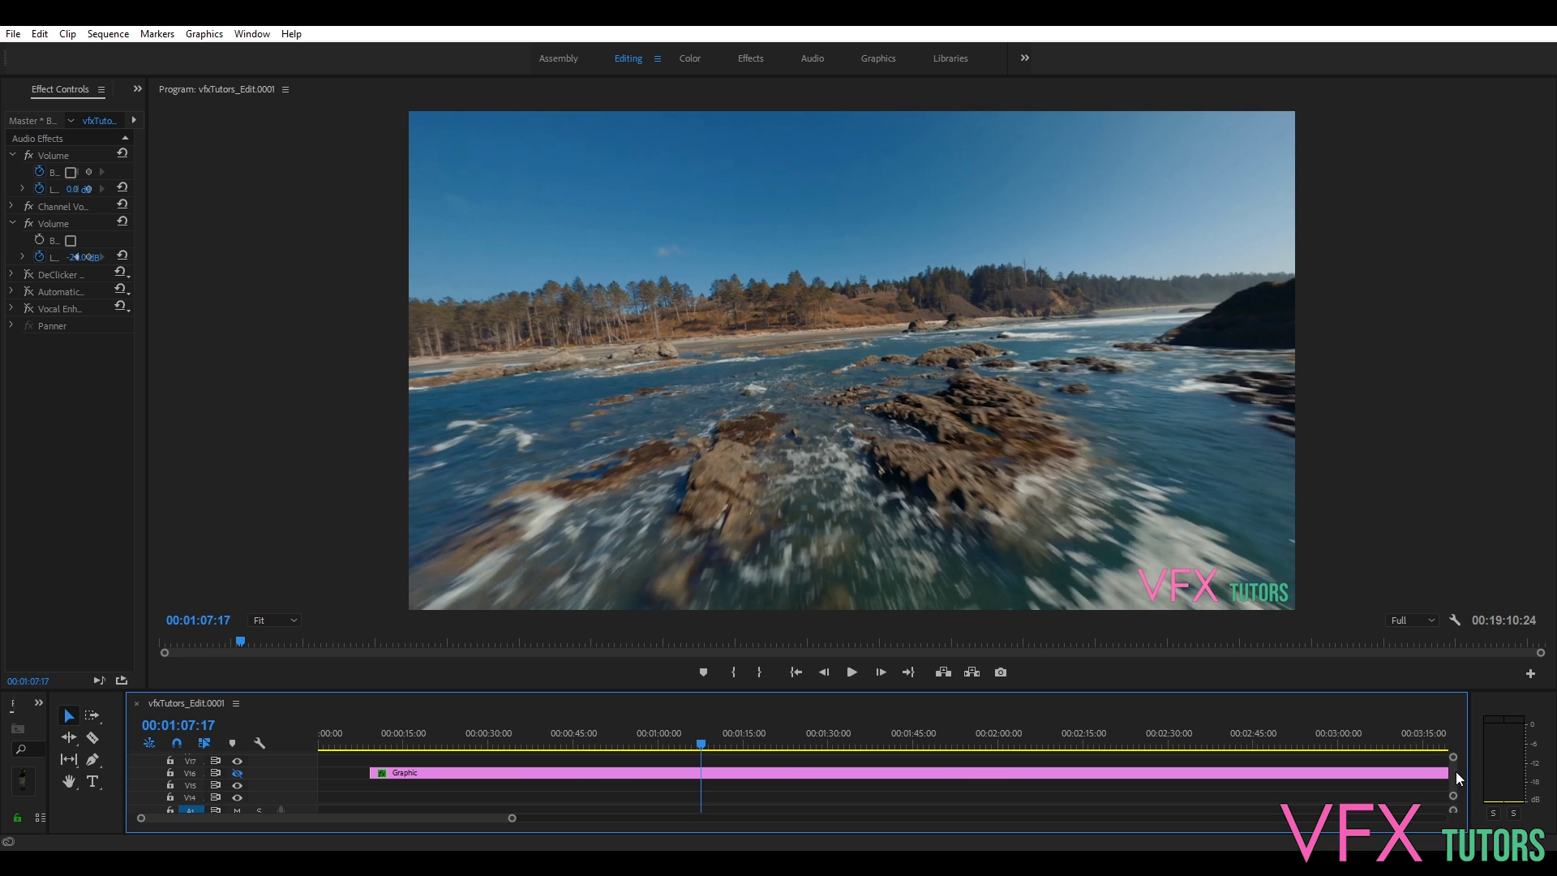
scroll(1453, 772, down, 5)
scroll(1453, 775, up, 5)
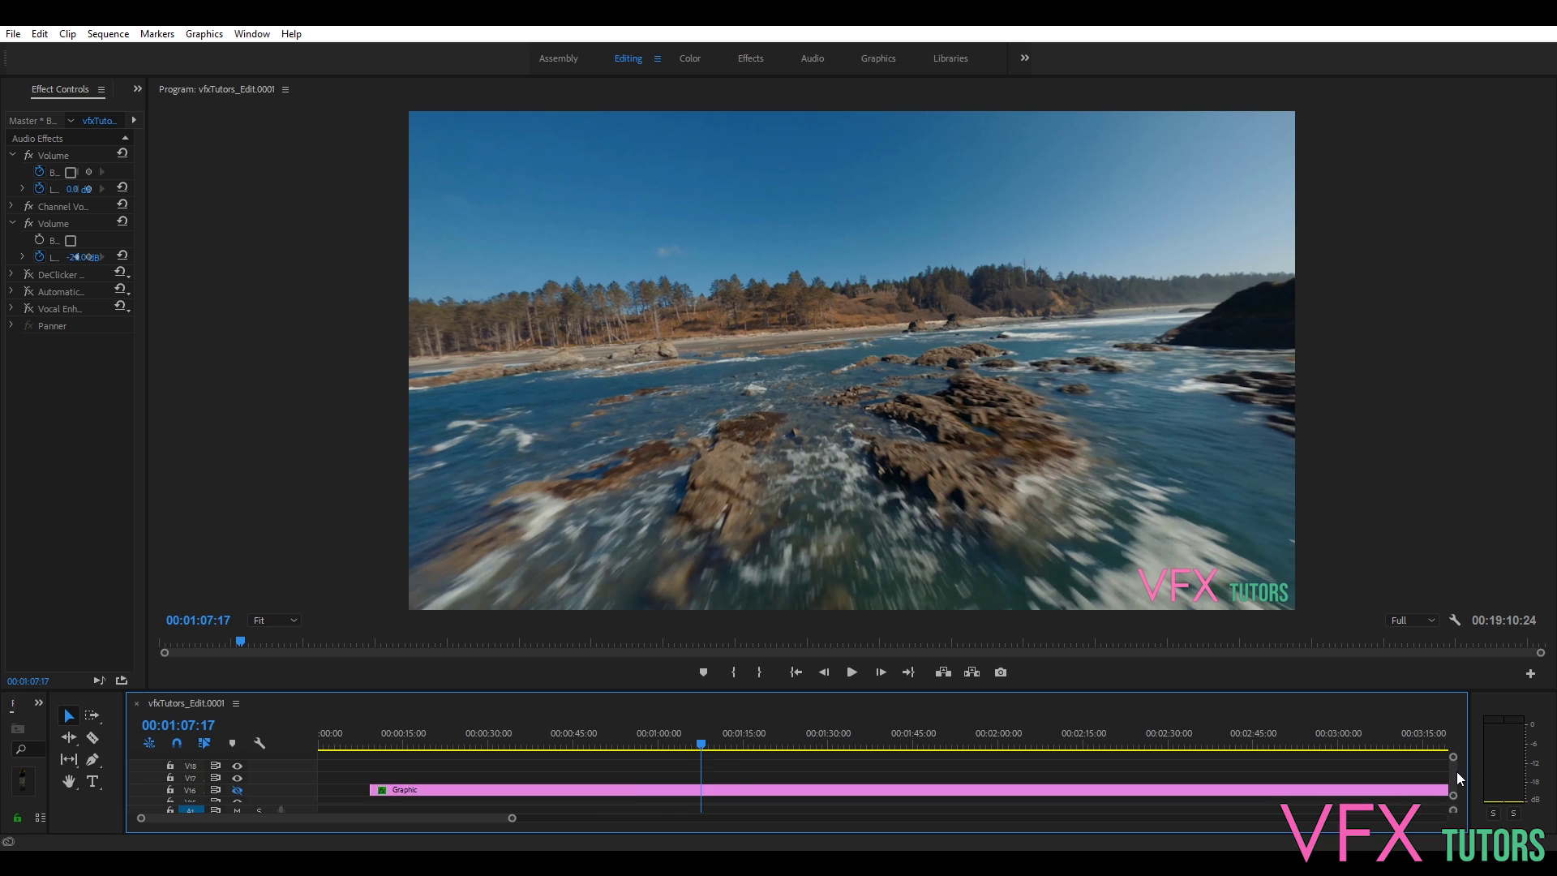
scroll(1456, 772, down, 4)
mouse_move(707, 742)
mouse_down()
mouse_move(734, 765)
mouse_move(724, 748)
mouse_up()
click(851, 673)
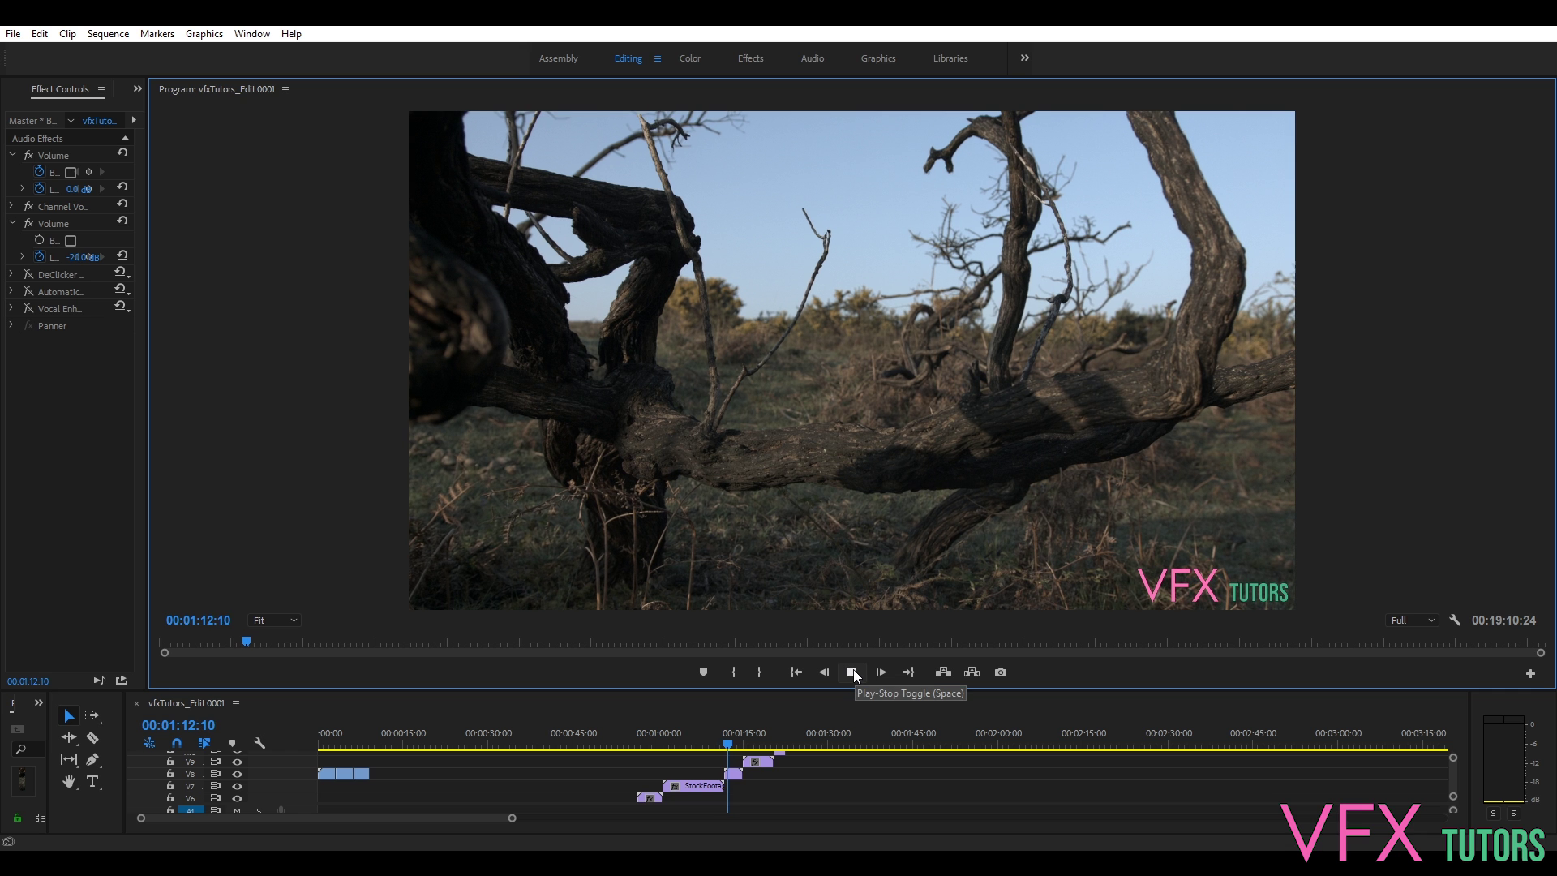
click(740, 746)
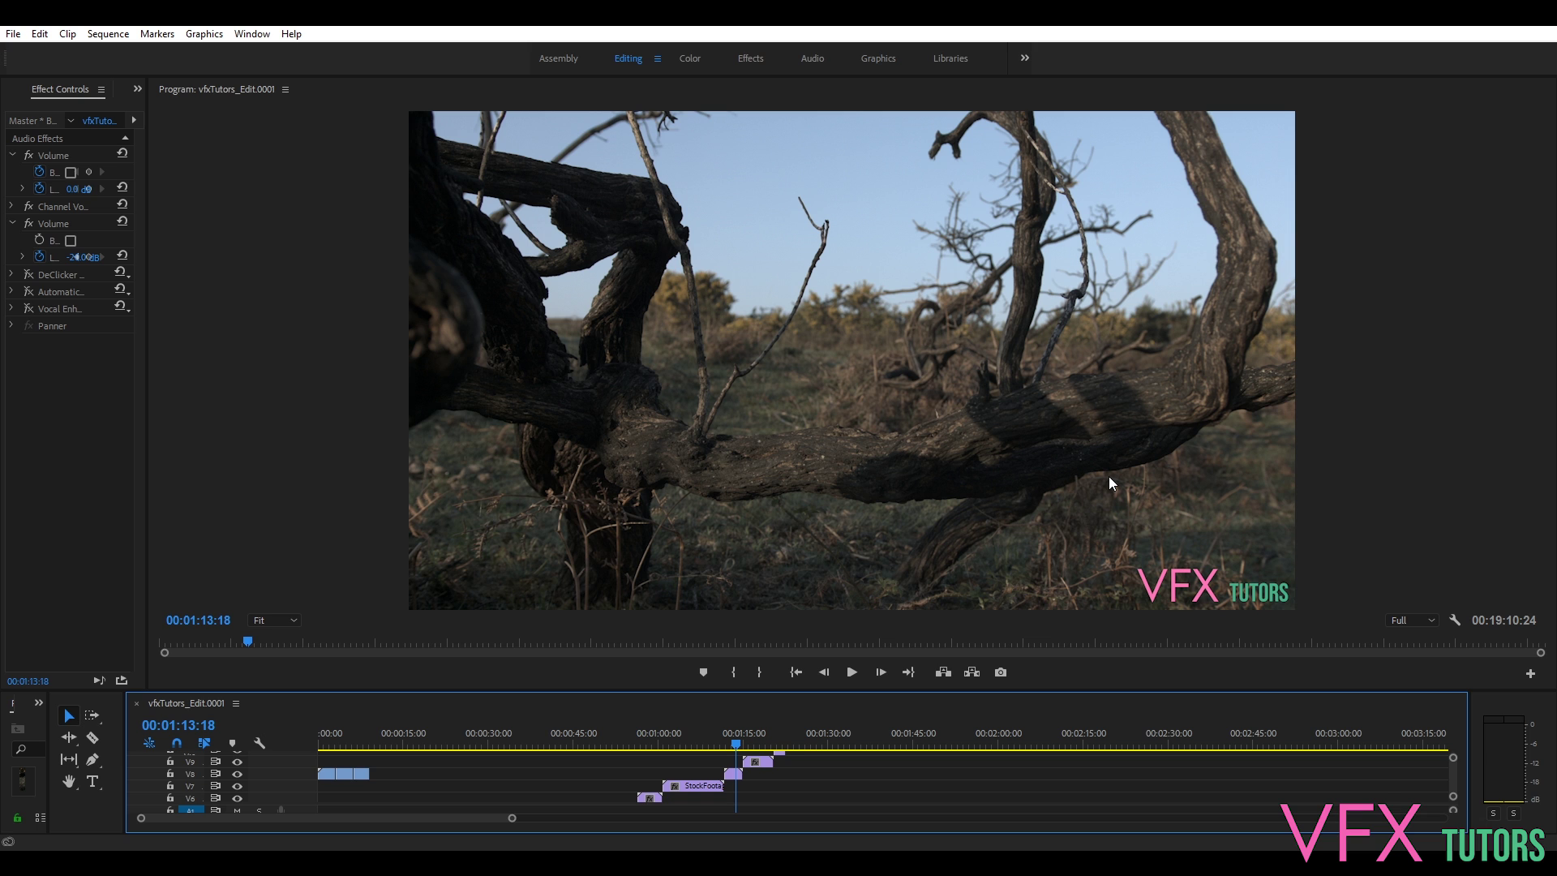
- Scrub back and forth near the end of the tree clip, up to about 00:01:14, to examine the branch parallax
drag(733, 743, 736, 748)
drag(733, 742, 736, 743)
drag(738, 743, 742, 743)
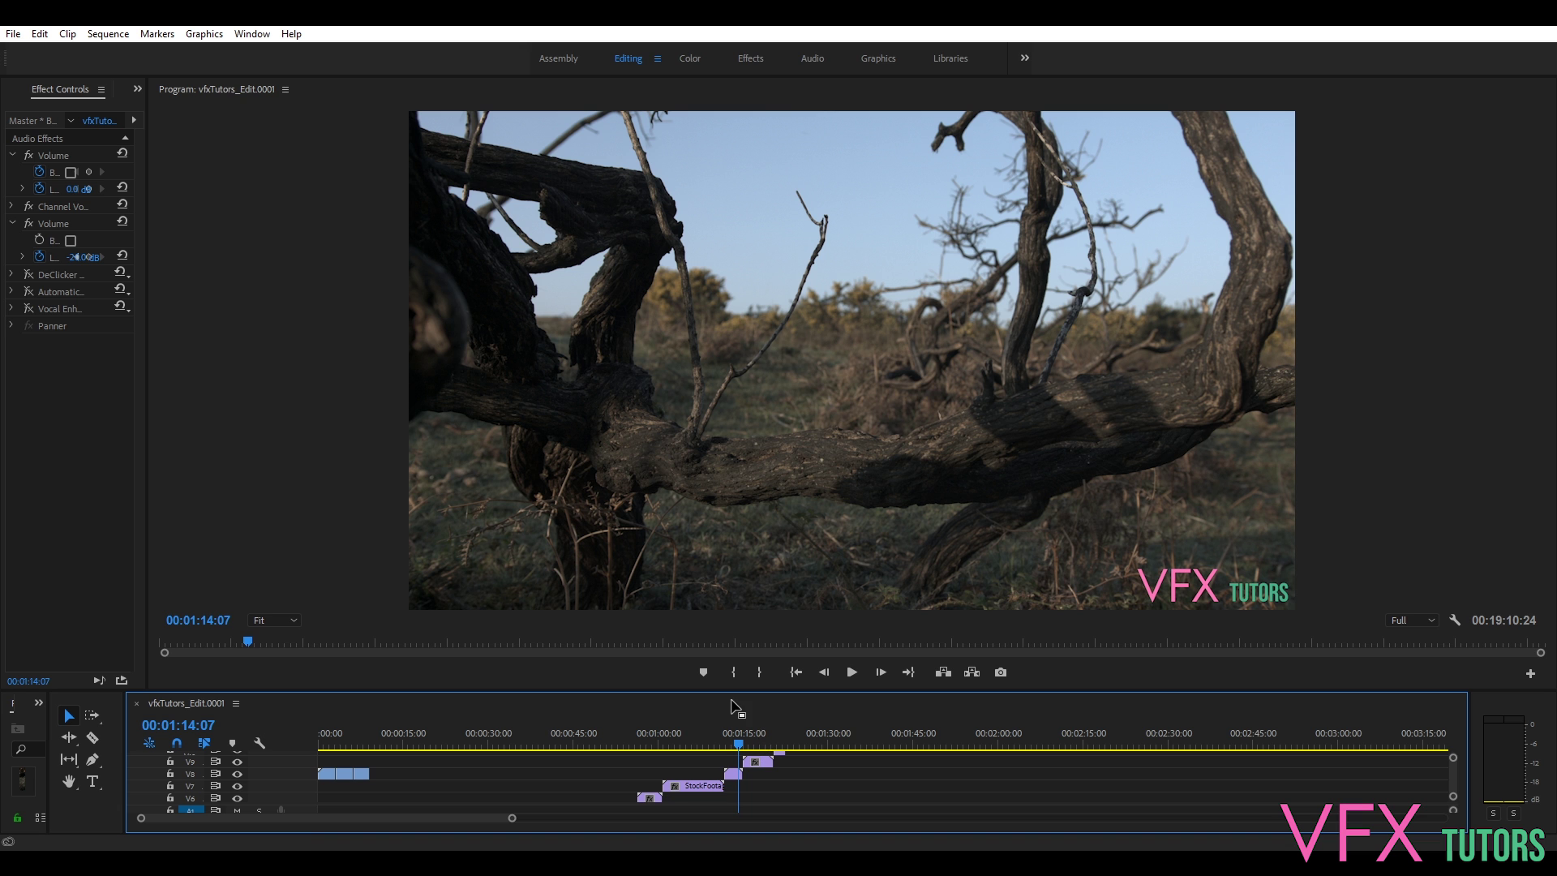
- Scrub into the green-screen clip of the masked figure on V9 and step through the sword swing to about 00:01:19
drag(737, 742, 757, 766)
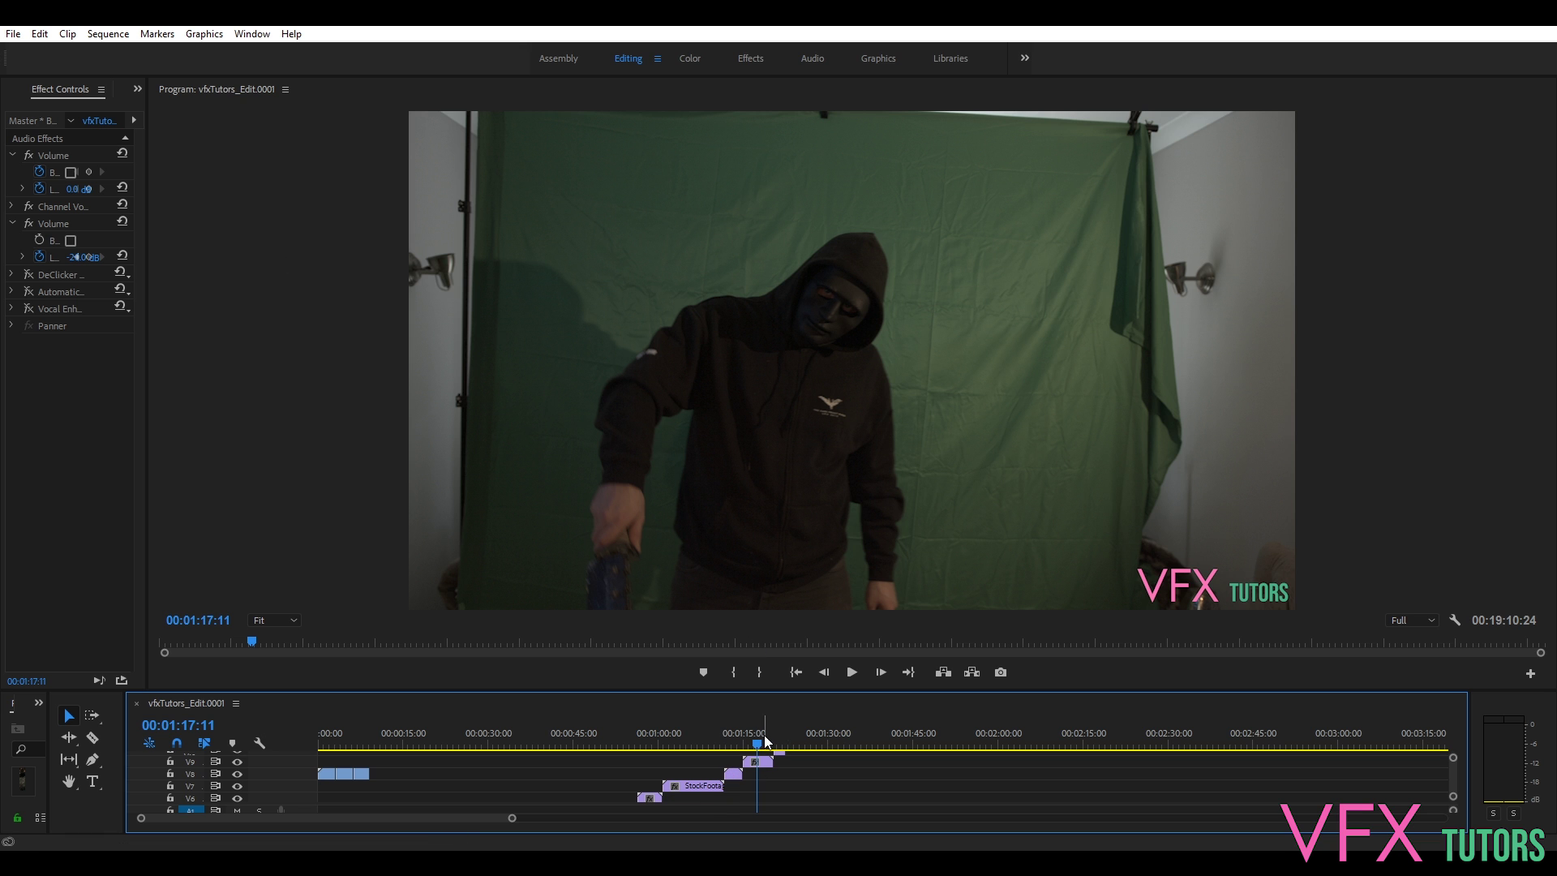
drag(760, 750, 767, 765)
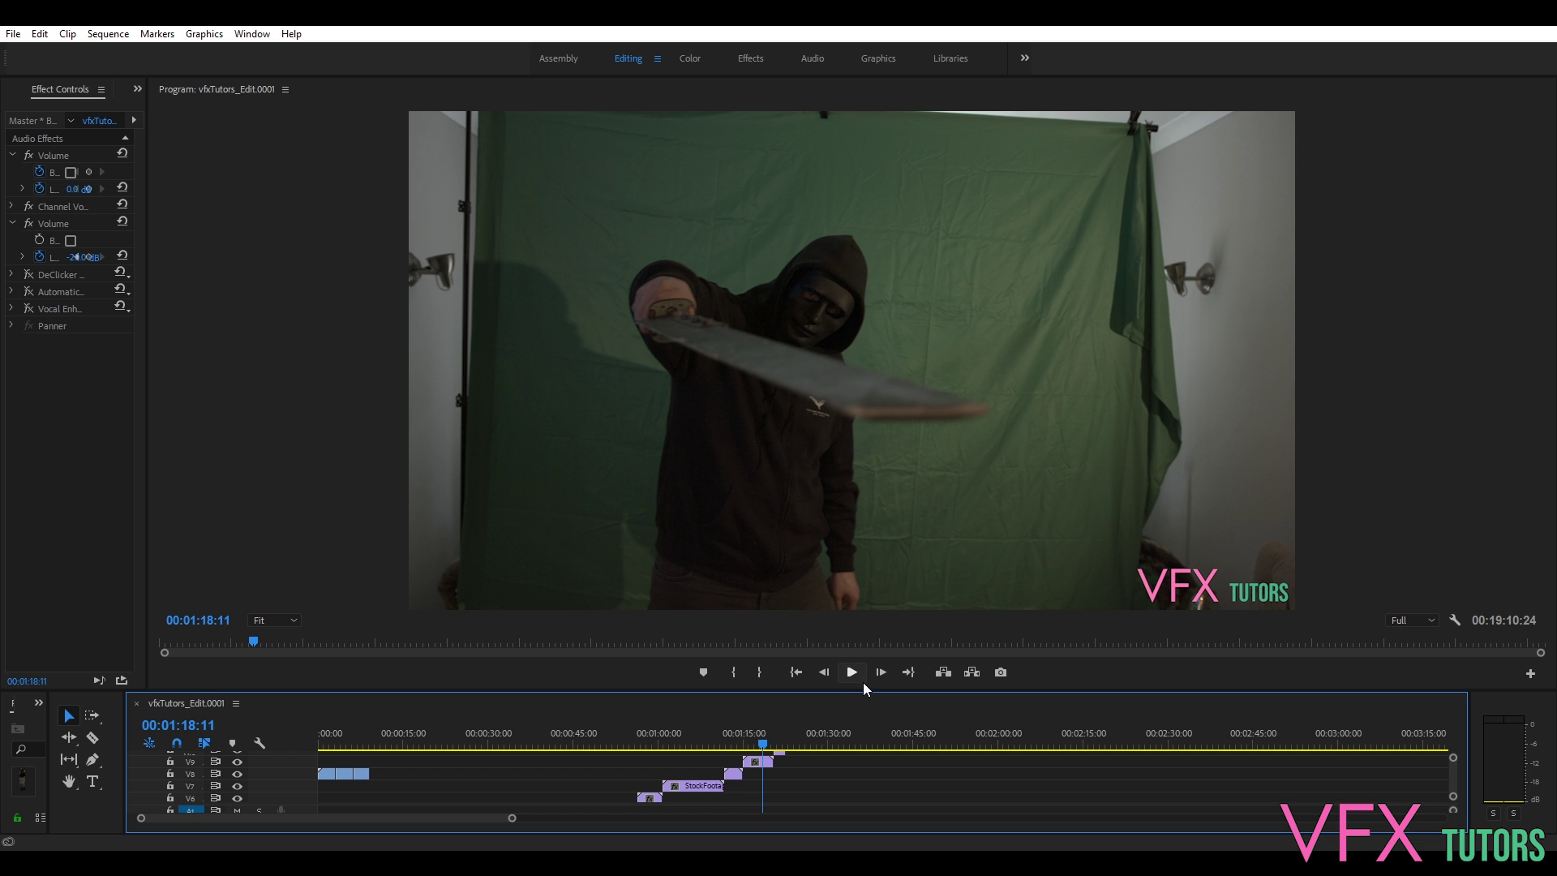
key(Right)
key(Right)
key(Right)
key(Right)
key(Right)
key(Right)
key(Right)
key(Right)
key(Right)
key(Right)
key(Right)
key(Right)
key(Right)
key(Right)
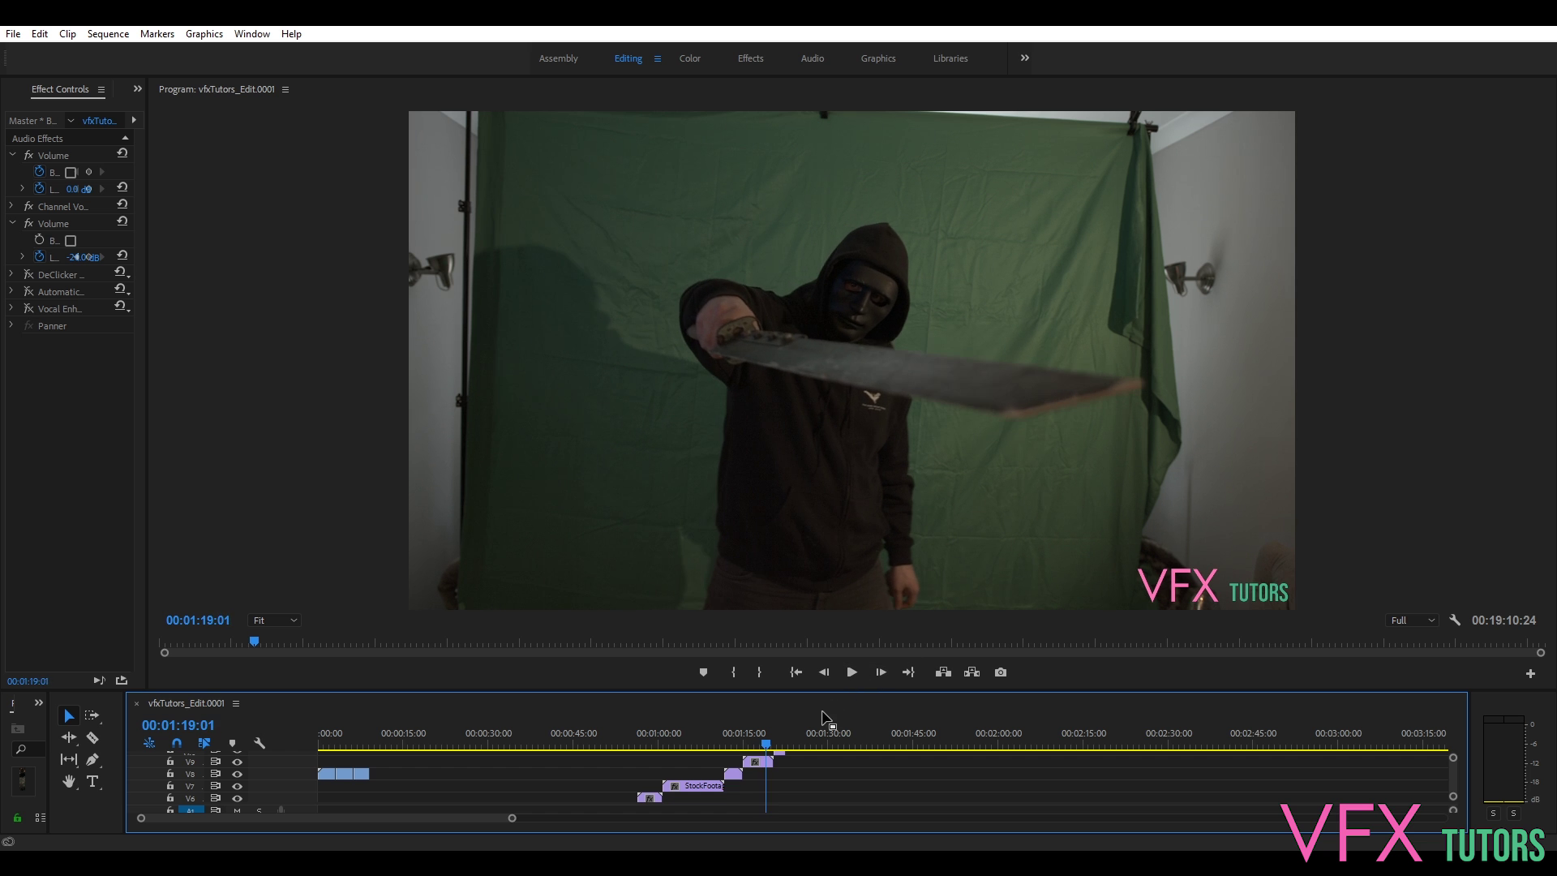
- Scrub the green-screen sword swing back to 00:01:18:00 to review the blade's motion
key(Left)
key(Left)
key(Left)
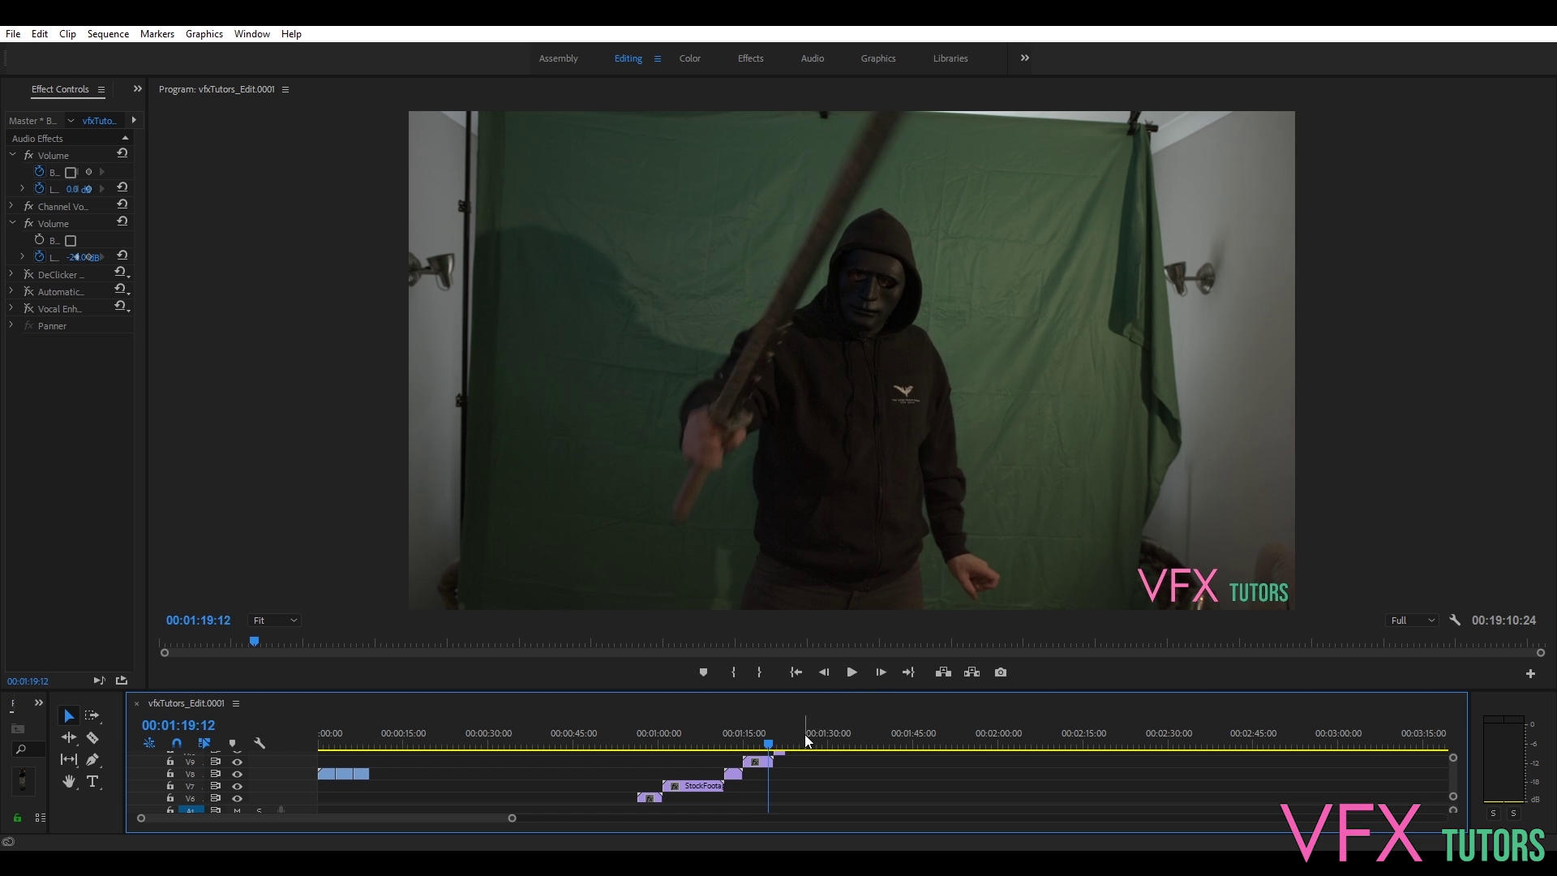
drag(816, 740, 771, 757)
mouse_move(774, 759)
mouse_down()
mouse_move(754, 745)
mouse_move(764, 753)
mouse_up()
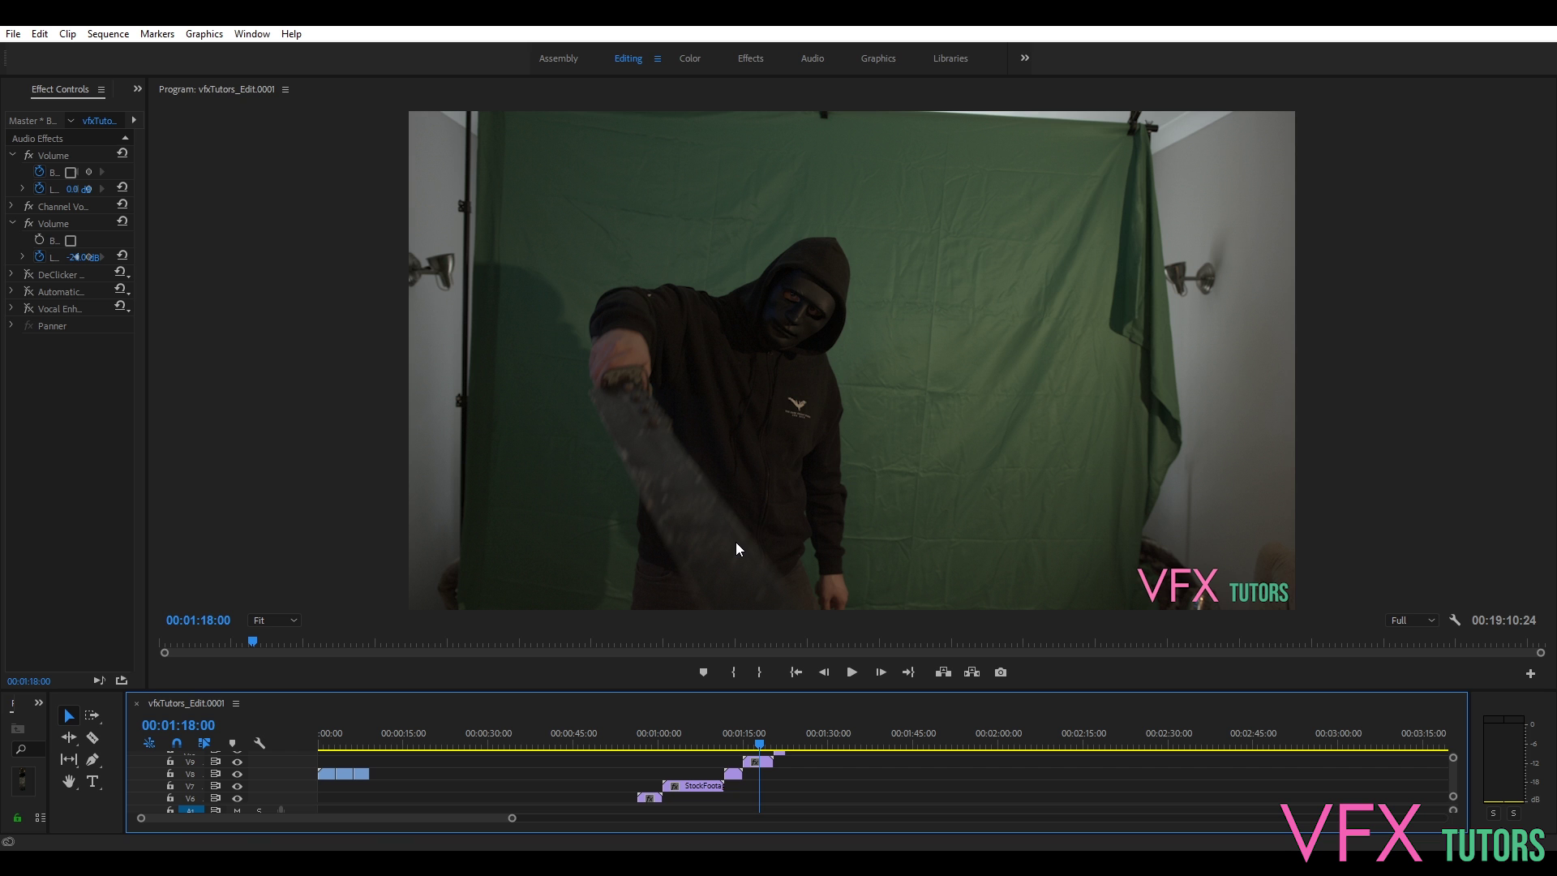
- Step frame by frame through the green-screen clip from 00:01:18:00 to about 00:01:18:15 to examine the sword's position and motion blur
key(Right)
key(Right)
key(Right)
key(Right)
key(Right)
key(Right)
key(Right)
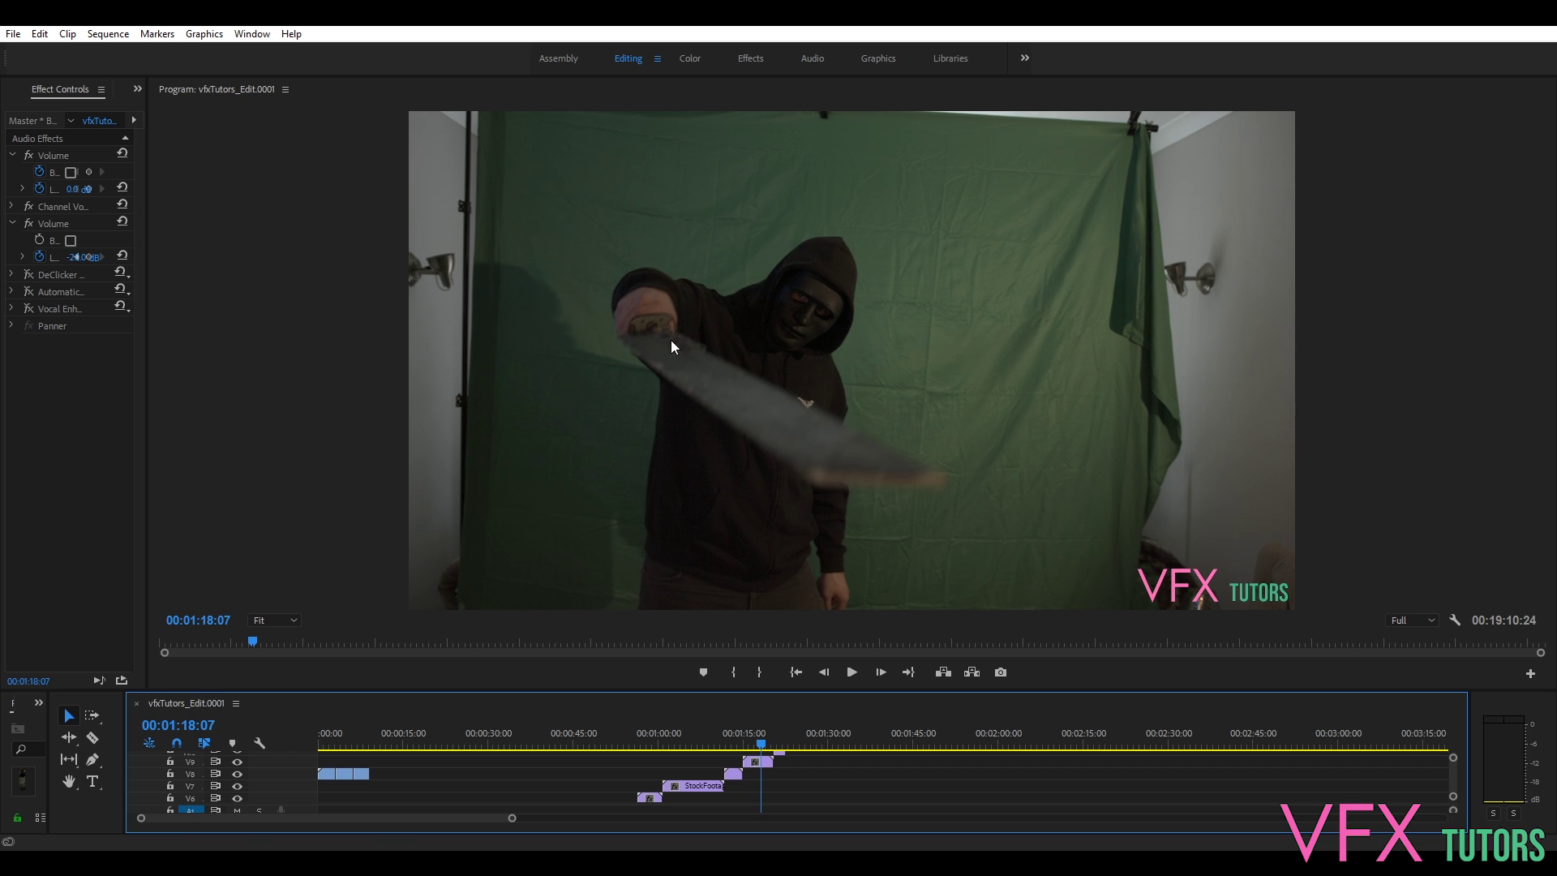
key(Right)
key(Right)
key(Right)
key(Right)
key(Right)
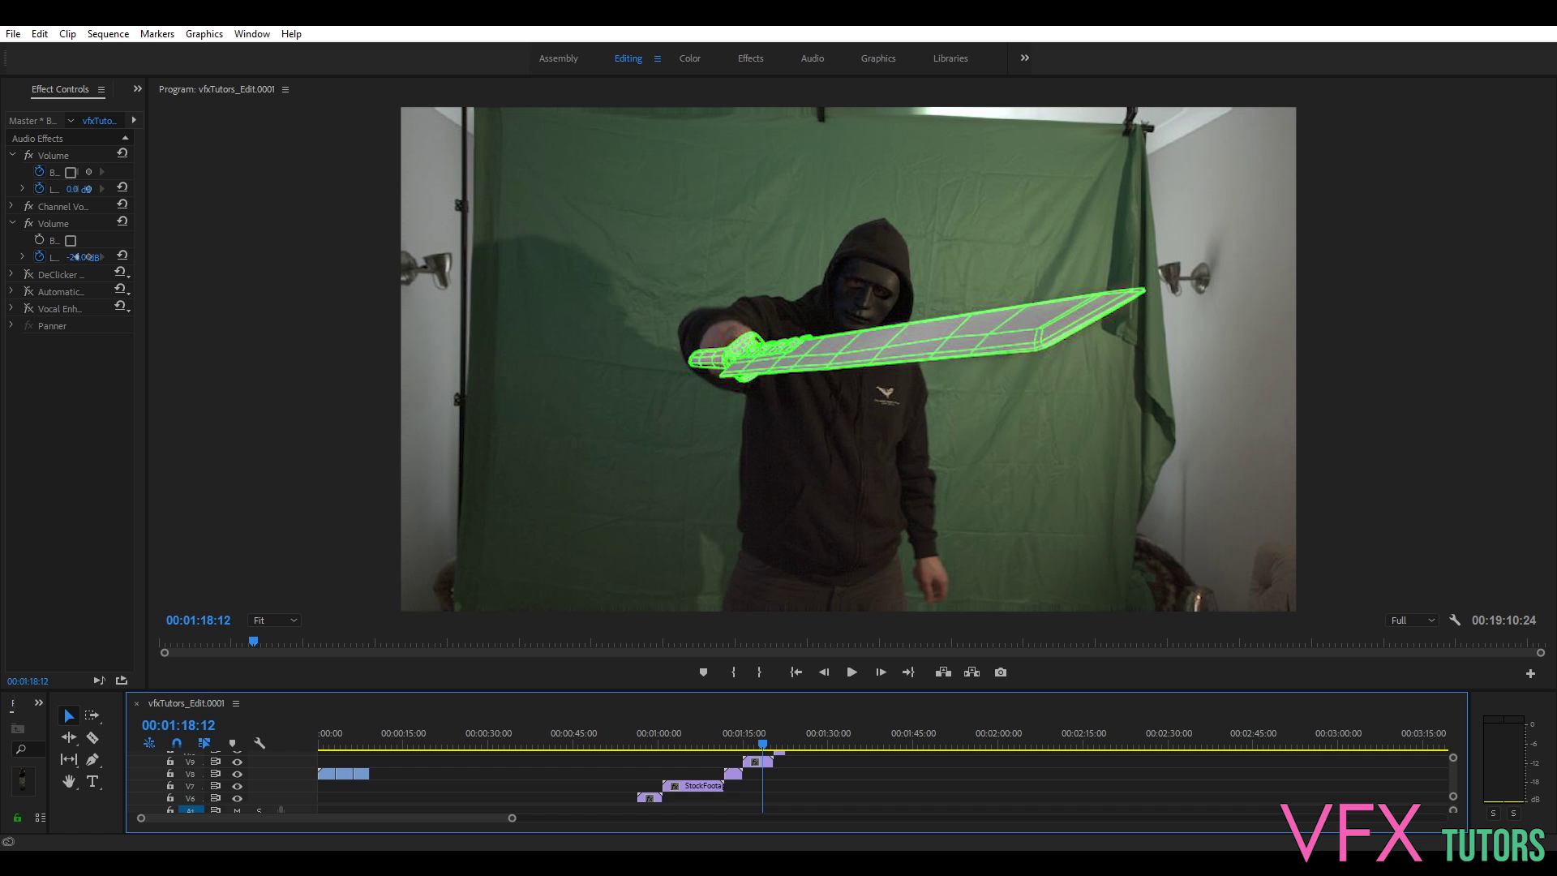
key(Right)
key(Right)
key(Right)
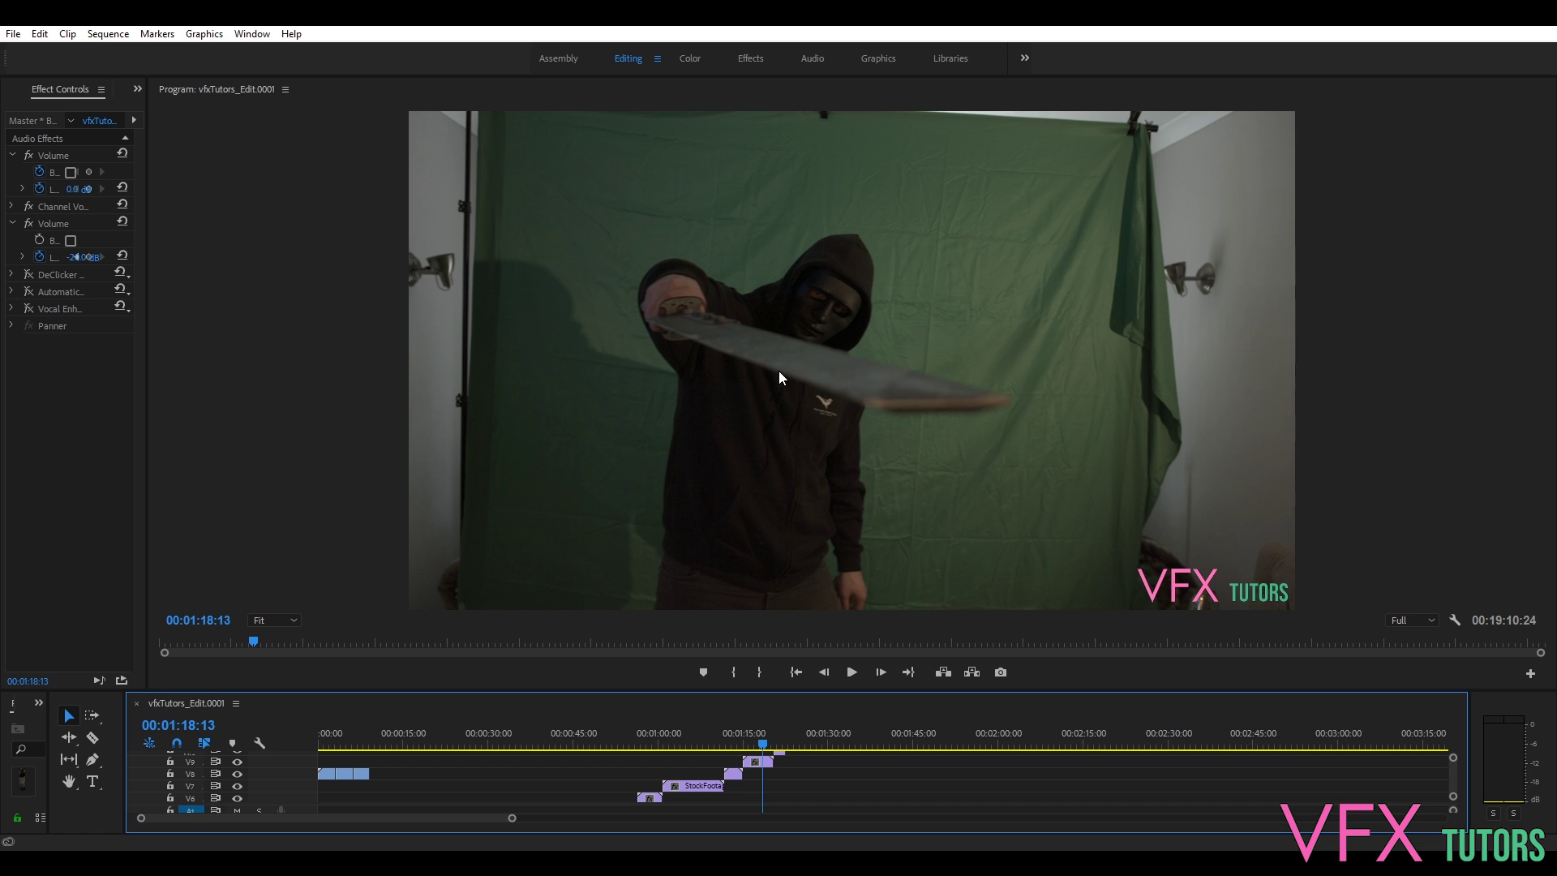
- Scrub through the rest of the green-screen clip and on to the running woman clip at 00:01:21:04
click(767, 746)
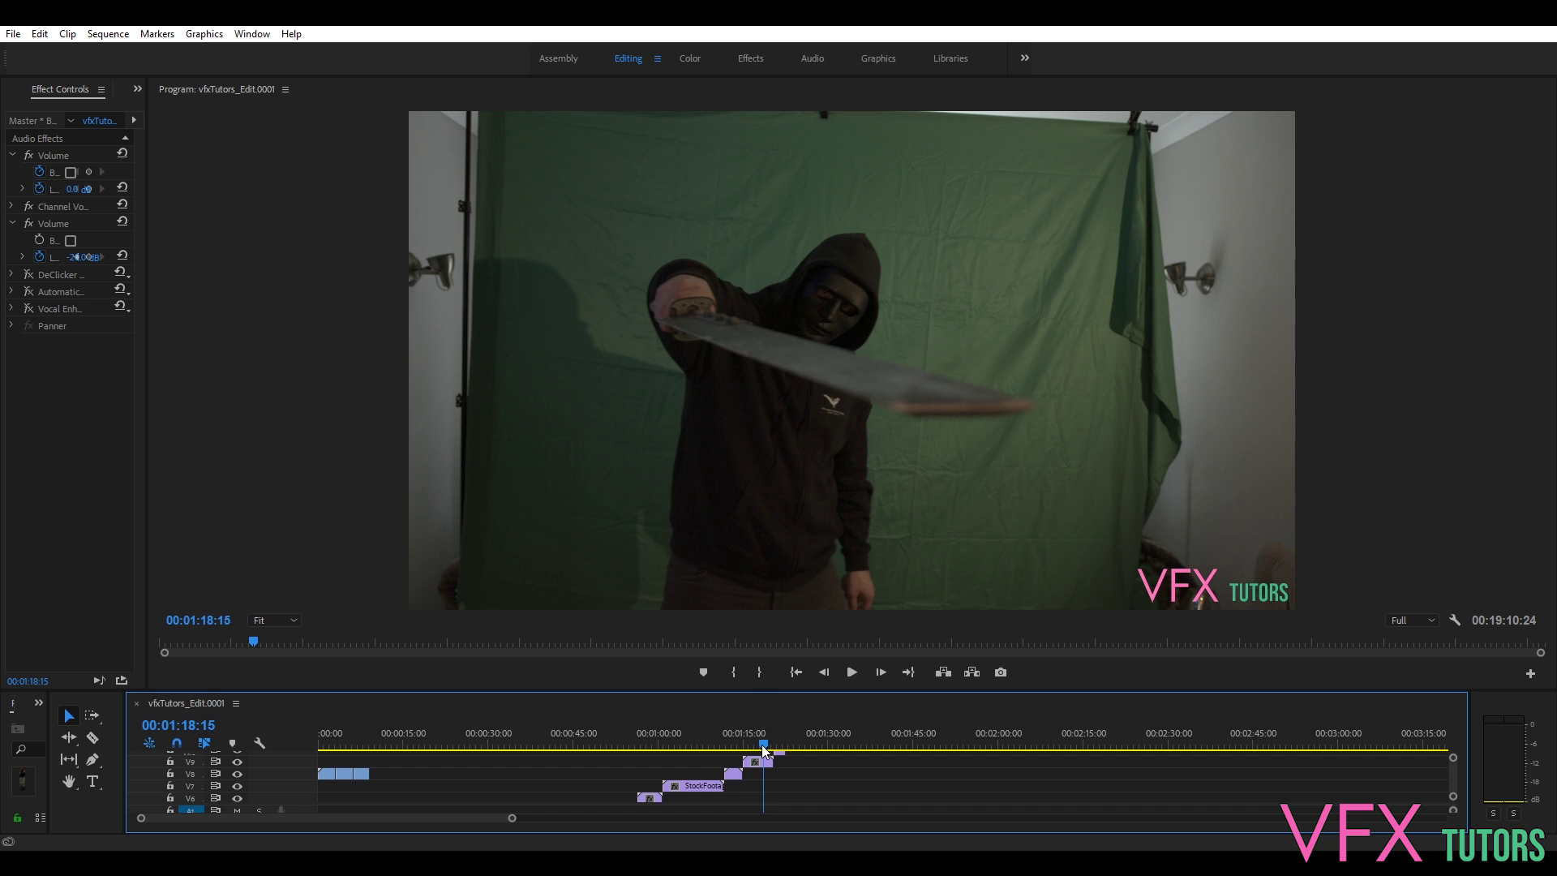
drag(769, 750, 764, 751)
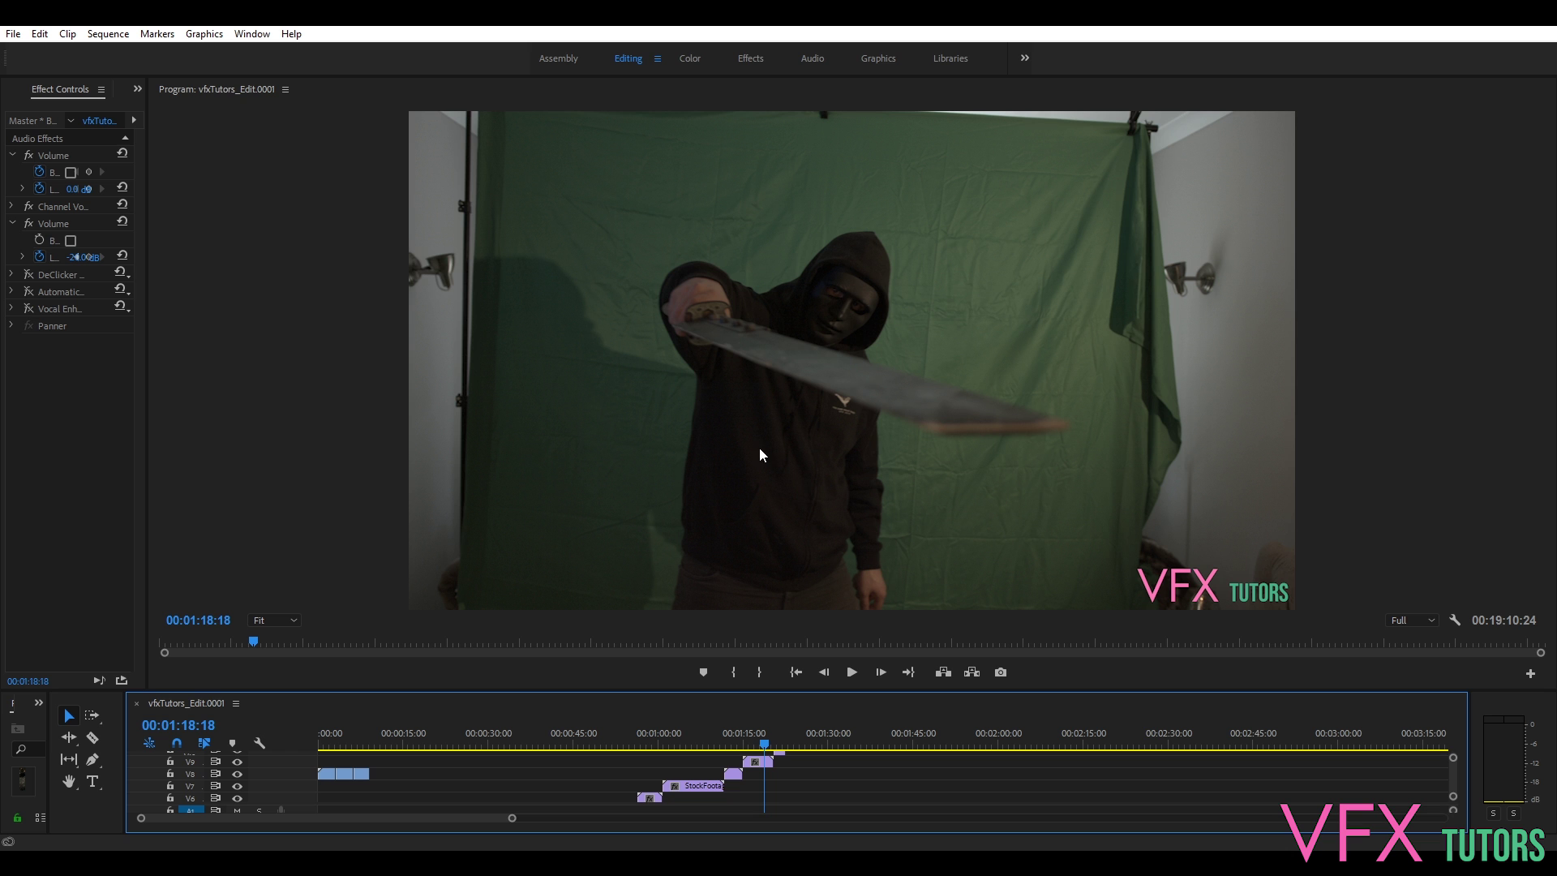
click(768, 747)
drag(772, 748, 786, 765)
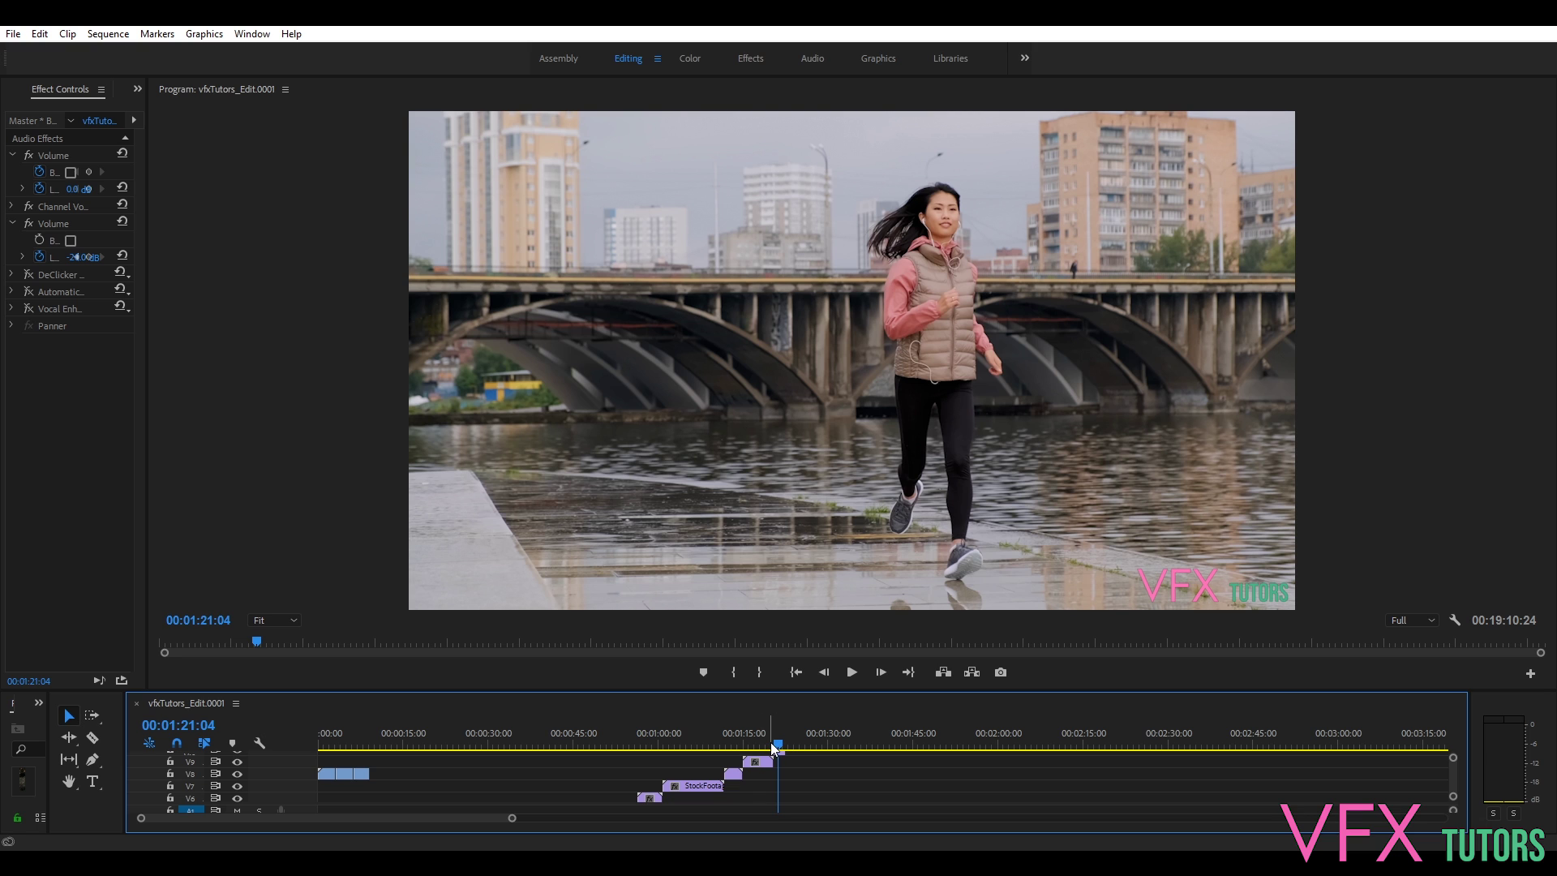
- Return to the four-way split frame at about 00:00:41 and compare it with the church tower clip at about 00:00:46
drag(781, 747, 555, 806)
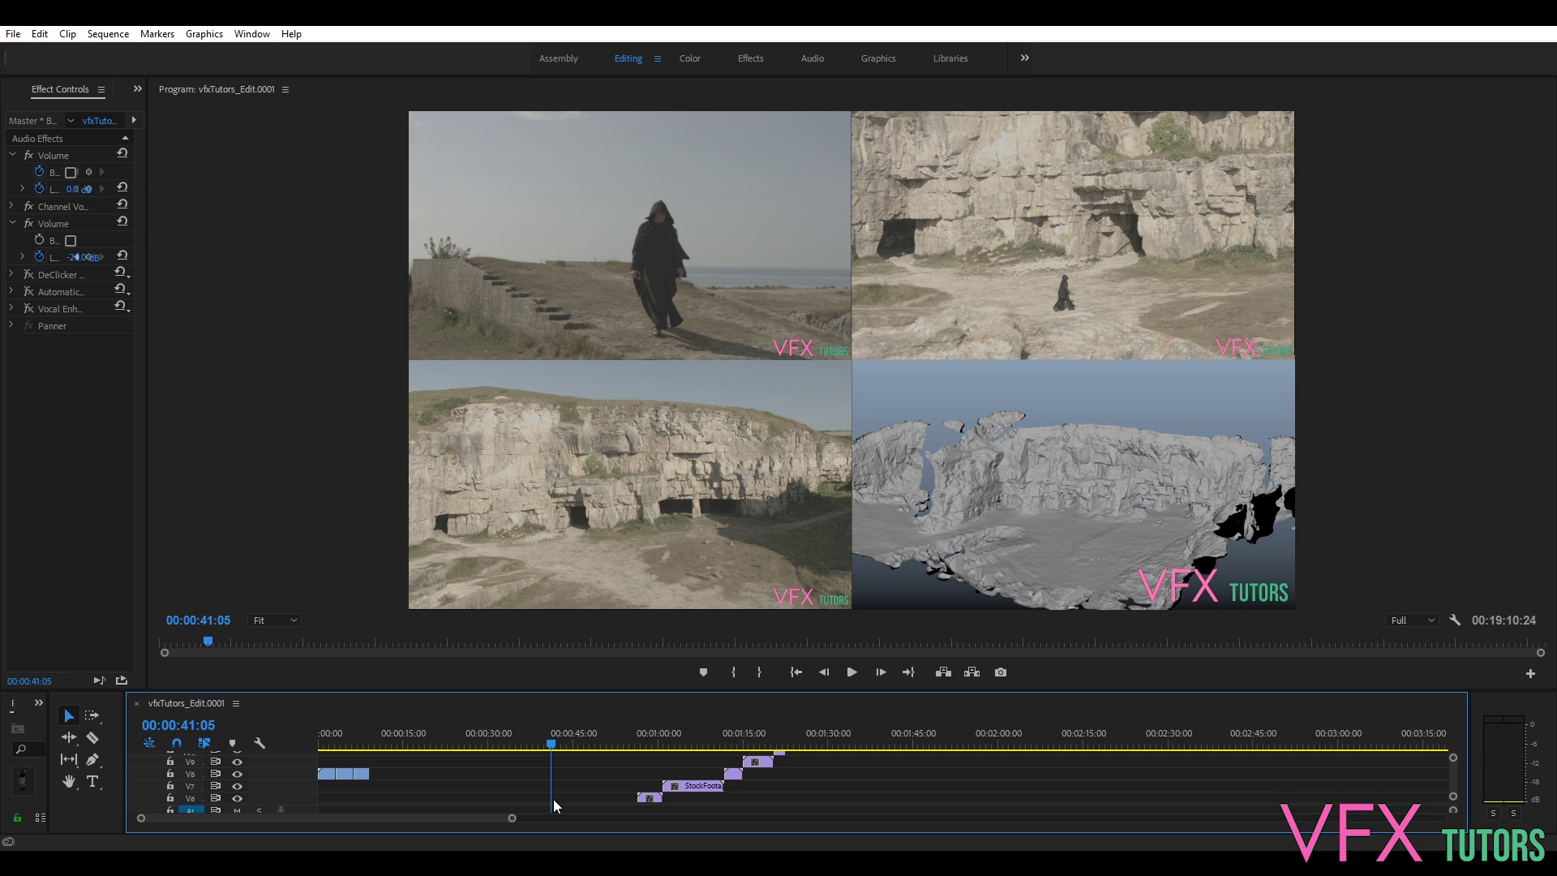
mouse_move(553, 799)
mouse_down()
mouse_move(641, 840)
mouse_move(533, 820)
mouse_up()
click(532, 742)
drag(536, 747, 584, 744)
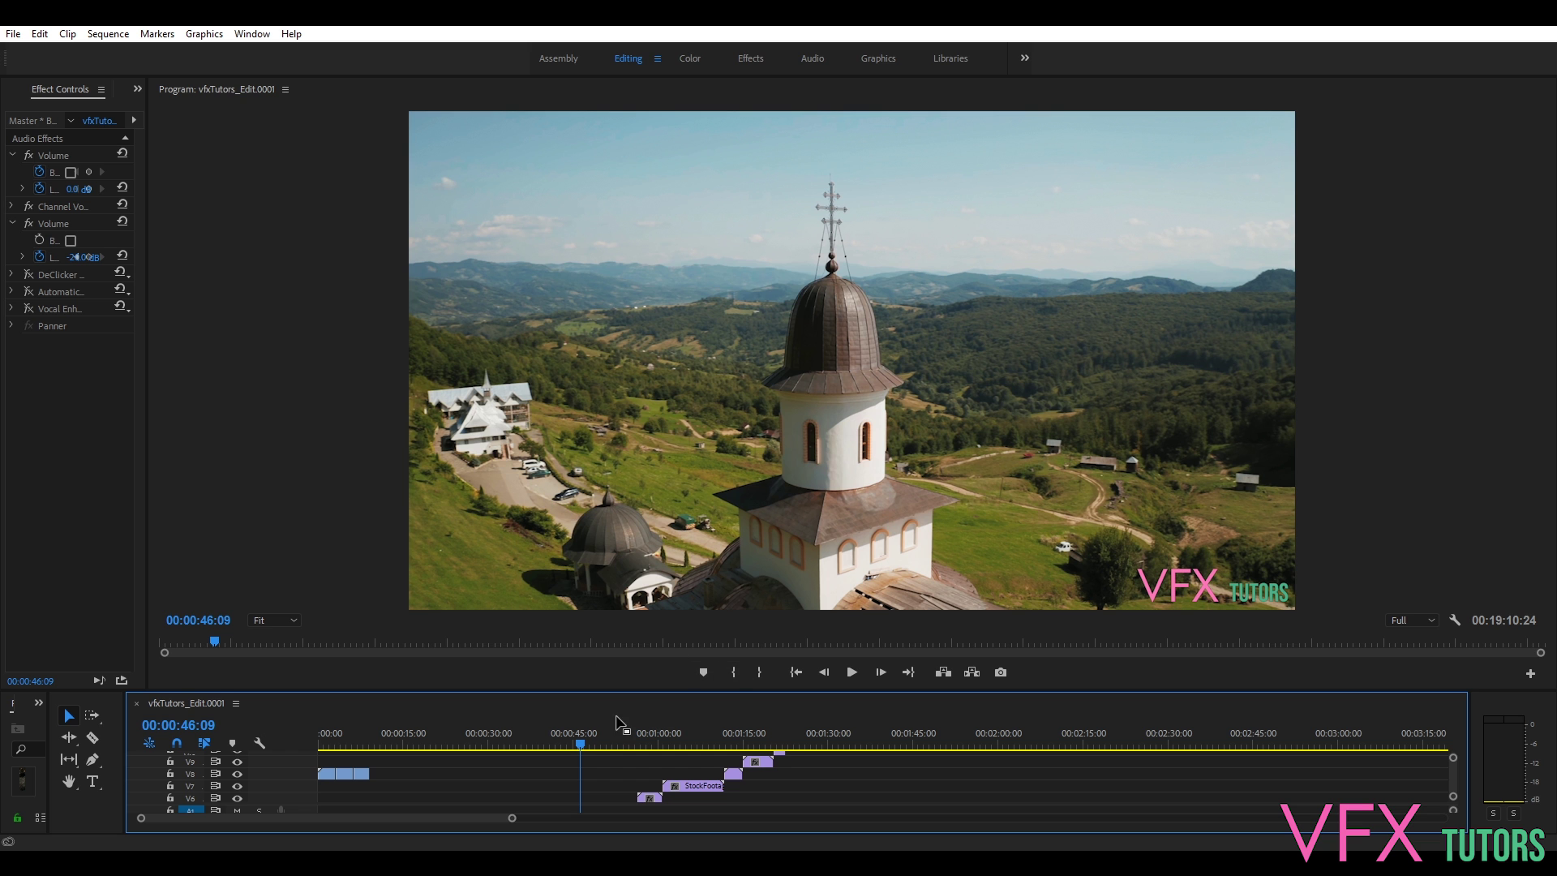
- Scrub the hilt close-up between about 00:00:57 and 00:00:58 to compare the moving hand with the quarry background
drag(584, 742, 654, 788)
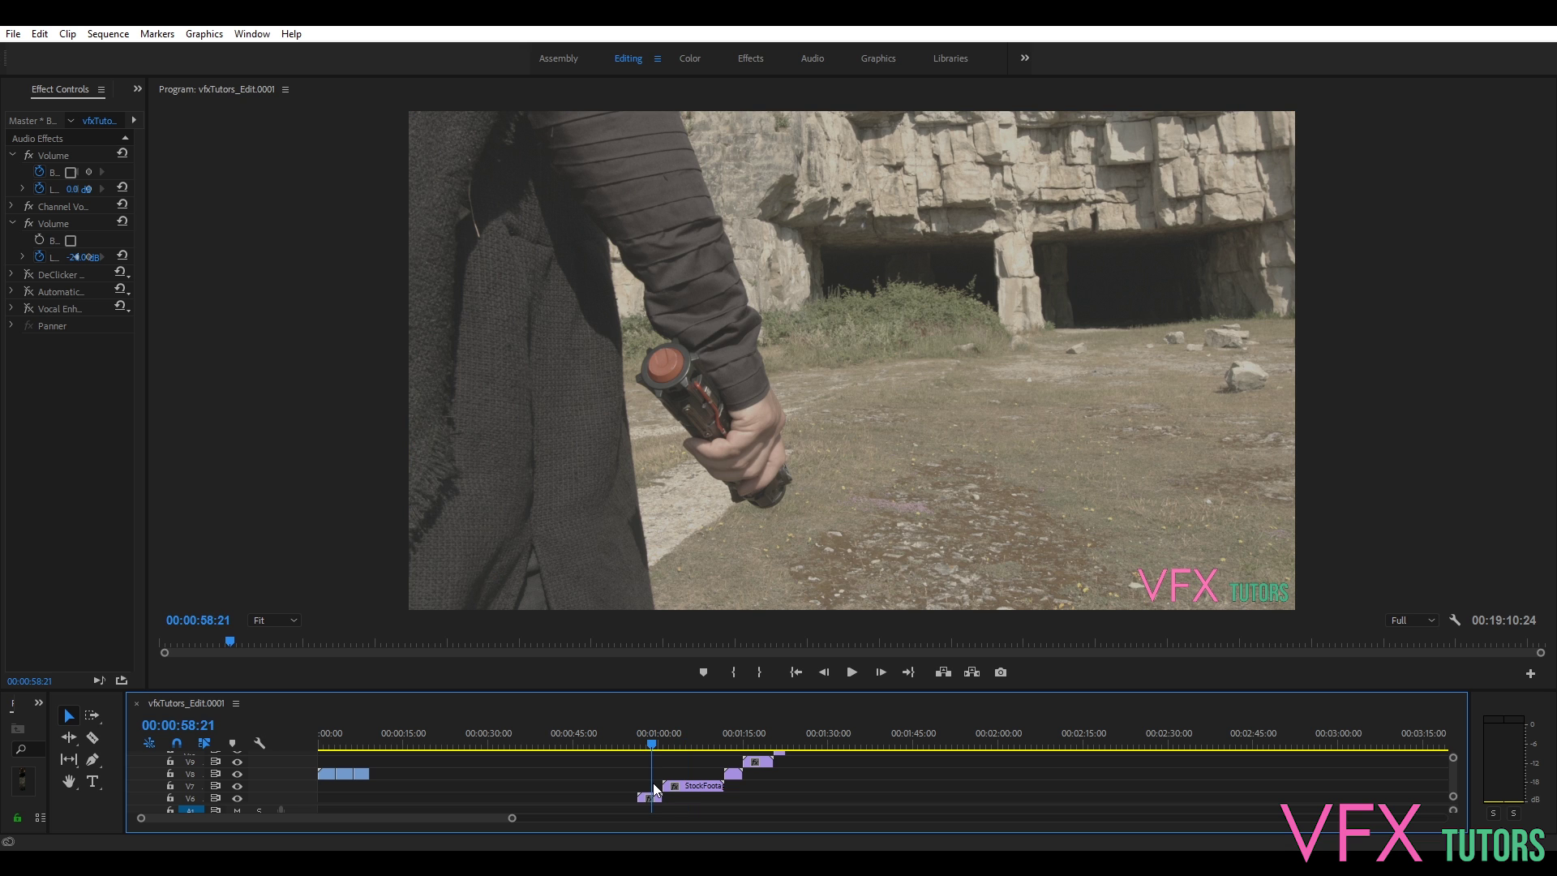
drag(655, 789, 647, 790)
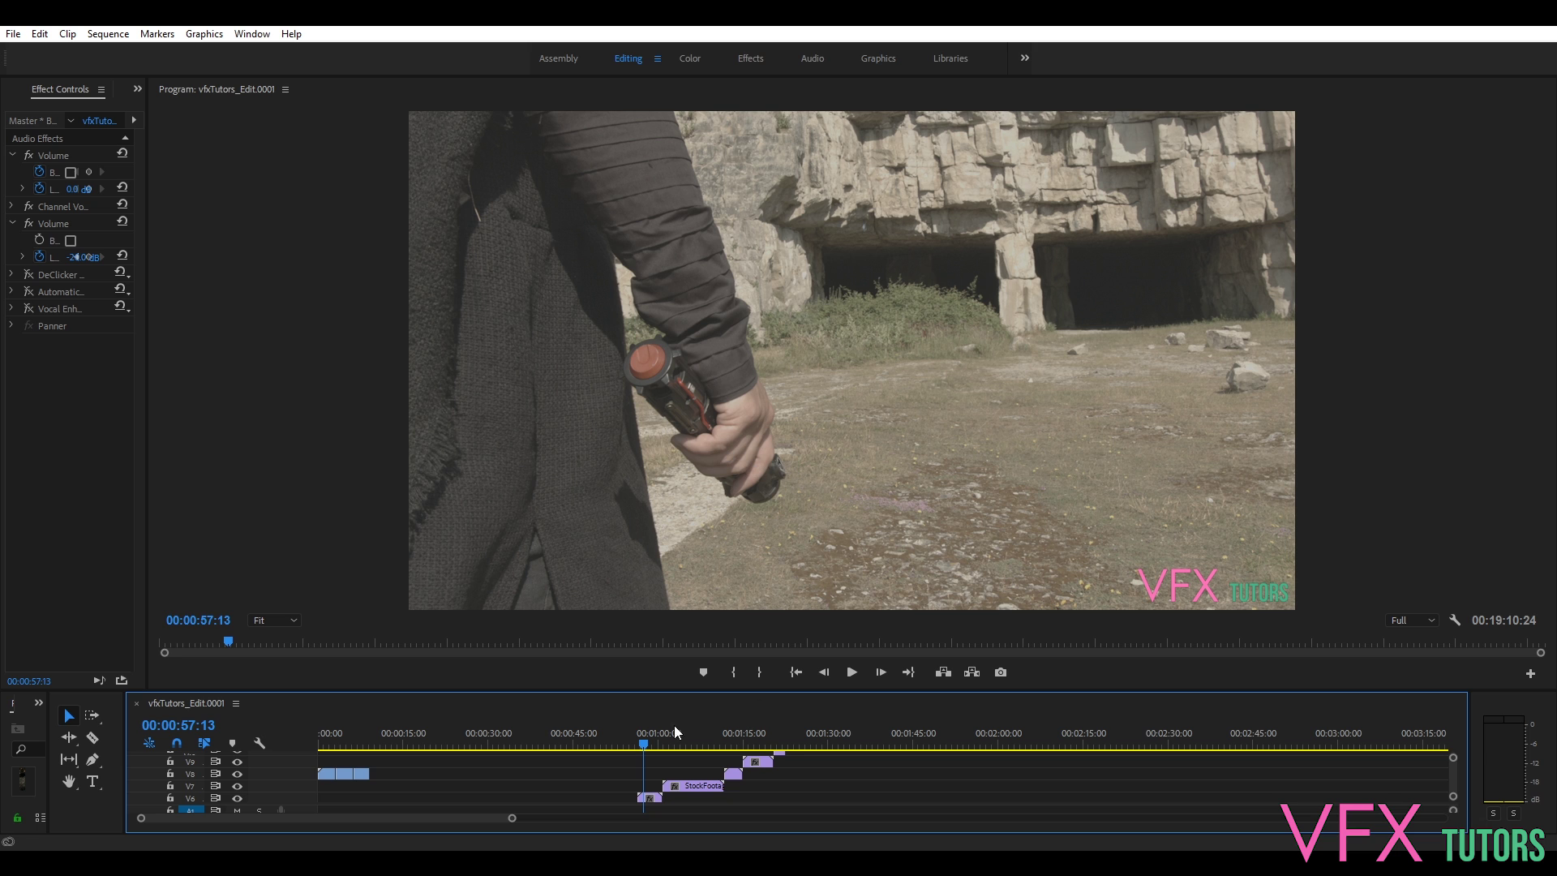
drag(644, 746, 648, 747)
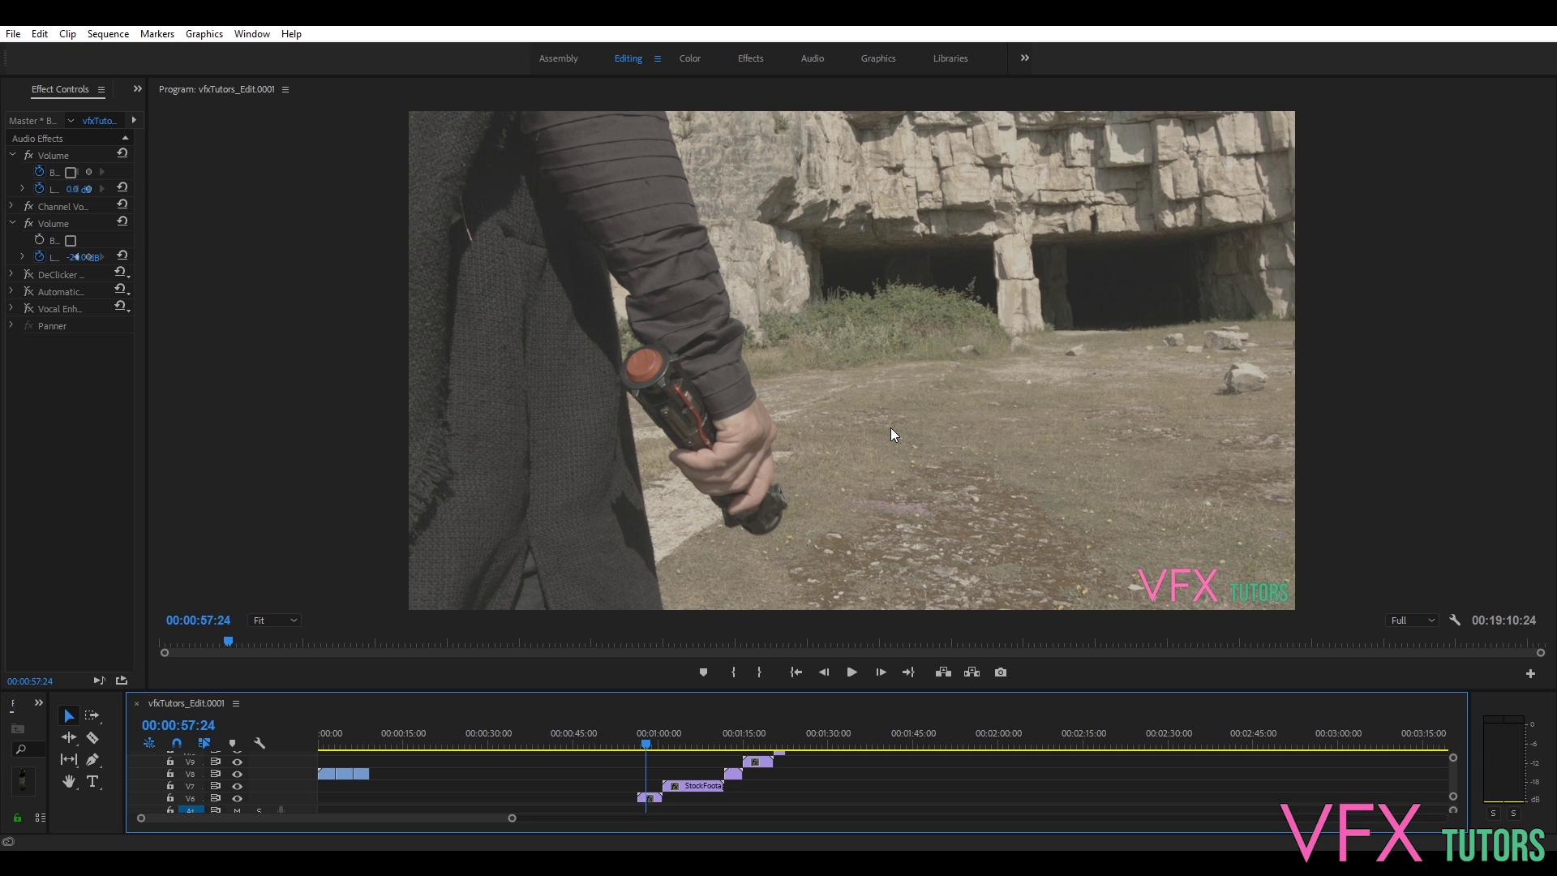
- Compare the ocean rocks clip at 00:01:08:17, the green-screen clip at 00:01:17:18 and the tree clip at 00:01:14:00
click(658, 748)
drag(659, 748, 706, 764)
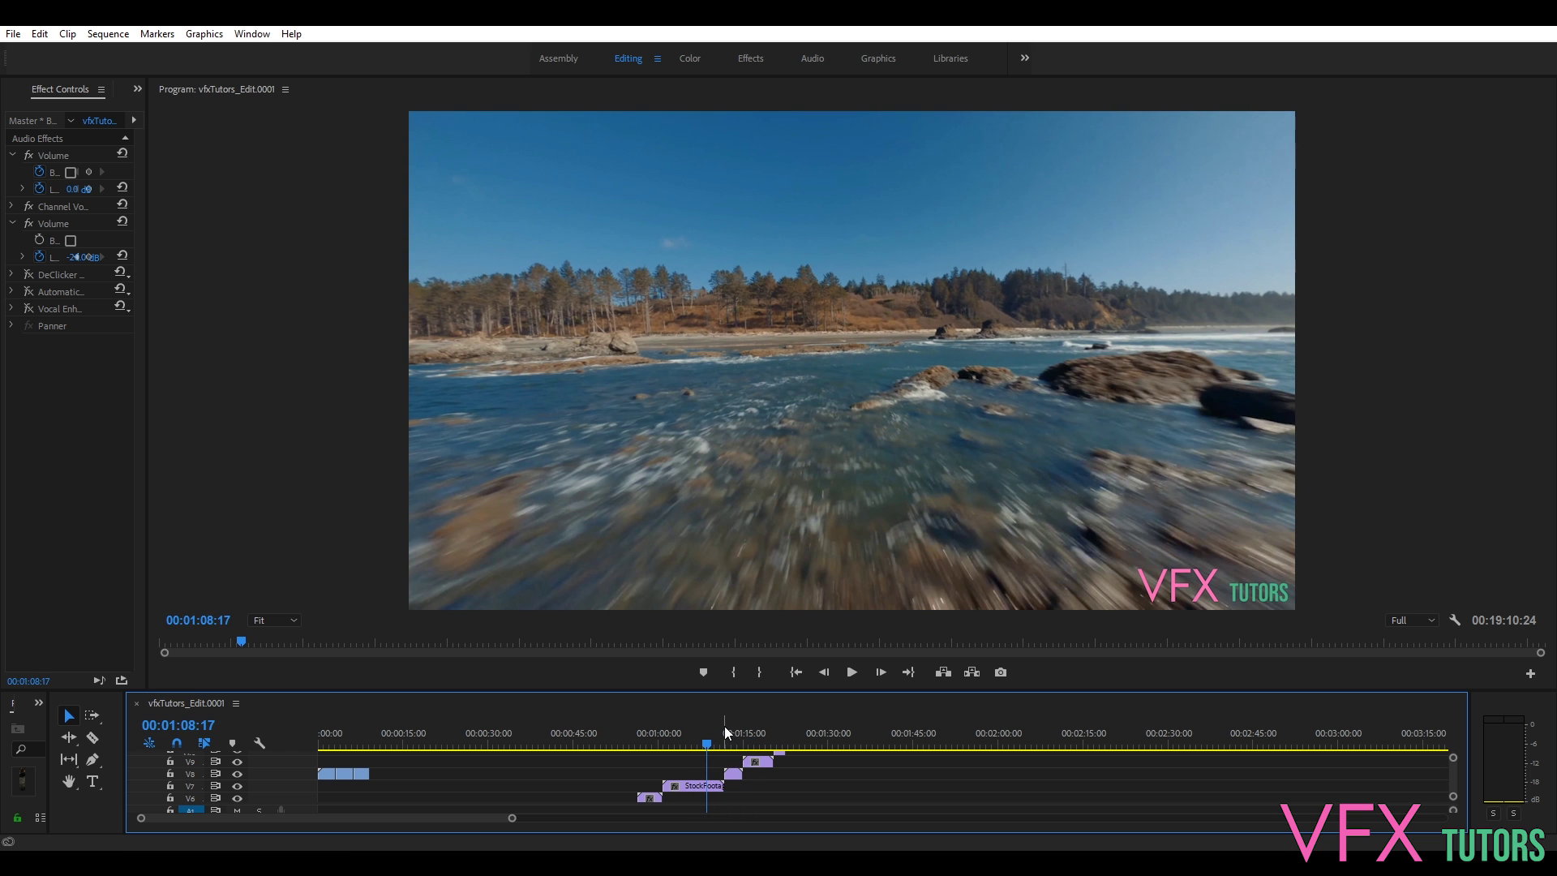
drag(707, 743, 760, 759)
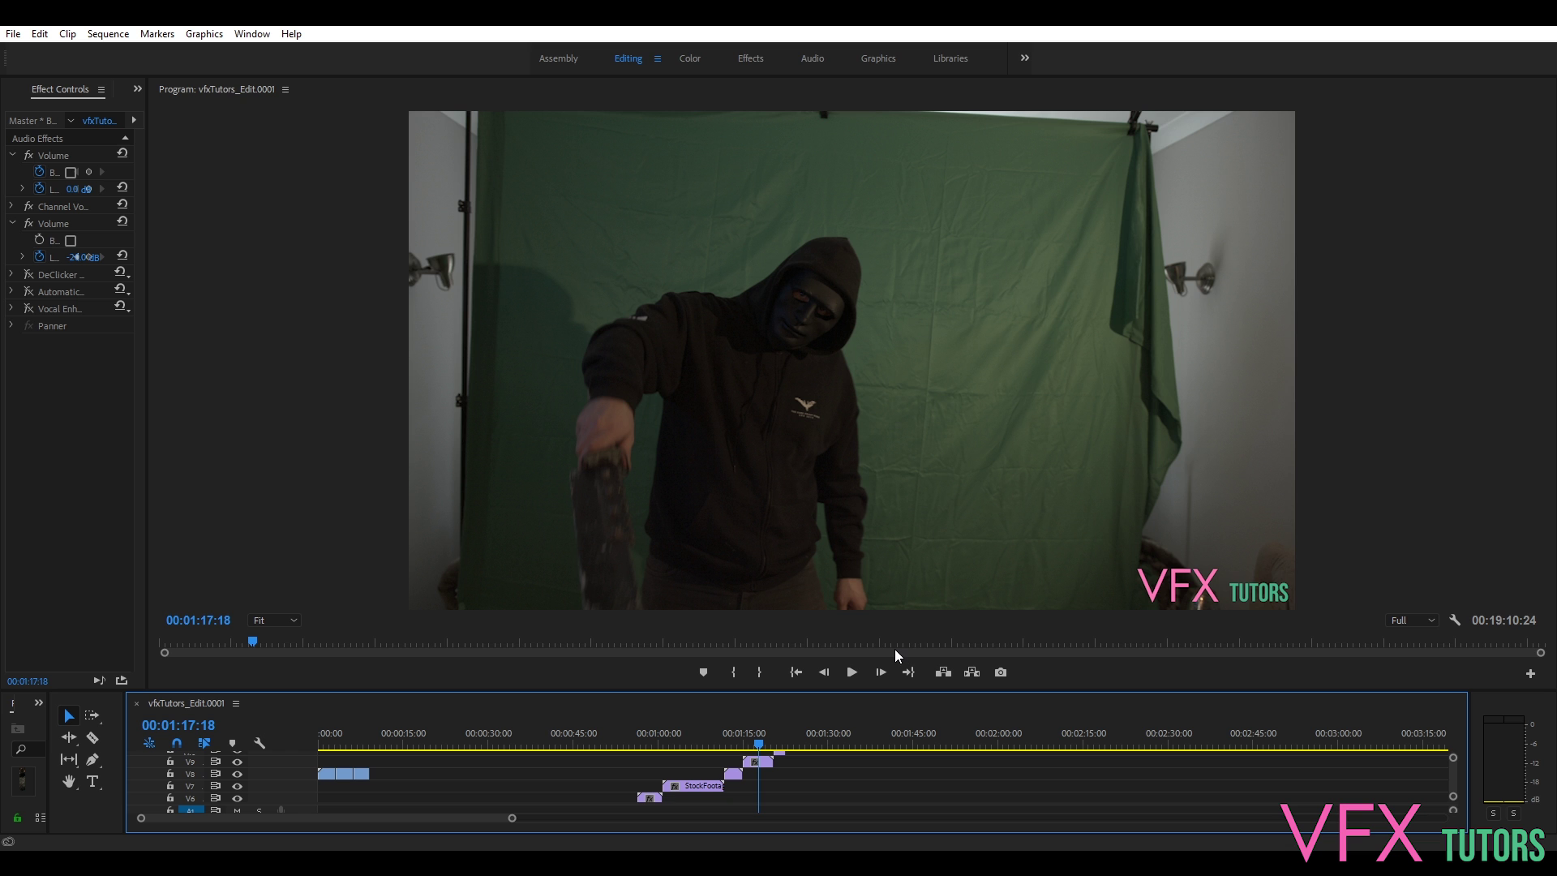
drag(759, 744, 737, 741)
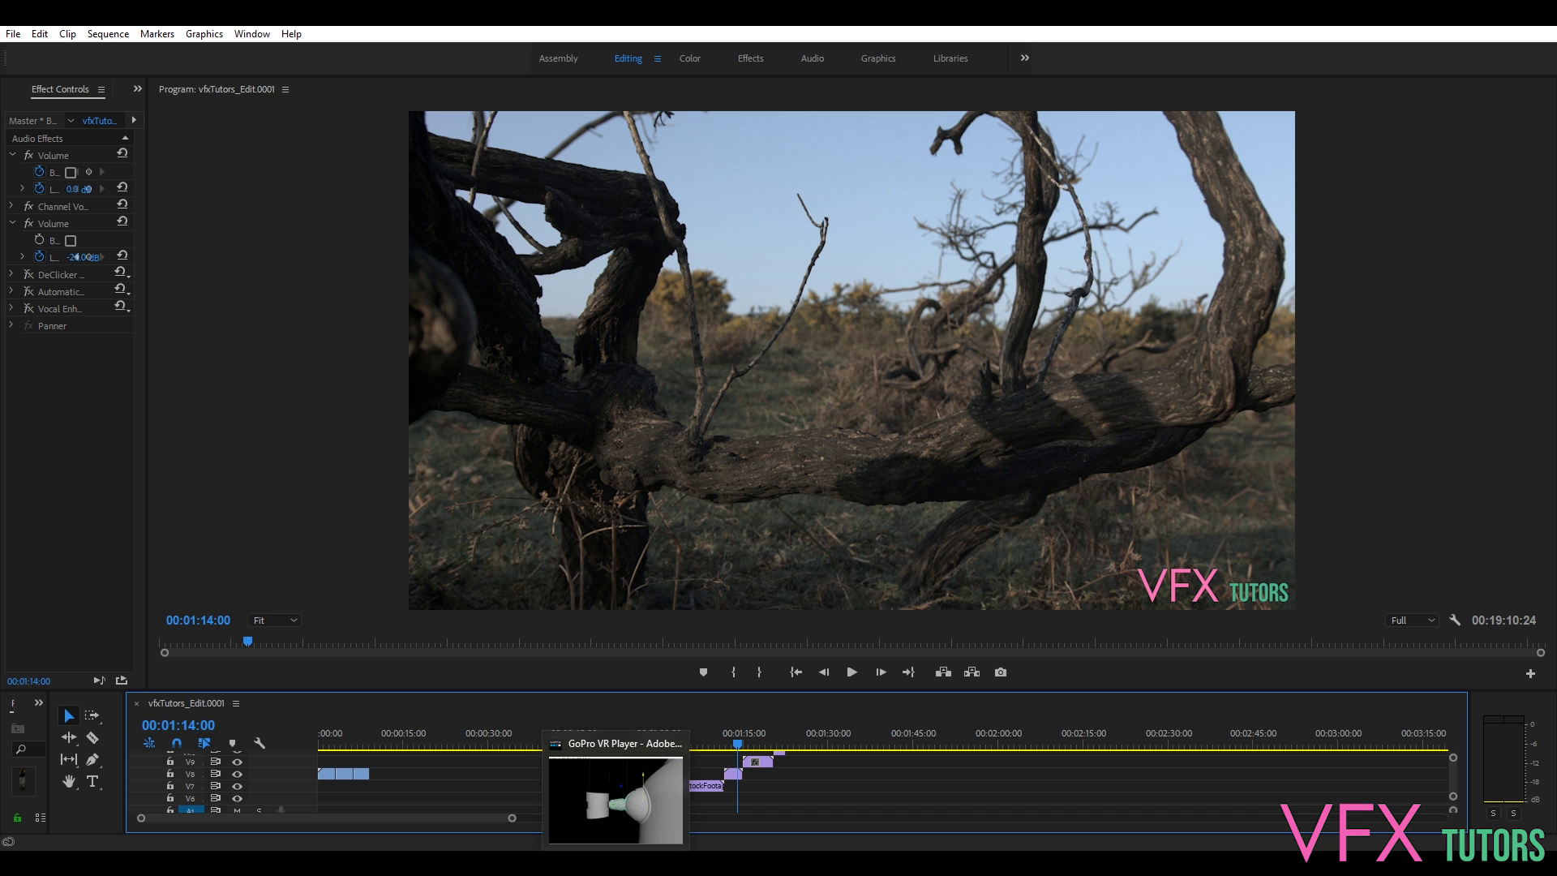
- Return to the church tower clip at about 00:00:54 and compare it with the hilt close-up at 00:00:58:24
mouse_move(616, 852)
mouse_move(457, 852)
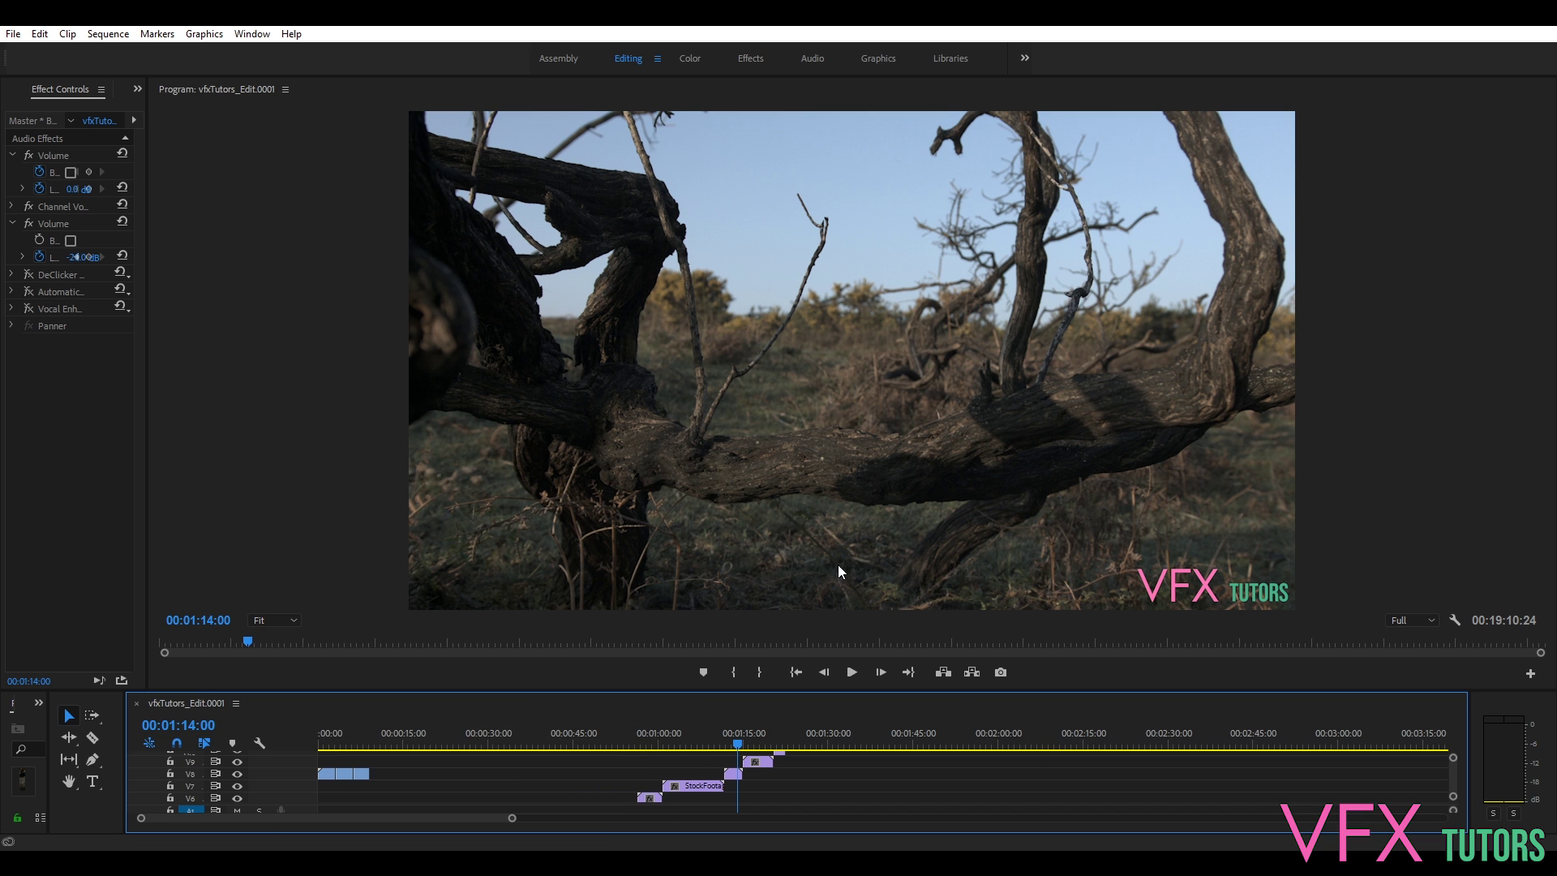
drag(814, 574, 620, 777)
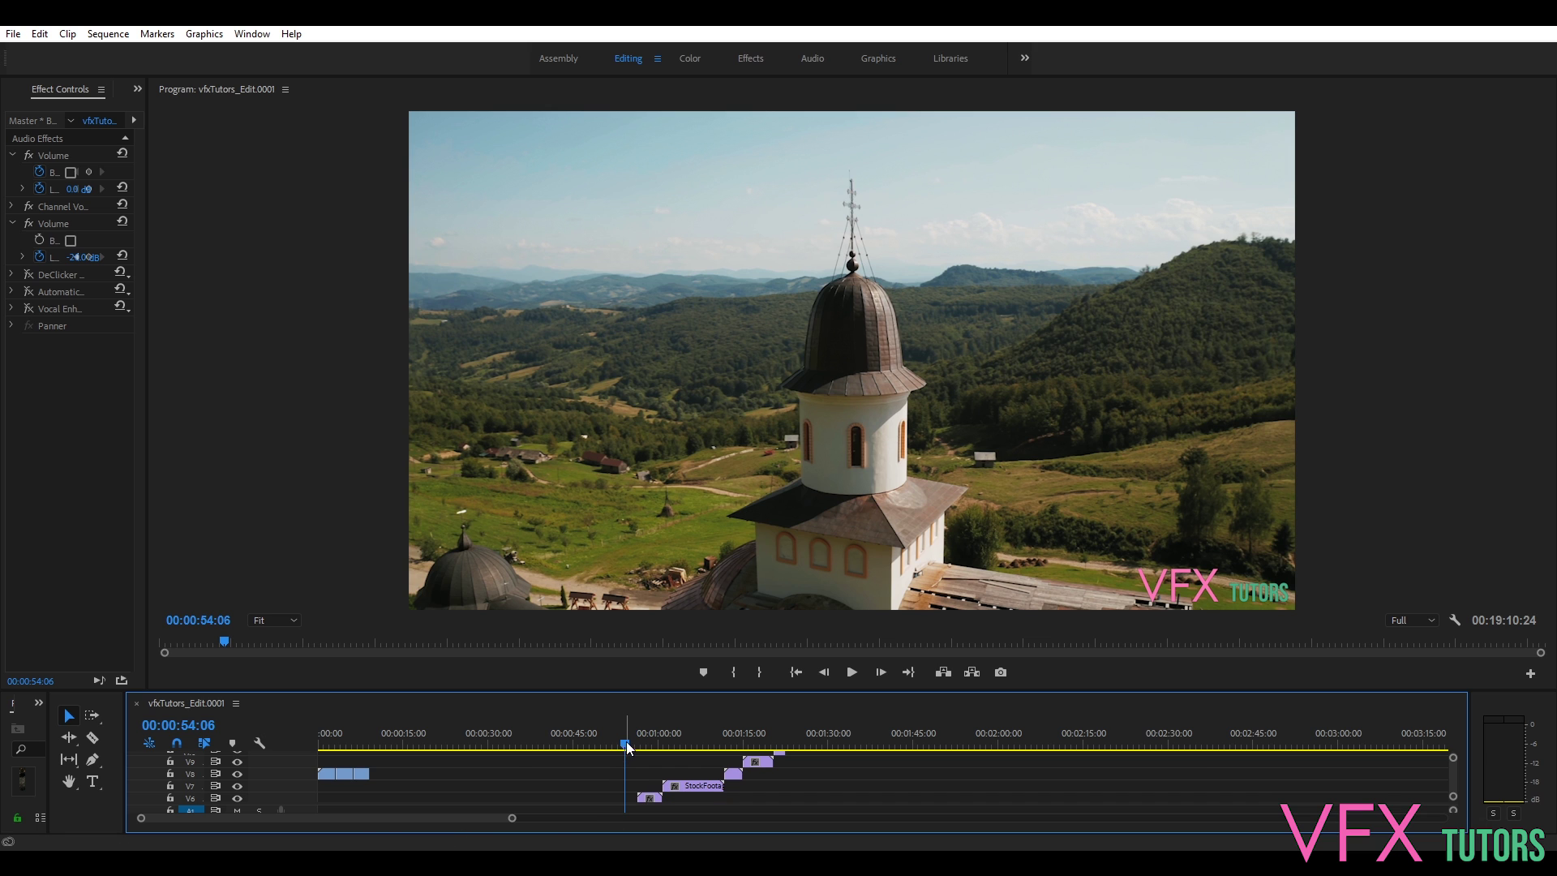
drag(625, 758, 652, 768)
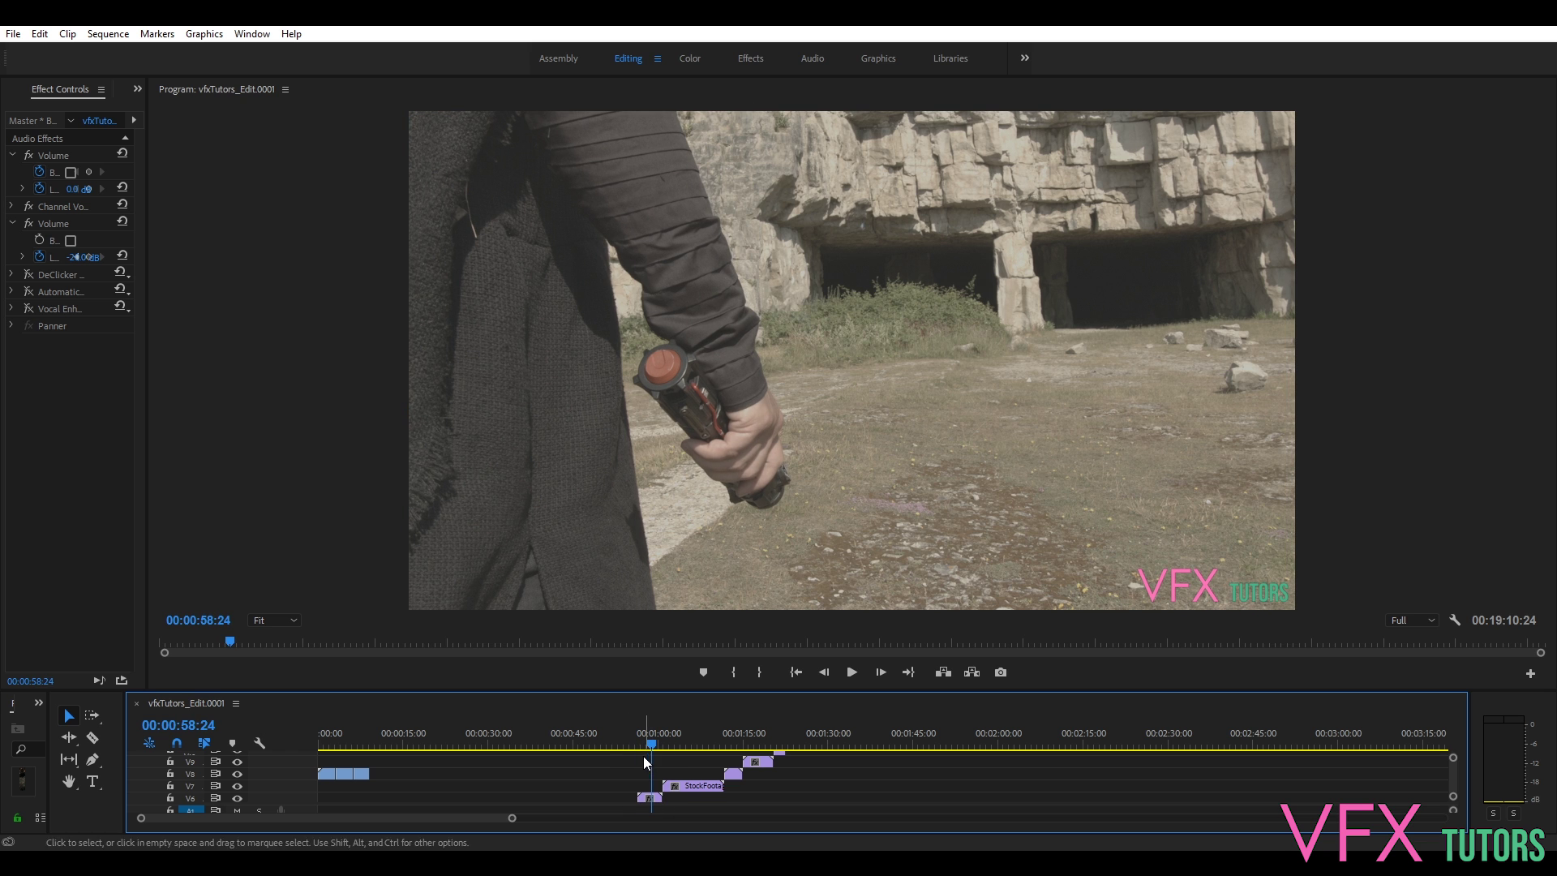